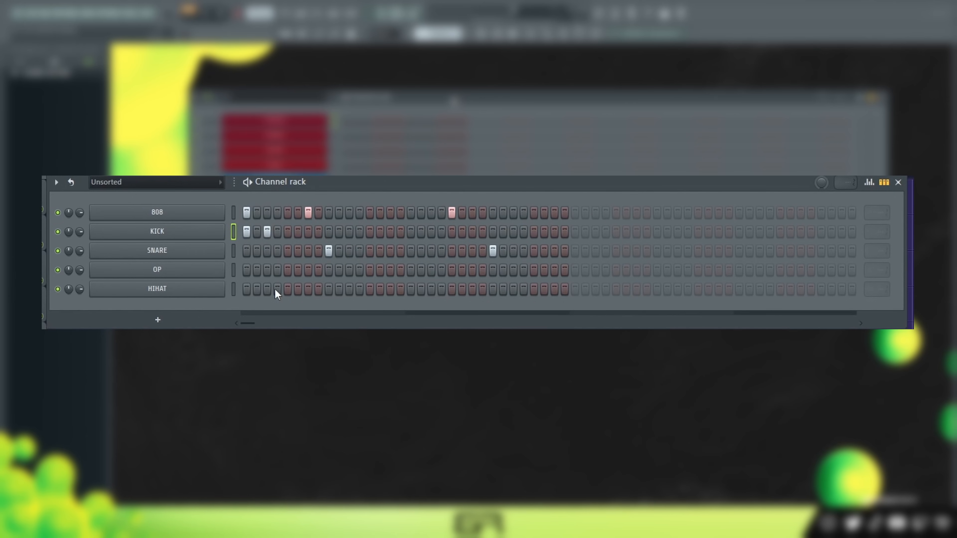
Step: Add kick hits on steps 21 and 27 of the step sequencer
click(451, 232)
click(513, 231)
Step: Place hi-hat hits on every fourth step from 1 to 29 and OP hits on steps 5 and 21
click(246, 289)
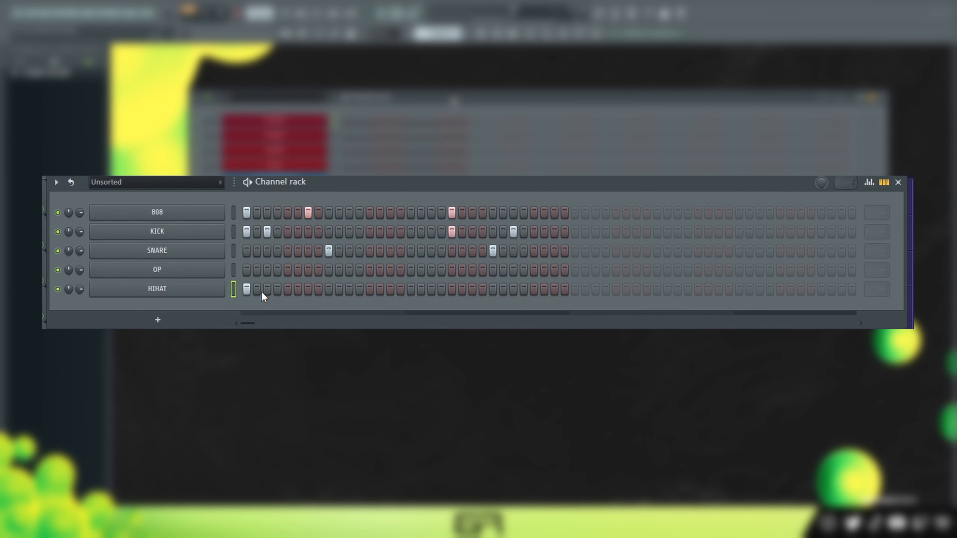
click(328, 289)
click(369, 289)
click(410, 289)
click(492, 289)
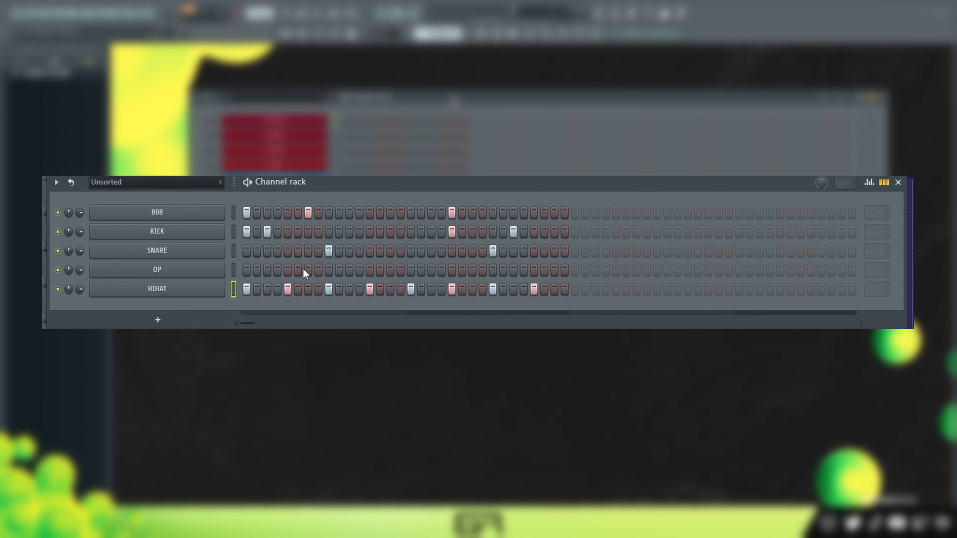
click(287, 270)
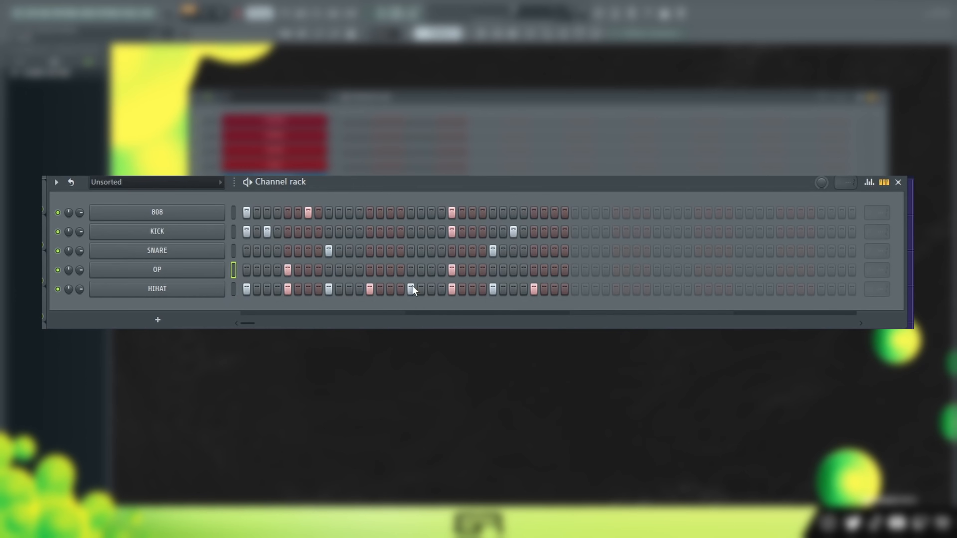
Step: Fill the middle of the pattern with an 808 on step 13, kicks on 13 and 15, a snare on 19 and a hi-hat on 18
click(370, 213)
click(369, 232)
click(390, 231)
click(431, 251)
click(421, 289)
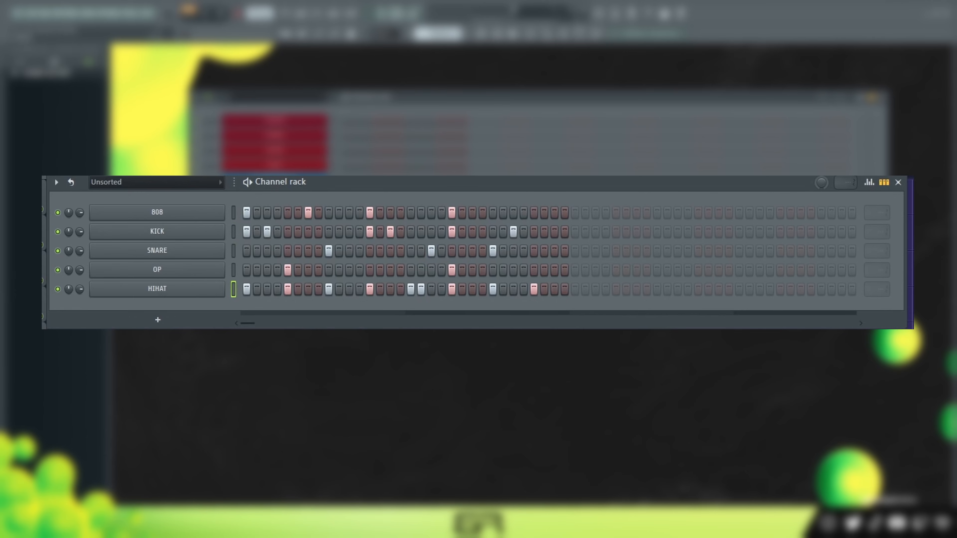
click(411, 289)
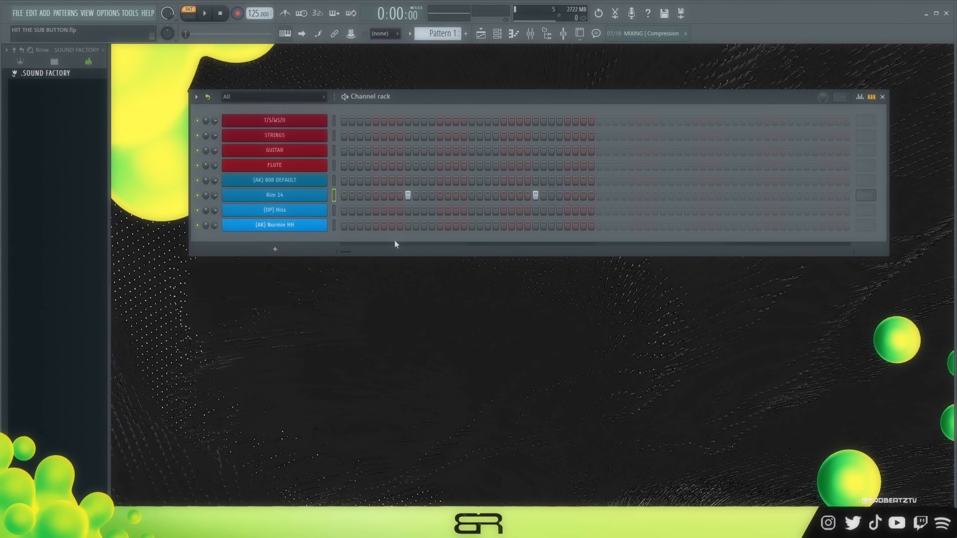
Step: Try hi-hat hits in the (AK) Normie HH row of the channel rack
click(407, 225)
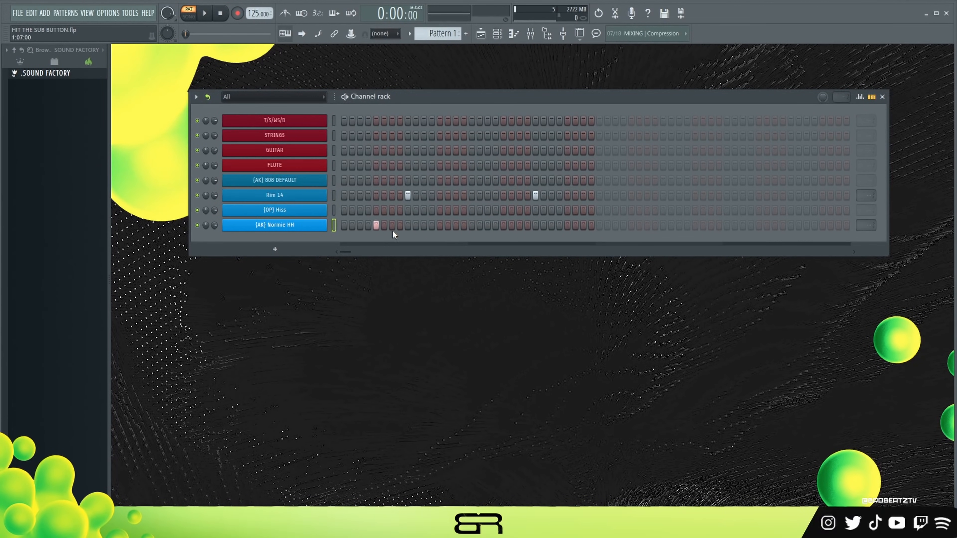
click(456, 225)
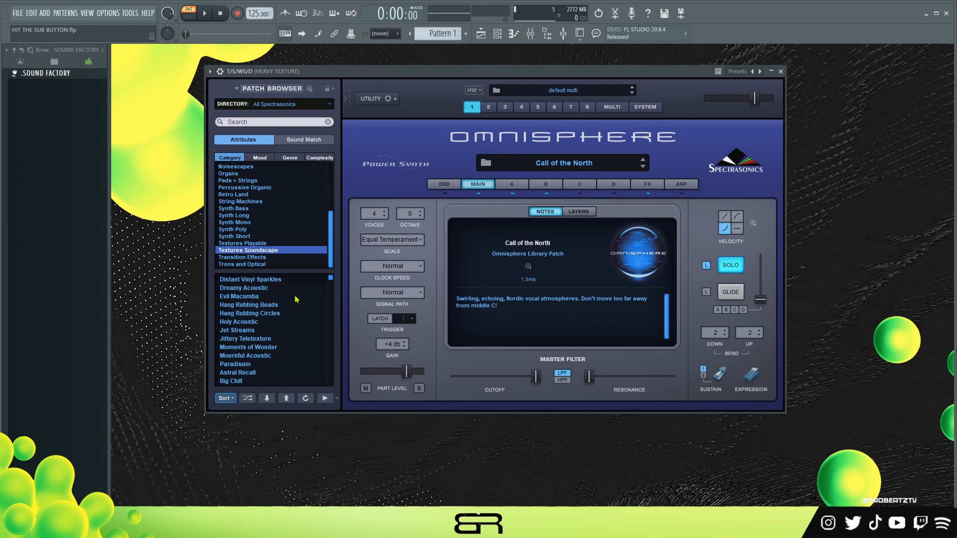
key(c)
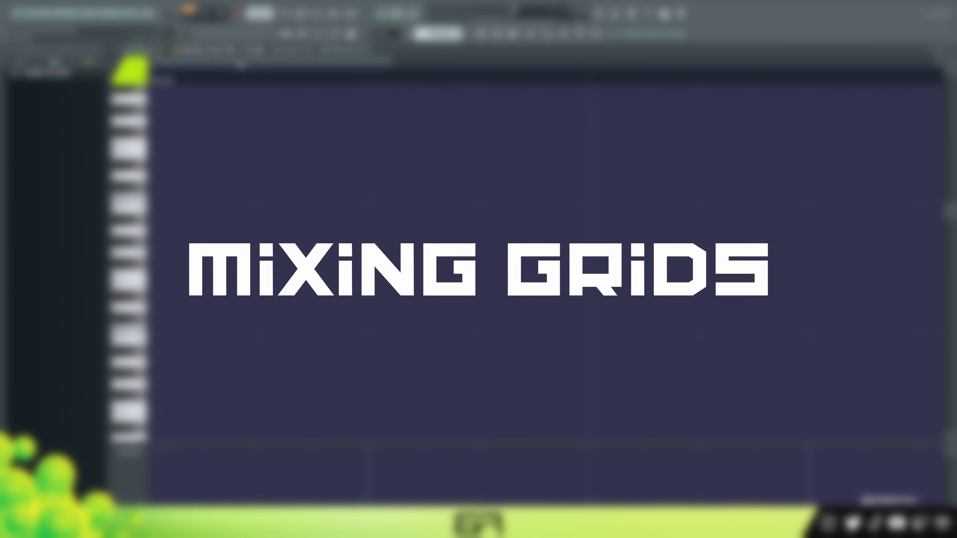
Step: Place four D#6 notes half a beat apart across the first two beats of the (AK) Normie HH piano roll
click(139, 50)
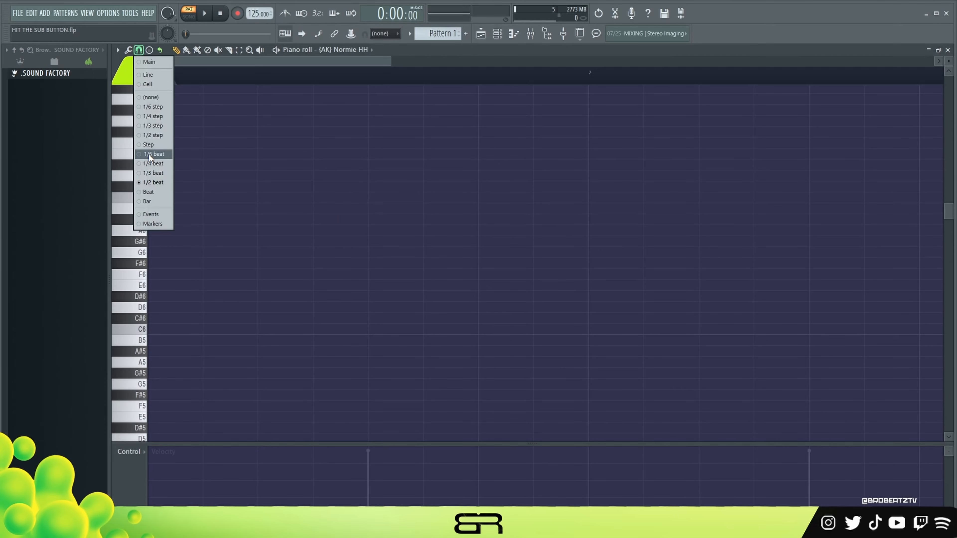
click(290, 226)
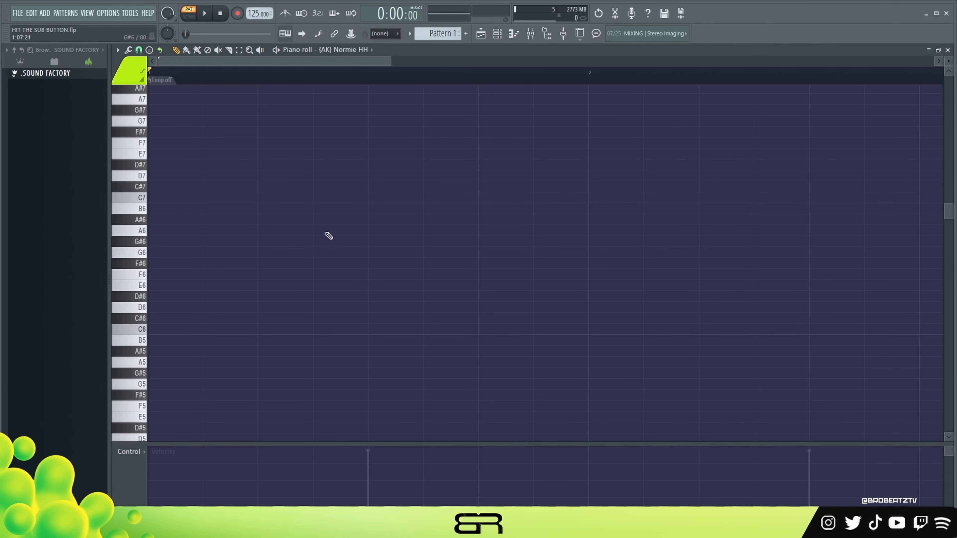
click(197, 297)
click(211, 297)
click(268, 298)
click(327, 297)
drag(196, 242, 326, 354)
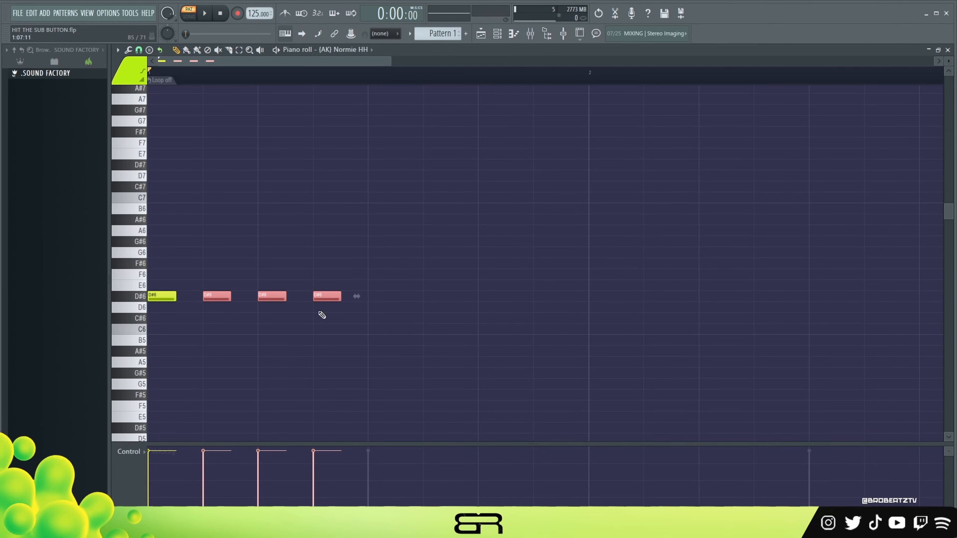
ctrl+click(212, 241)
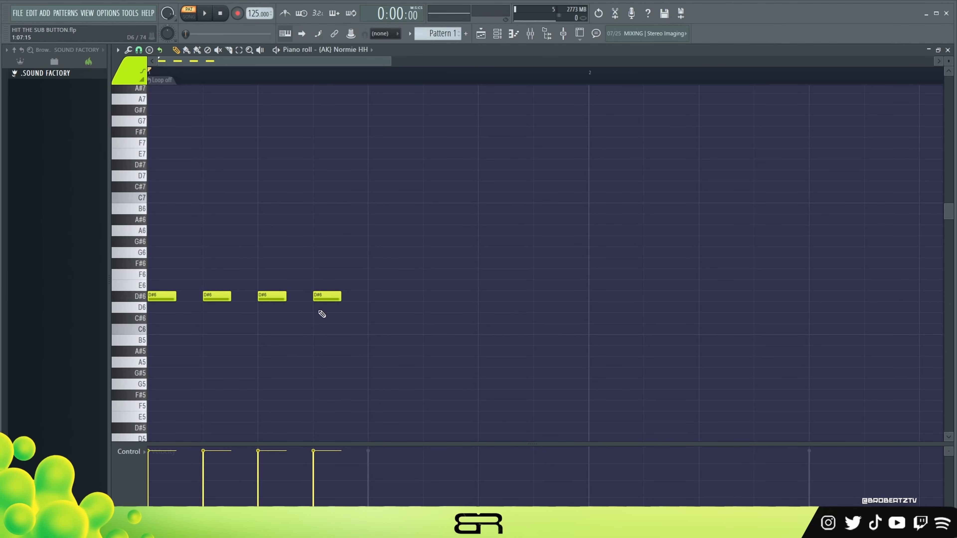
Step: Play the D#6 hi-hat pattern, remove its third note and play it again
key(space)
key(space)
right_click(272, 296)
key(space)
key(space)
Step: Delete the remaining half-beat D#6 notes from the hi-hat piano roll
right_click(327, 296)
right_click(217, 296)
right_click(162, 297)
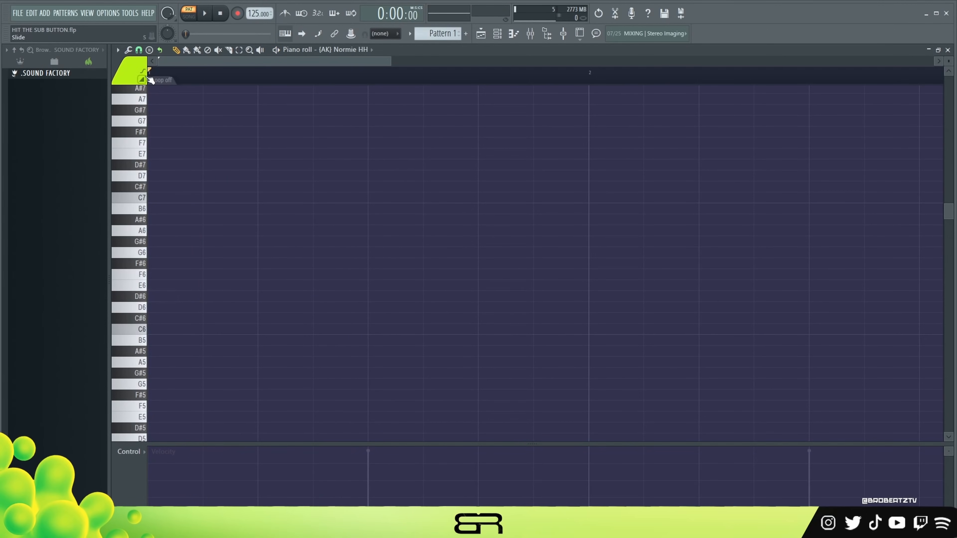
Step: Set the snap to 1/3 beat and place three consecutive D#6 notes on the second beat, previewing the result
click(139, 50)
click(163, 173)
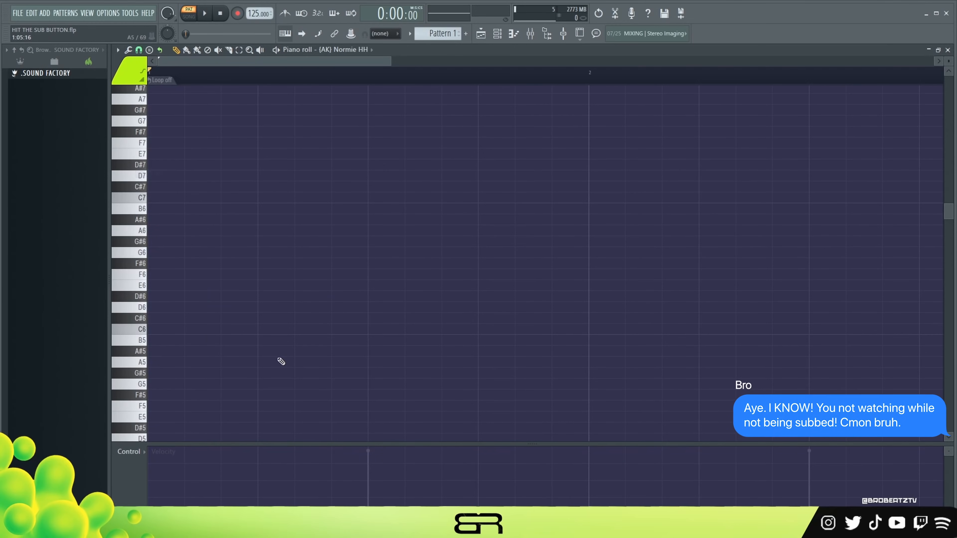
click(269, 297)
click(306, 296)
click(343, 296)
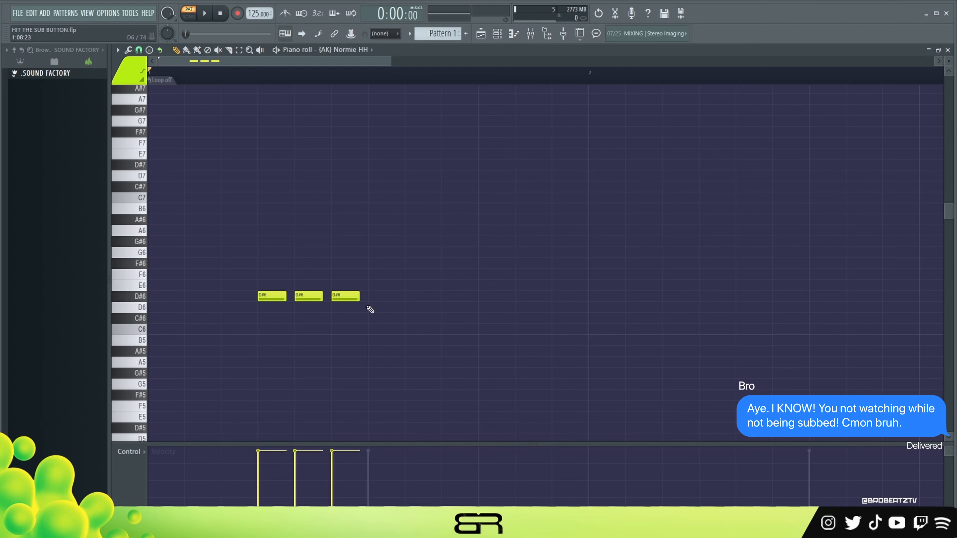
key(space)
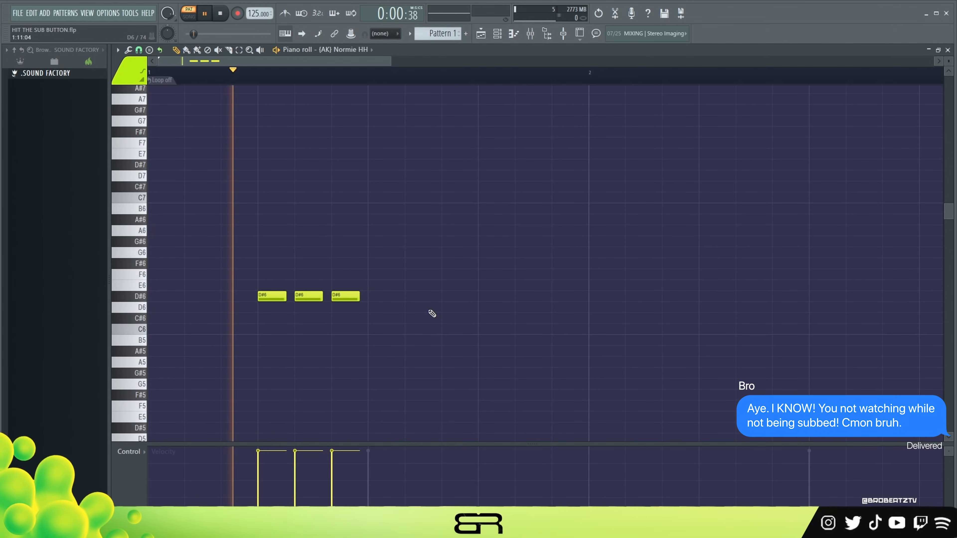
key(space)
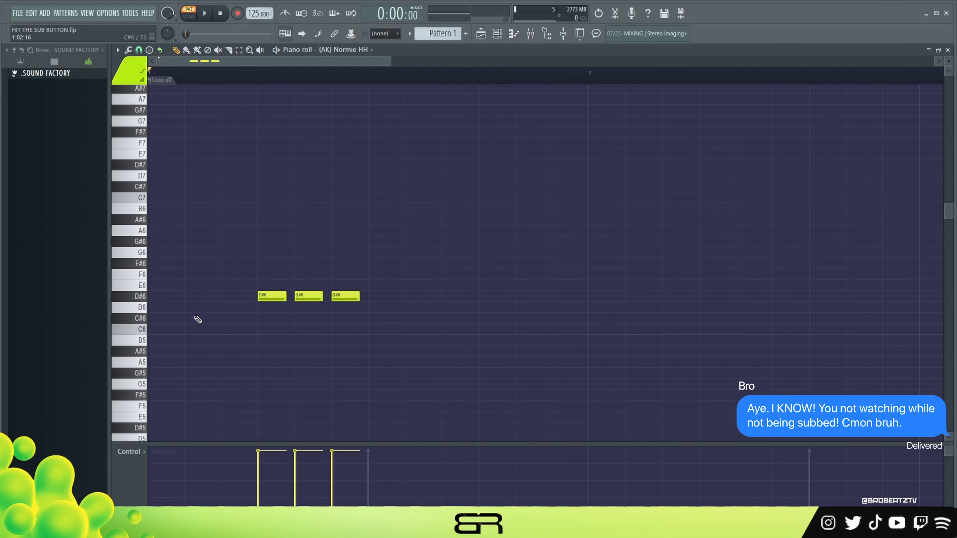
Step: Try a D#6 rhythm with two notes on the first beat and only the middle triplet note on the second, and play it
click(162, 296)
click(228, 297)
right_click(271, 297)
right_click(345, 297)
key(space)
key(space)
Step: Clear the three triplet-grid D#6 notes from the hi-hat piano roll
right_click(309, 296)
right_click(235, 296)
right_click(162, 296)
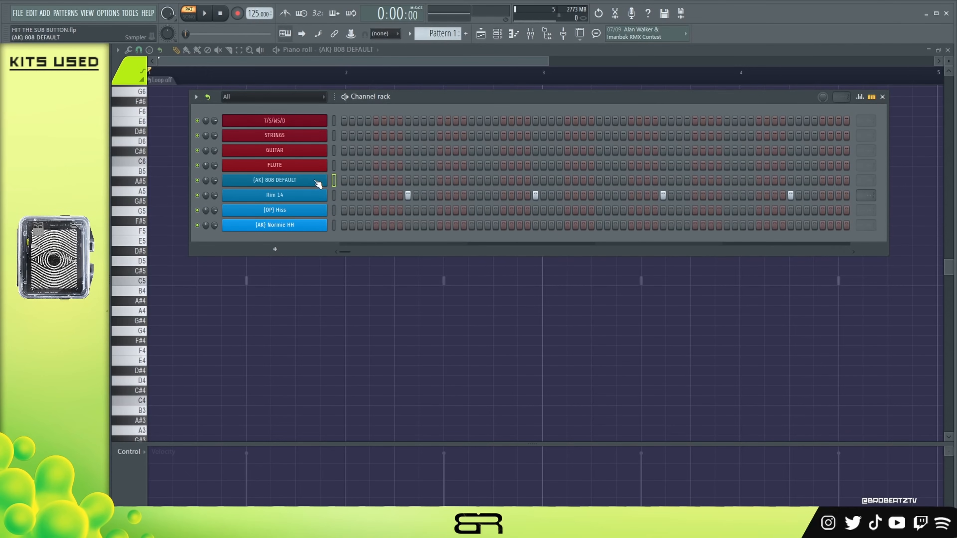
Step: Place a half-beat D5 note at the start of the (AK) 808 DEFAULT piano roll
click(254, 65)
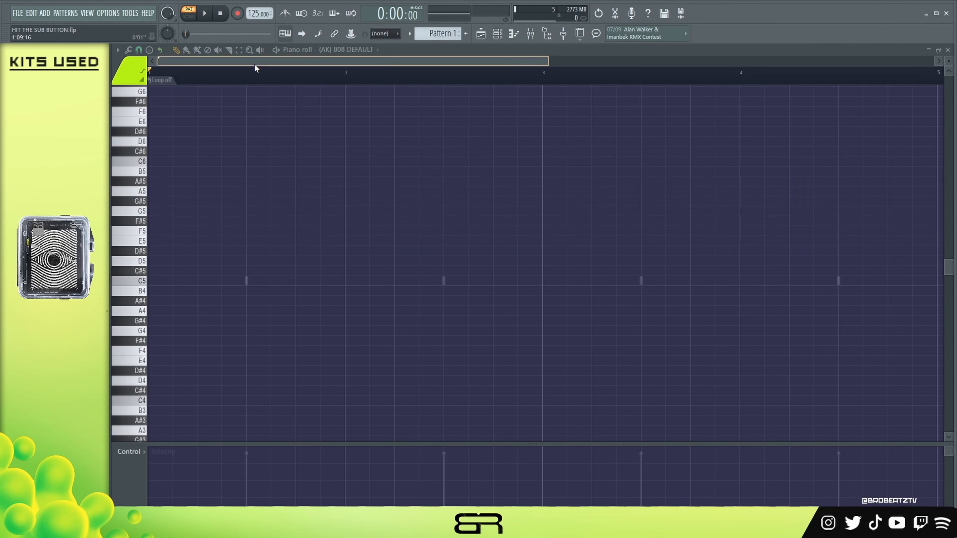
click(173, 256)
right_click(150, 253)
drag(149, 254, 151, 261)
drag(949, 61, 949, 55)
drag(150, 266, 172, 270)
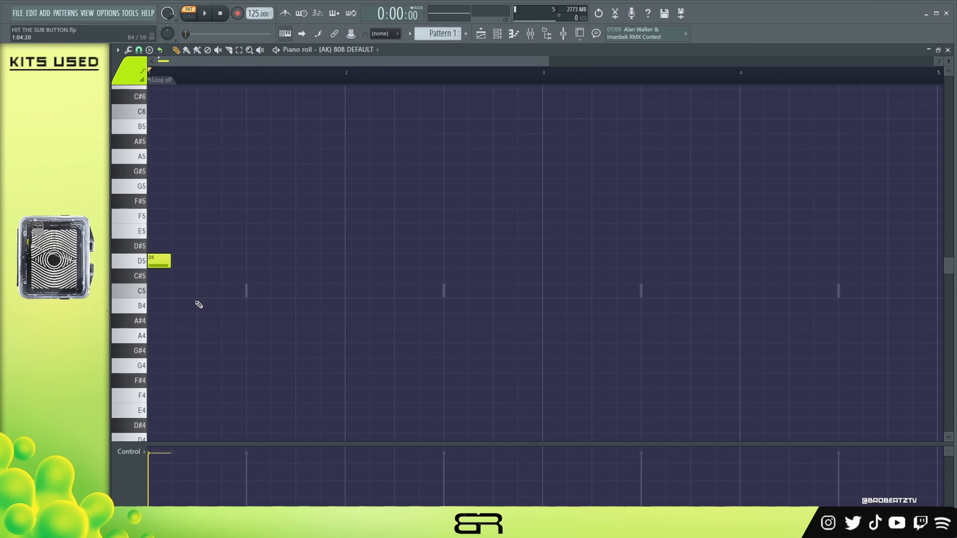
Step: Add descending notes from C#5 to A4 right after the D5, and delete all of them except the A4
click(178, 276)
click(177, 291)
click(178, 305)
click(181, 321)
click(184, 335)
right_click(184, 320)
right_click(185, 306)
right_click(185, 290)
right_click(185, 275)
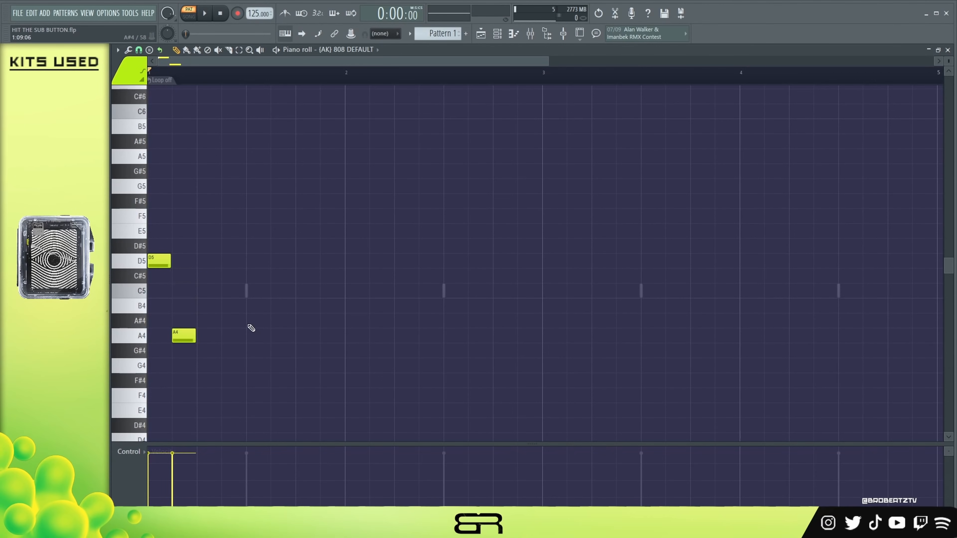
Step: Complete bar 1 with a D5 midway through beat two and an A4 on beat four, and copy the phrase to bar 3
mouse_move(183, 333)
mouse_down()
mouse_move(223, 338)
mouse_move(234, 262)
mouse_up()
click(301, 335)
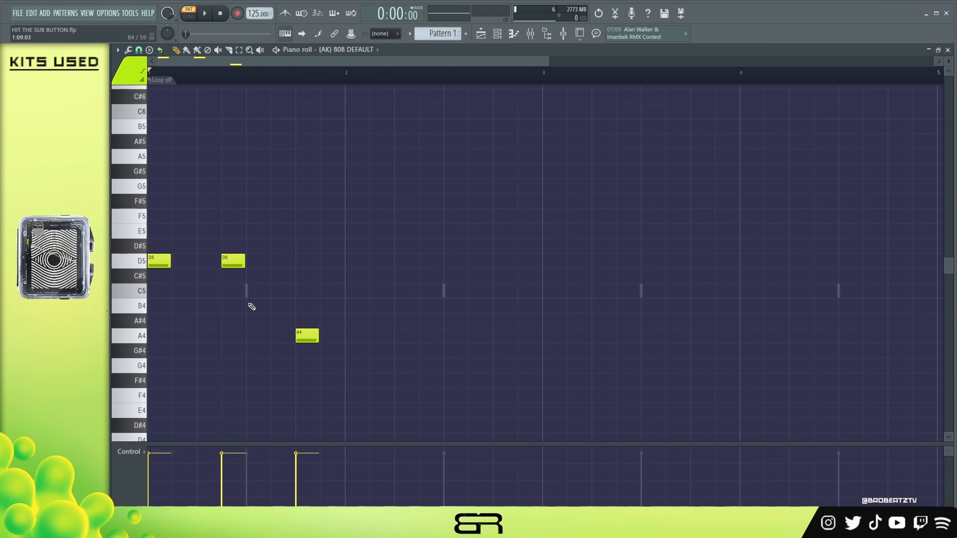
key(ctrl+a)
drag(160, 261, 555, 261)
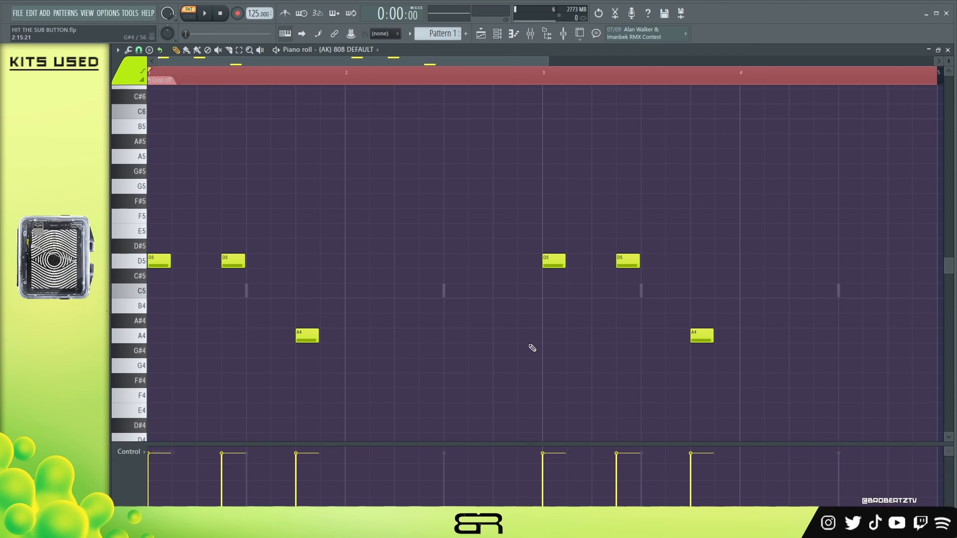
Step: Add an A4 midway through beat three of bar 2 and a D6 on the bar's last half beat
click(469, 337)
drag(521, 320, 533, 265)
key(ctrl+Up)
ctrl+click(486, 225)
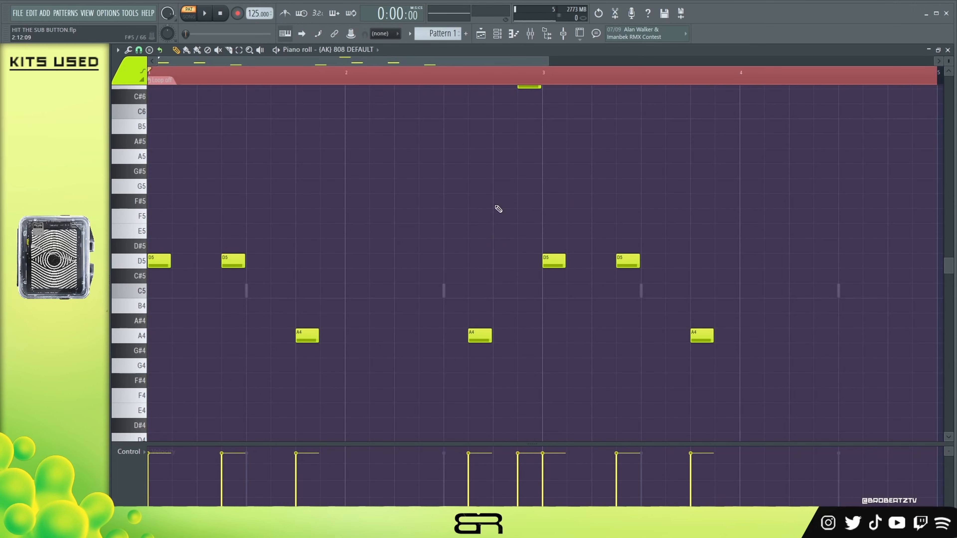
Step: Move bar 1's second D5 one beat later and lower its velocity while checking the pattern in playback
scroll(949, 268, up, 2)
drag(230, 289, 275, 287)
click(271, 486)
key(space)
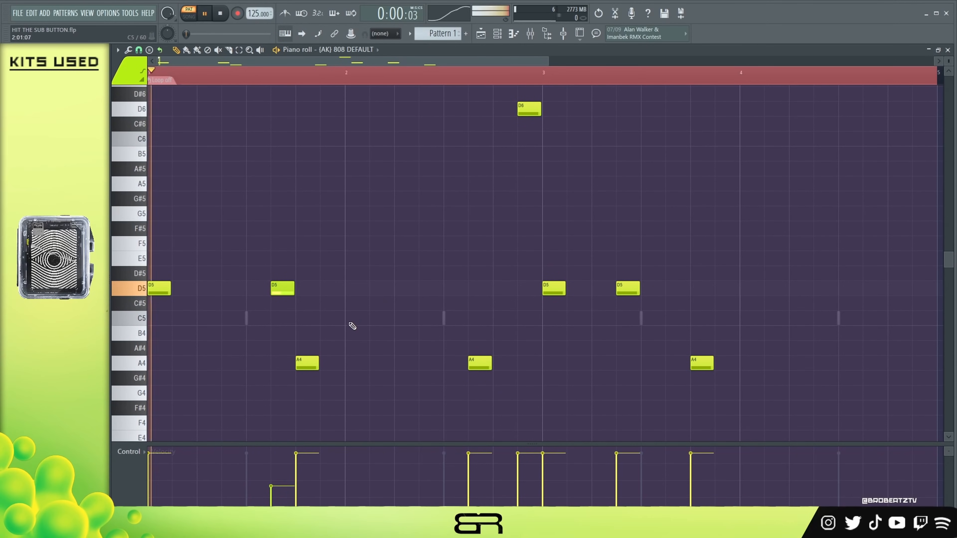
click(296, 467)
click(305, 453)
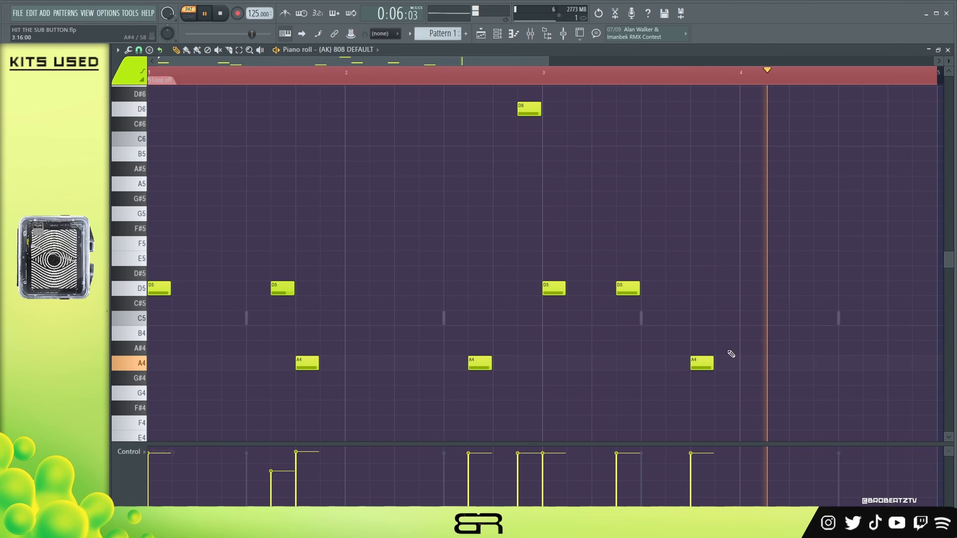
key(space)
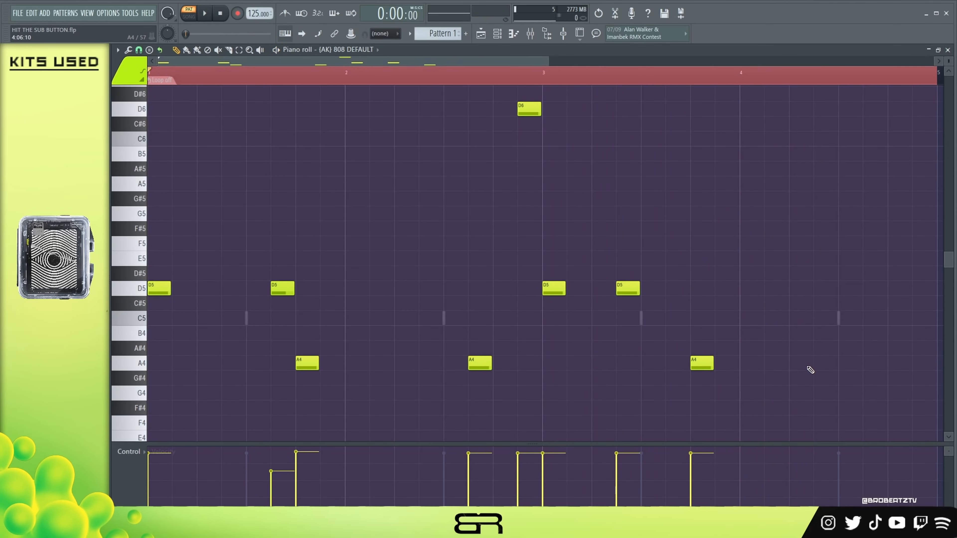
Step: Add an A4 on beat two of bar 4 followed half a beat later by an A#4, and play the pattern
click(794, 366)
click(815, 347)
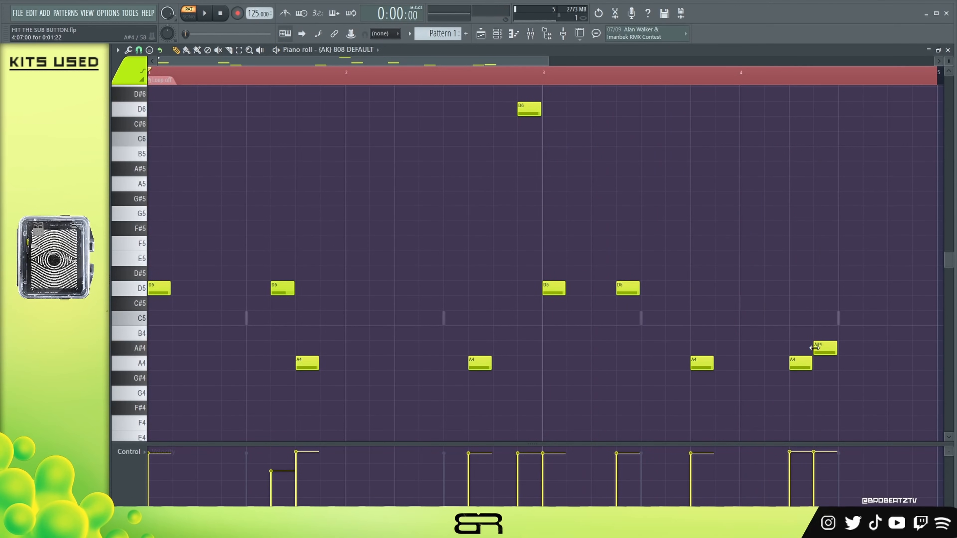
key(space)
scroll(517, 97, down, 1)
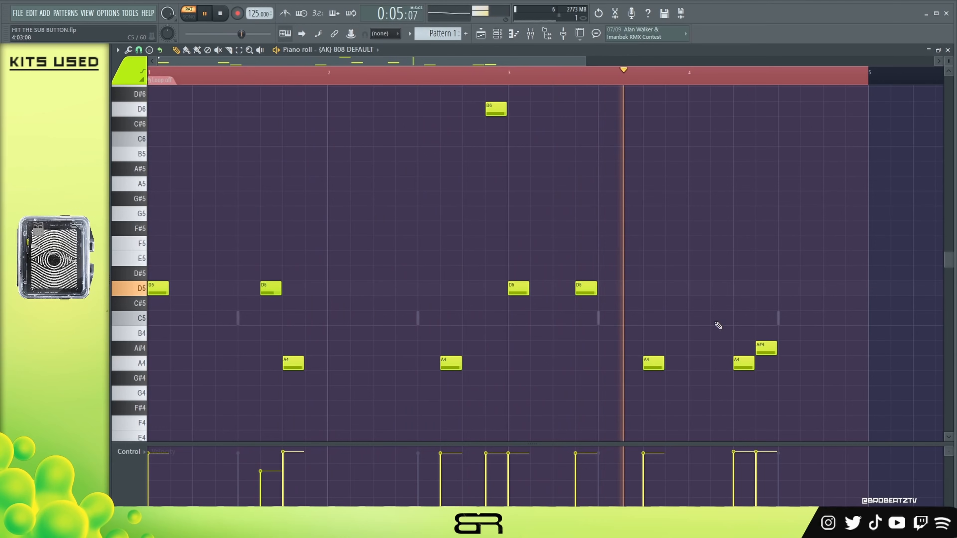
key(space)
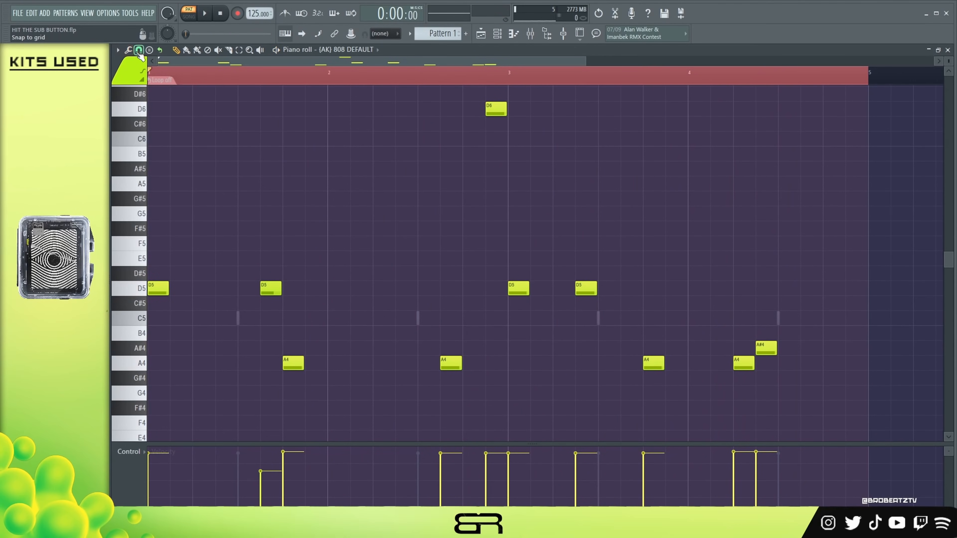
Step: Set the snap to 1/3 beat and place four consecutive A5 notes starting on beat three of bar 4
click(139, 51)
click(153, 175)
mouse_move(744, 357)
mouse_down()
mouse_move(784, 354)
mouse_move(788, 180)
mouse_move(825, 187)
mouse_move(773, 189)
mouse_up()
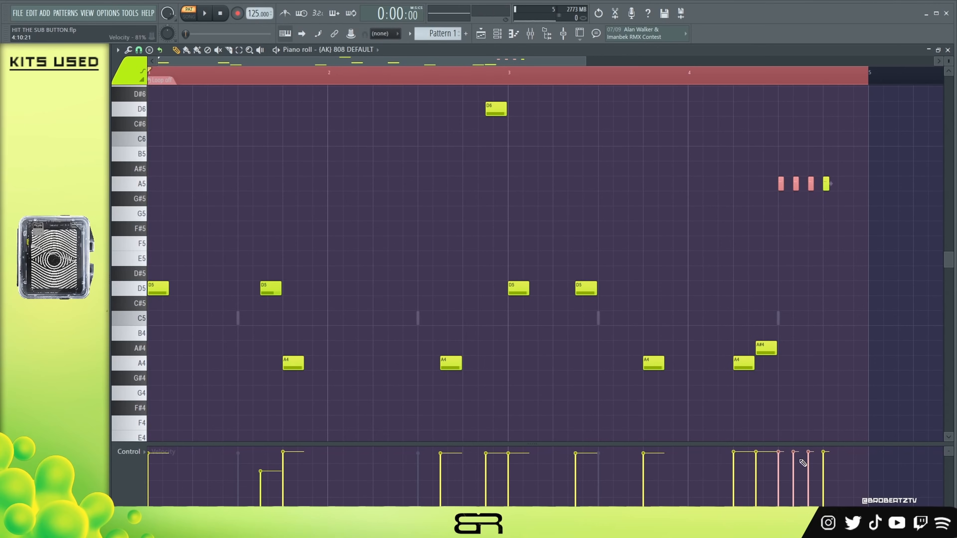
Step: Enlarge the velocity lane and reduce the first three A5 notes' velocities so the four notes rise in loudness
drag(782, 444, 769, 347)
click(774, 474)
click(788, 440)
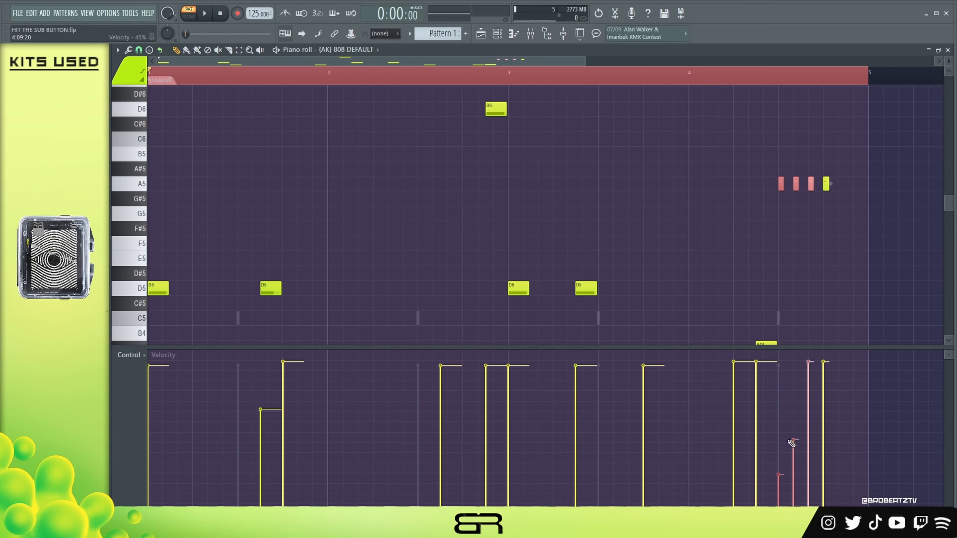
key(ctrl+d)
Step: Play the 808 pattern and shrink the velocity lane to show the lower notes
click(747, 82)
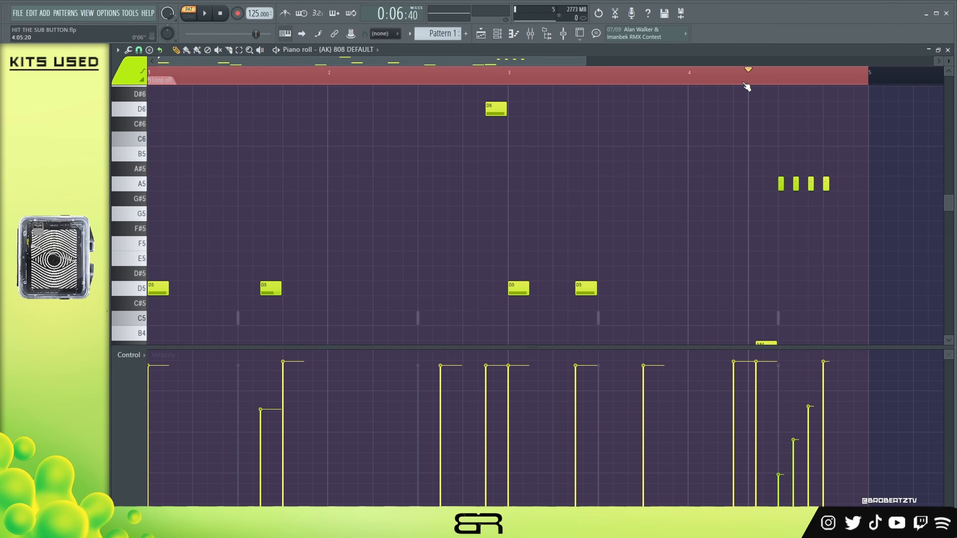
key(space)
scroll(664, 85, down, 1)
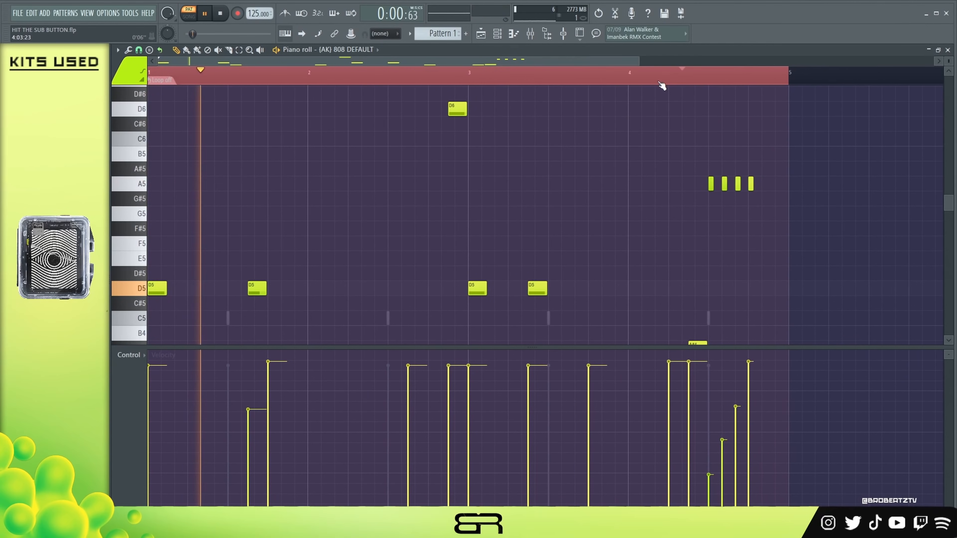
drag(634, 350, 621, 448)
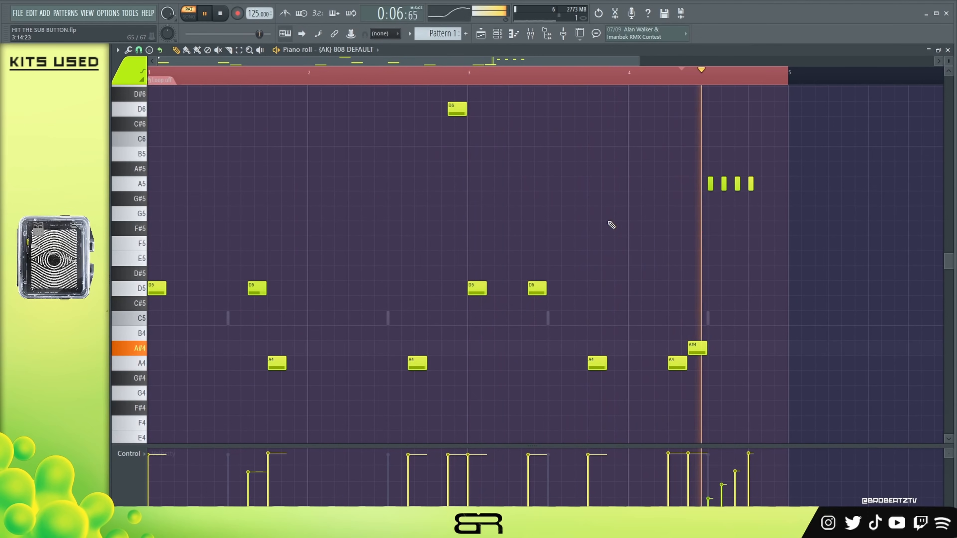
Step: Lower the velocity of the A#4 note in bar 4, play the 808 pattern, and clear the time selection
key(space)
key(space)
scroll(706, 345, down, 4)
key(space)
key(space)
key(space)
key(space)
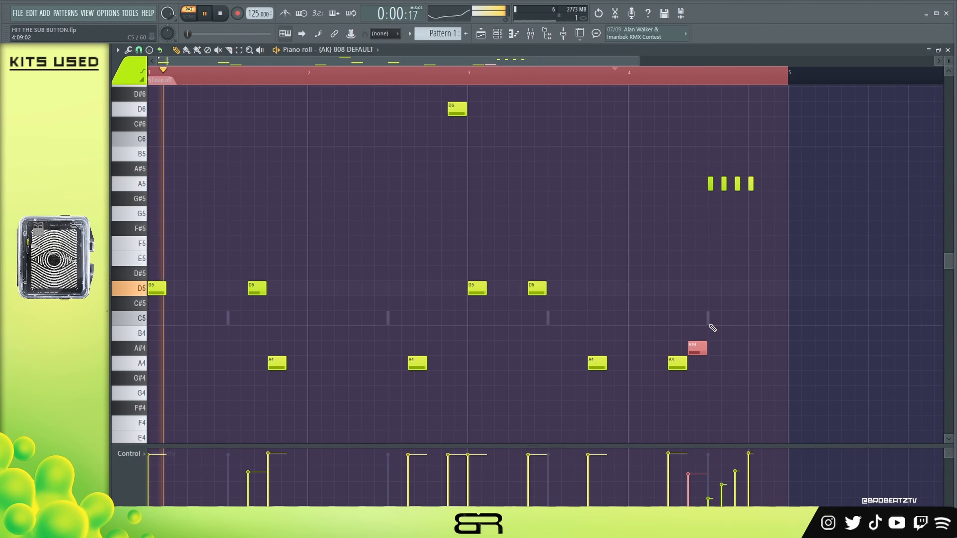
key(space)
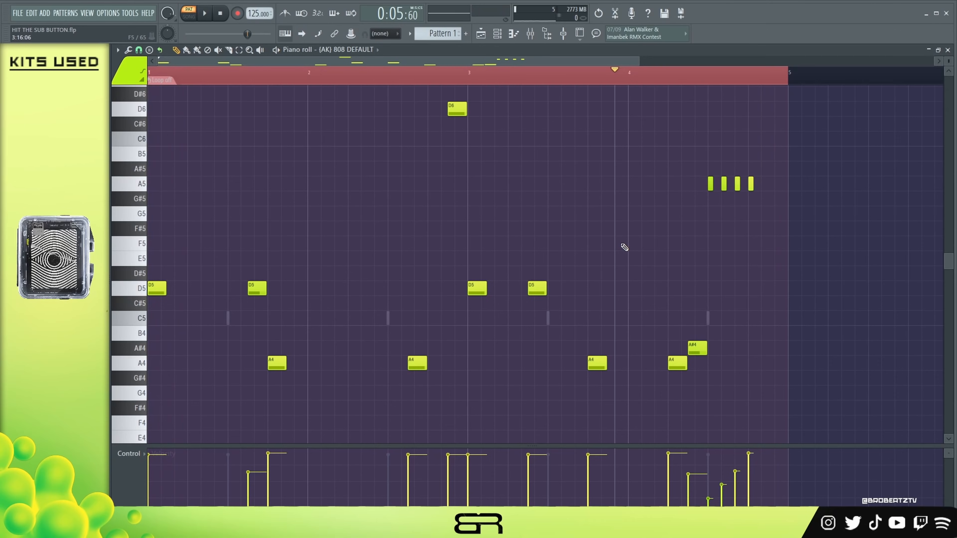
drag(469, 81, 149, 80)
double_click(213, 83)
drag(213, 82, 149, 80)
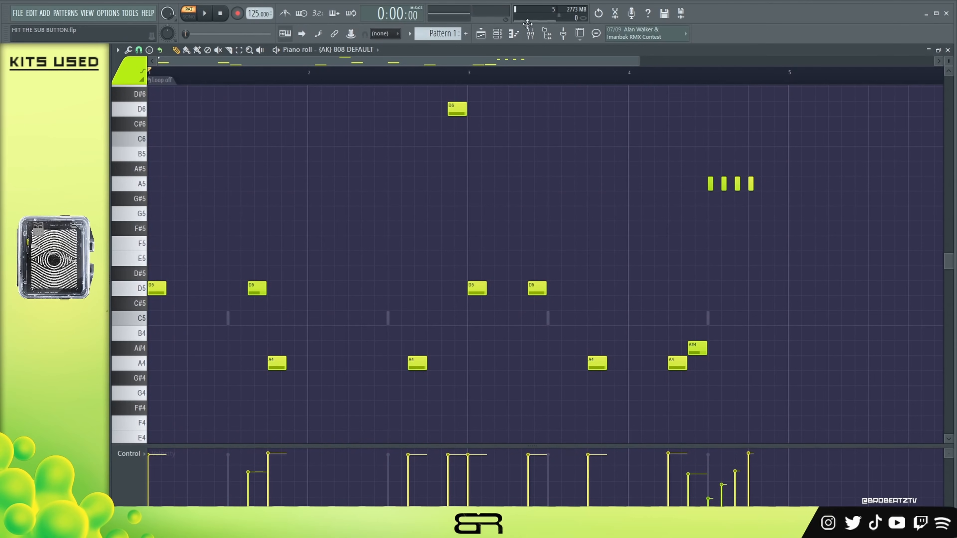
Step: Add an (OP) Hiss hit on beat two of each of the four bars in the channel rack and play the pattern
click(498, 35)
click(481, 34)
click(497, 33)
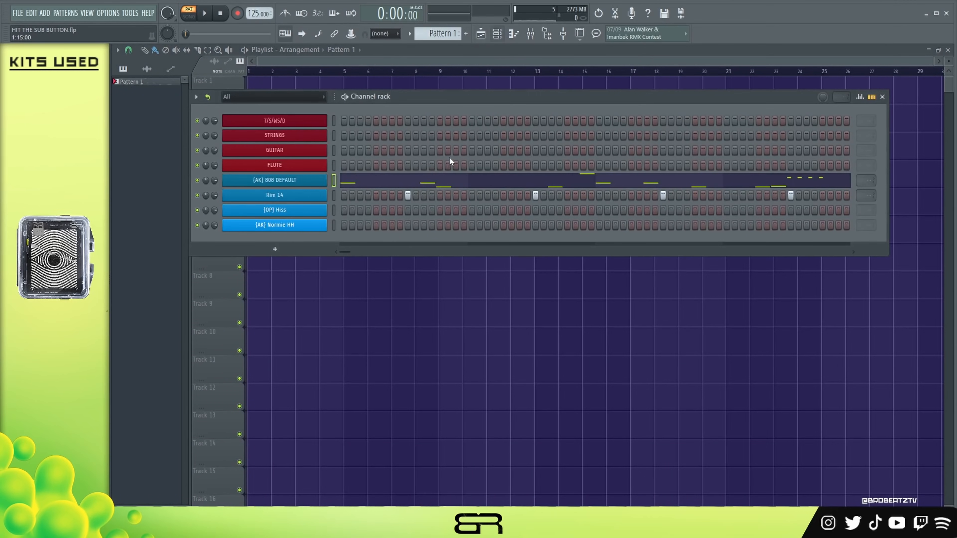
click(376, 211)
click(758, 211)
key(space)
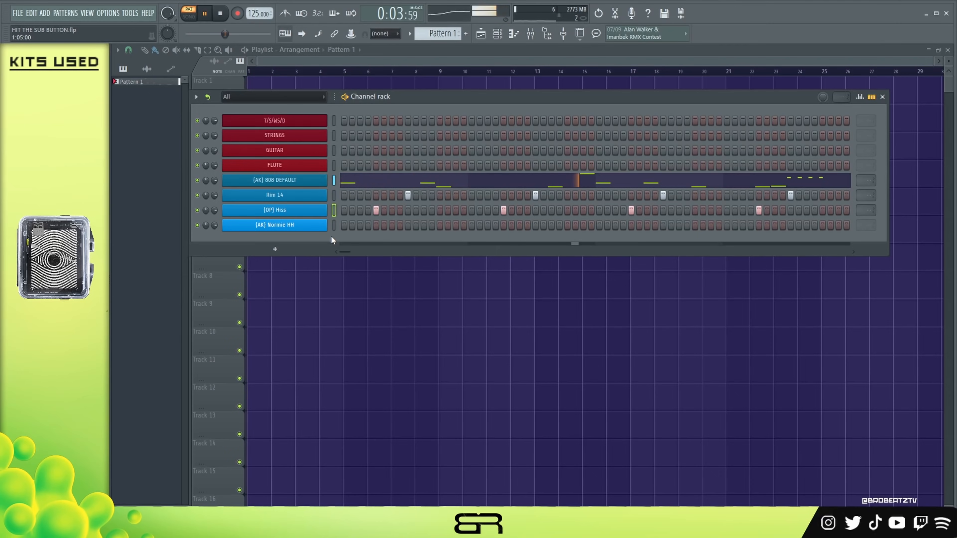
key(space)
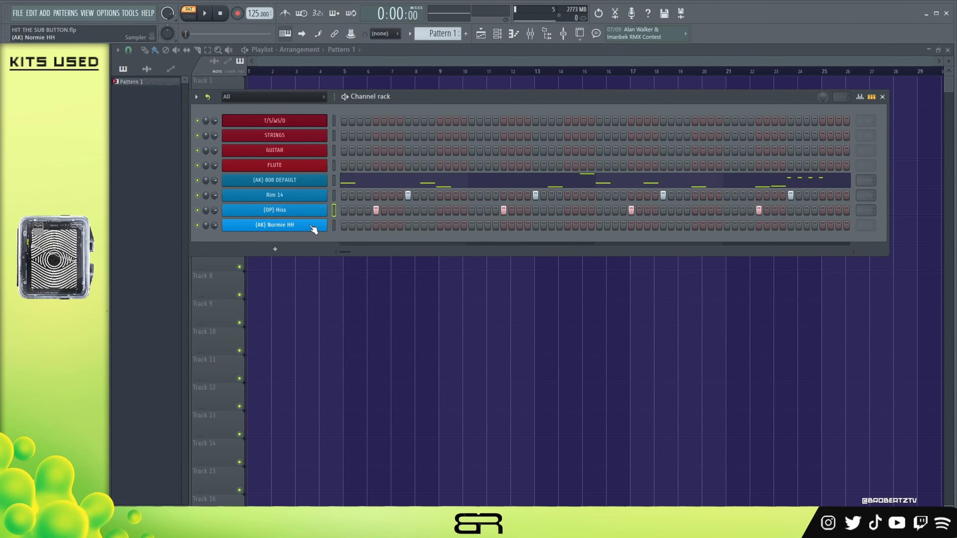
Step: Open the (AK) Normie HH channel in the piano roll and place a short C5 note at the start of bar 1
right_click(287, 231)
click(362, 227)
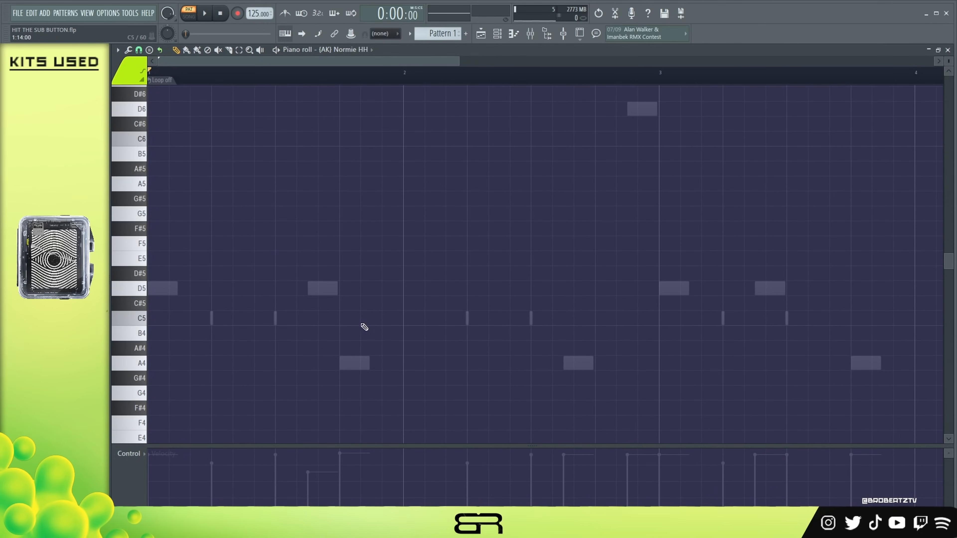
click(497, 33)
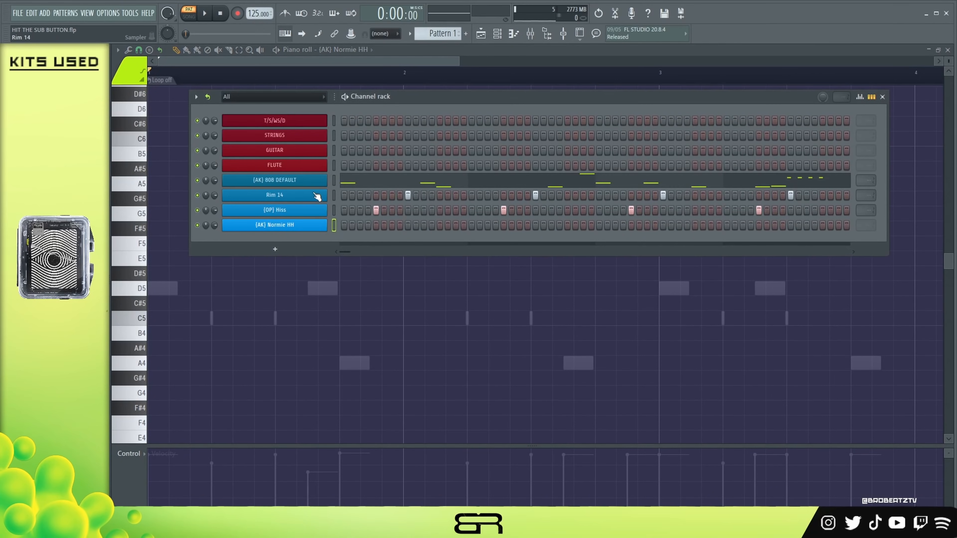
mouse_move(400, 226)
mouse_down()
mouse_move(607, 238)
mouse_move(331, 229)
mouse_up()
key(F6)
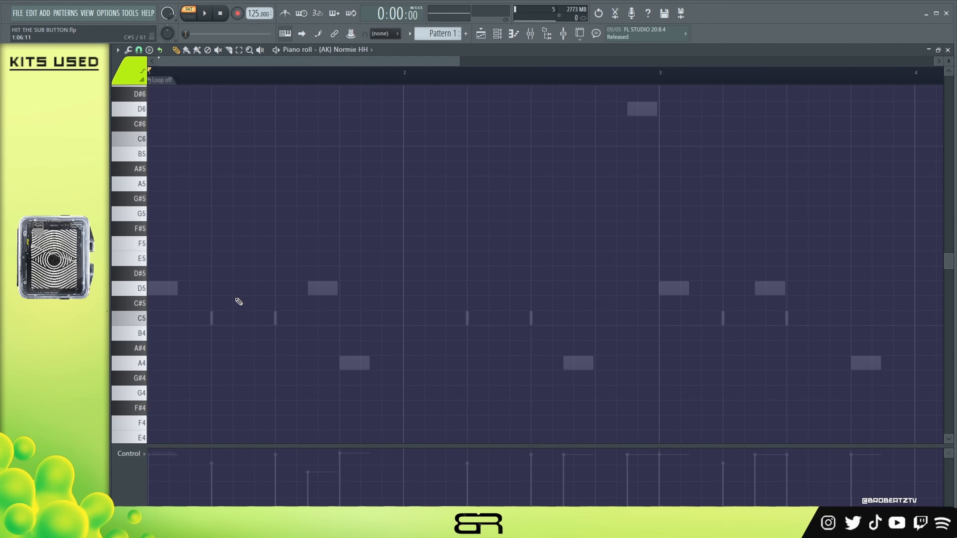
scroll(198, 293, down, 1)
click(174, 279)
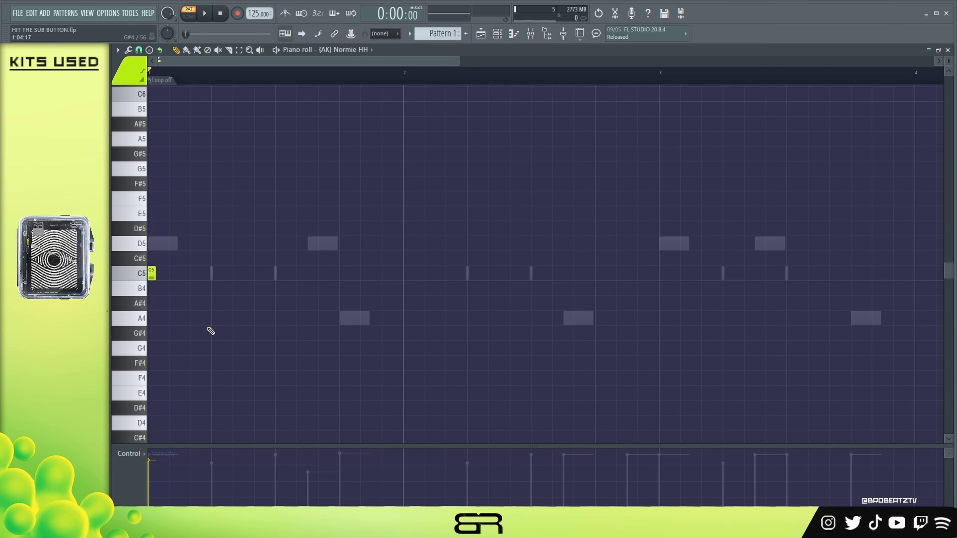
Step: Set the snap to 1/2 beat, add a short C5 halfway between beats two and three of bar 1, and play it
key(space)
key(space)
click(138, 50)
click(155, 184)
click(246, 273)
key(space)
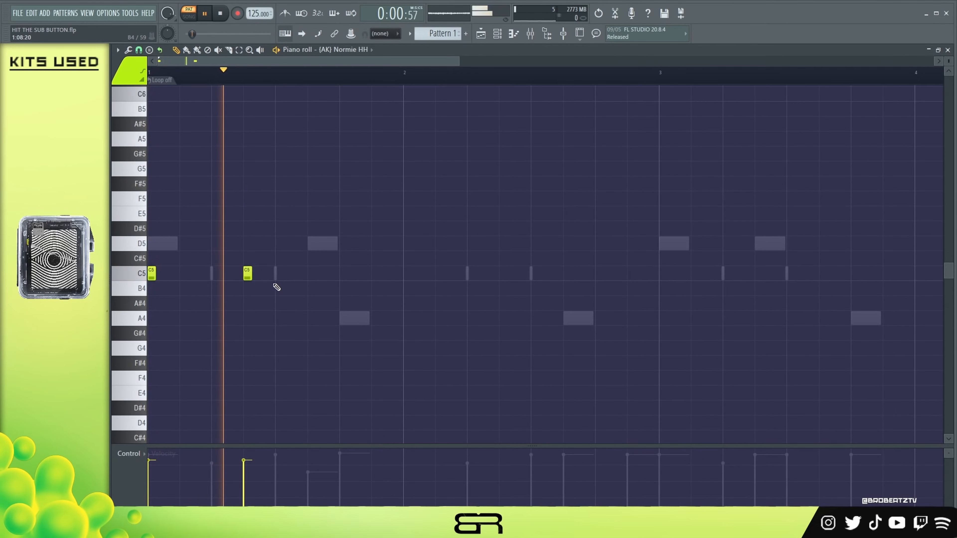
key(space)
Step: Try a roll of three 1/6-beat C5 notes starting halfway between beats three and four of bar 1, and play it
click(309, 274)
drag(319, 275, 339, 285)
click(139, 49)
click(151, 155)
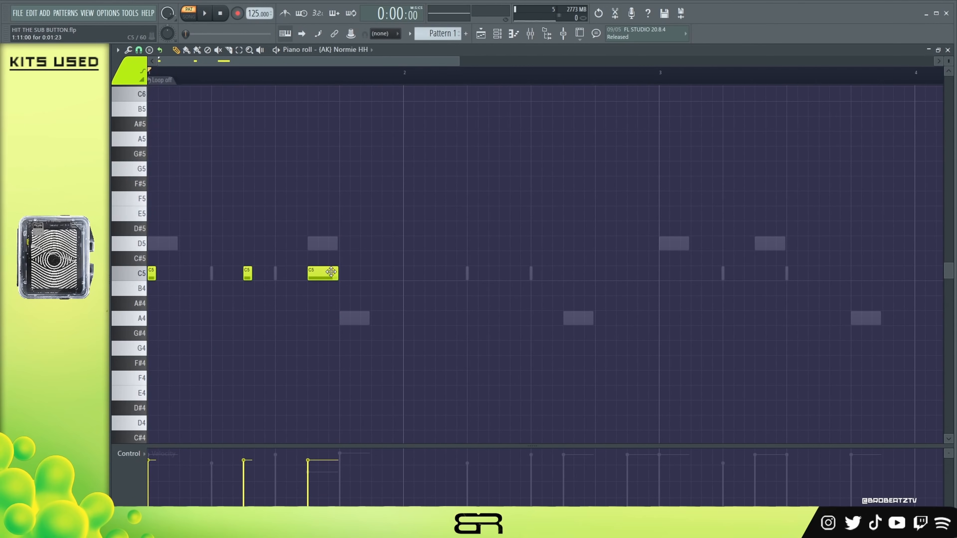
scroll(329, 90, up, 3)
drag(343, 274, 280, 286)
click(319, 280)
click(336, 281)
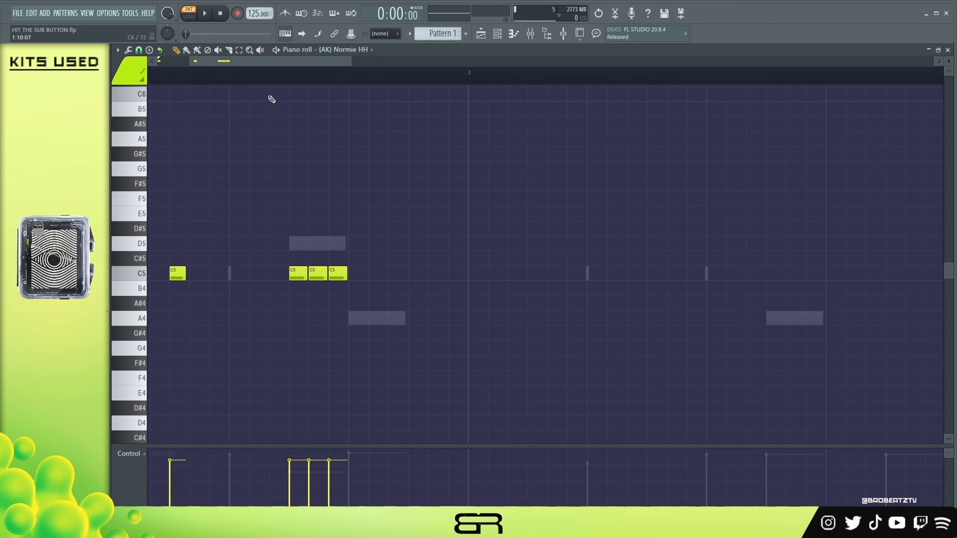
scroll(278, 71, down, 2)
key(space)
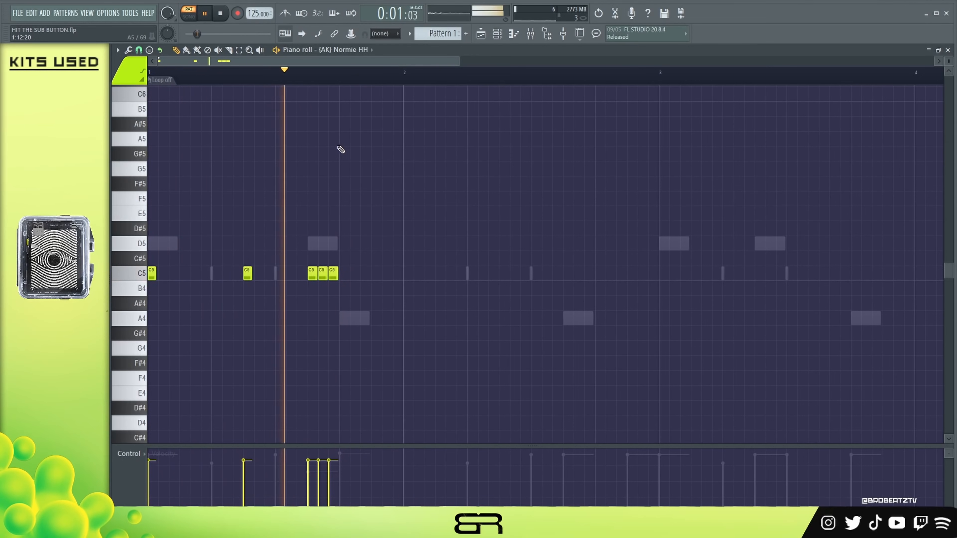
Step: Stop playback and delete the three-note hi-hat roll before beat four of bar 1
key(space)
right_click(333, 273)
right_click(323, 272)
right_click(312, 273)
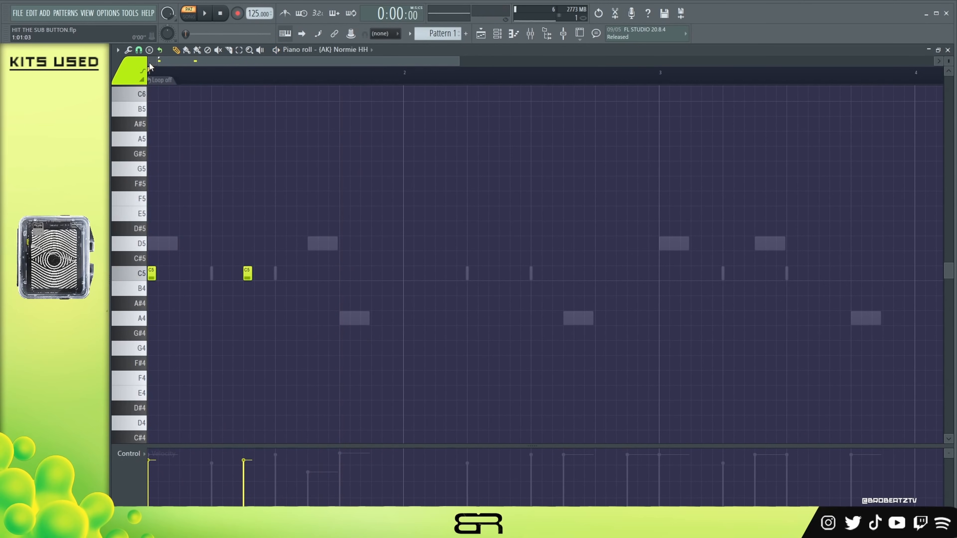
Step: Set the snap to 1/4 beat, place a half-beat C5 halfway between beats three and four of bar 1, and quick-chop it into four
click(139, 50)
click(152, 163)
click(309, 276)
drag(316, 277, 337, 278)
ctrl+click(322, 279)
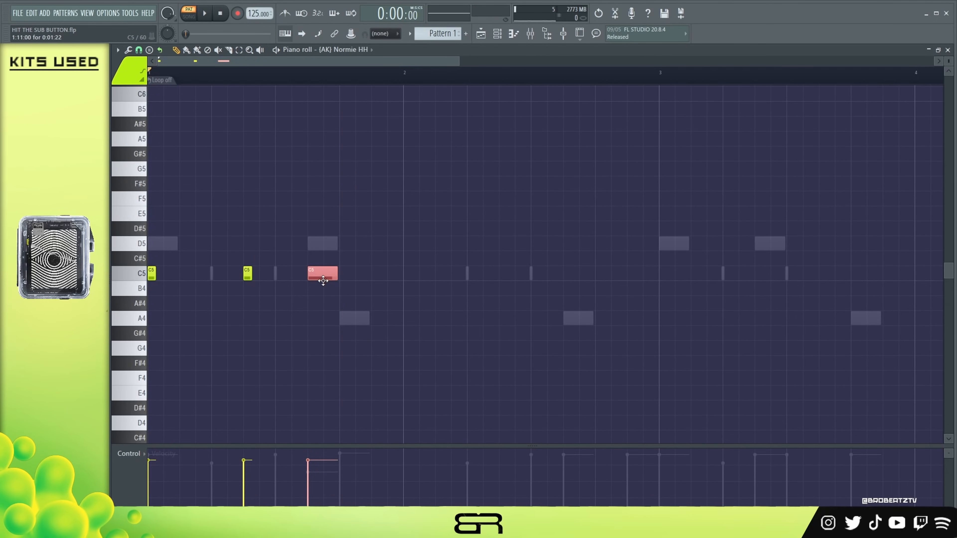
key(ctrl+u)
click(376, 321)
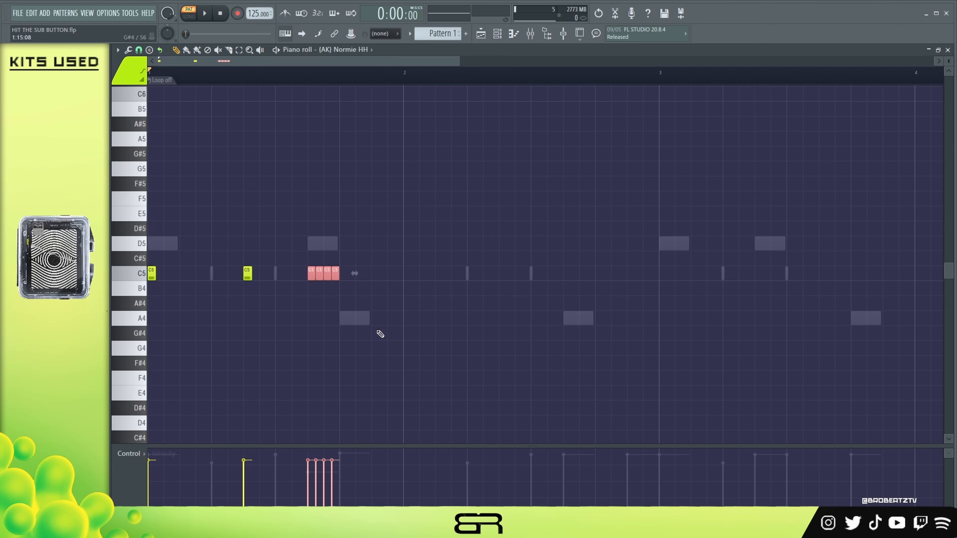
Step: Ramp the velocities of the four chopped C5 notes upward and play the hi-hat pattern
drag(308, 489, 320, 484)
click(343, 438)
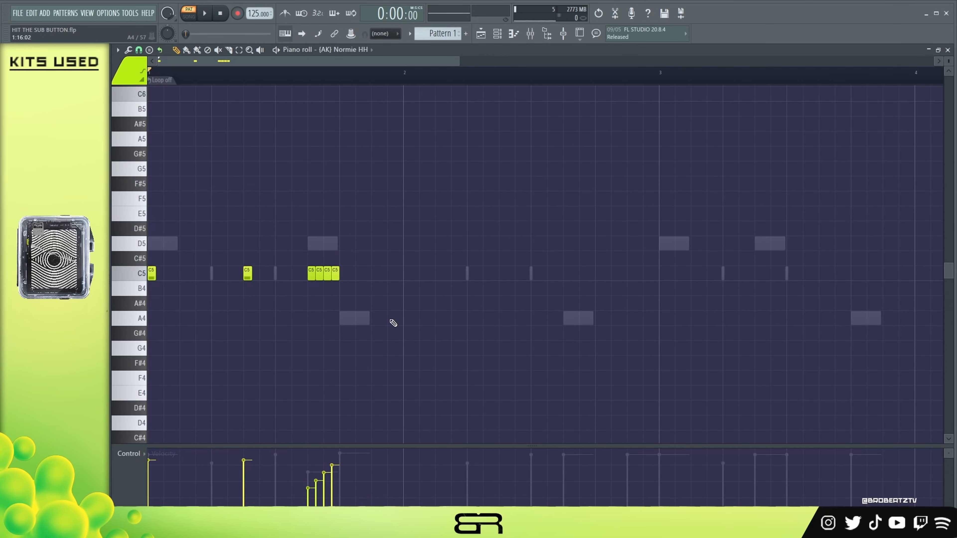
key(space)
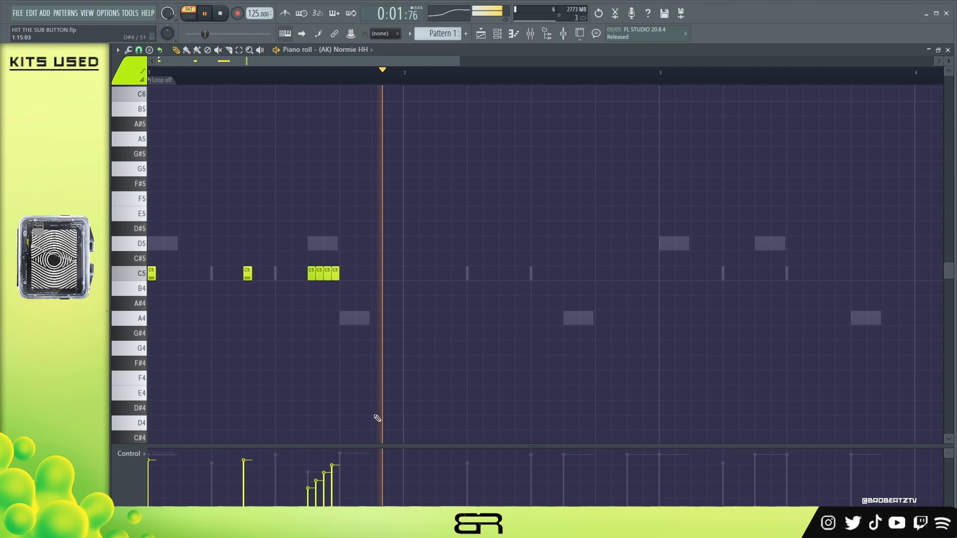
Step: Add two half-beat C5 notes from beat four of bar 1, lower the second one's velocity, and enlarge the velocity lane
click(346, 275)
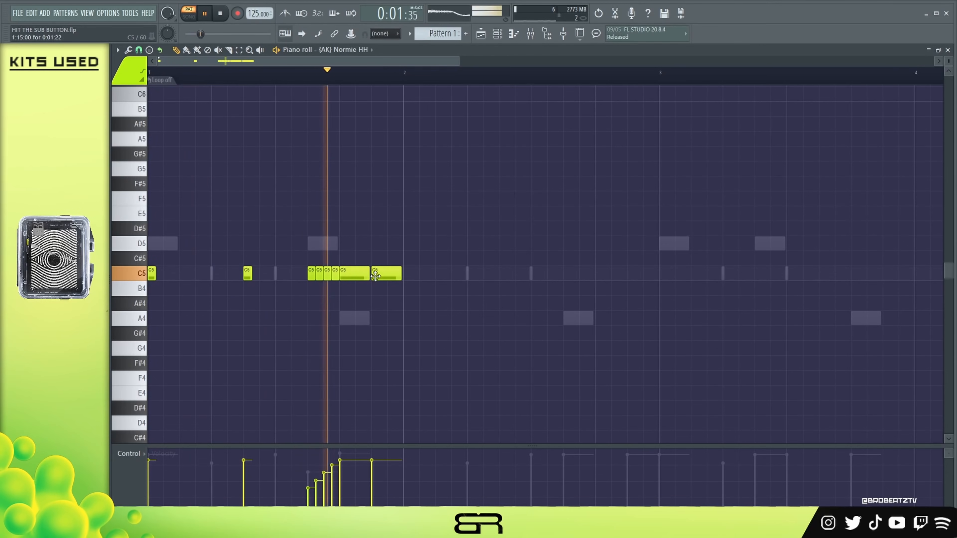
key(space)
click(381, 274)
drag(344, 445, 373, 433)
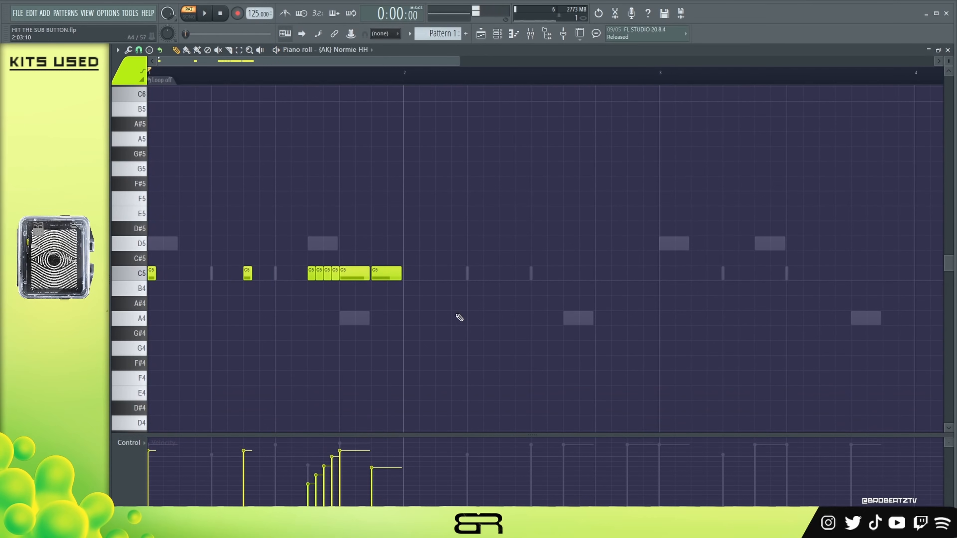
Step: Add short C5 notes on the third and fourth steps of bar 2 and copy the two half-beat notes to beat two
click(435, 278)
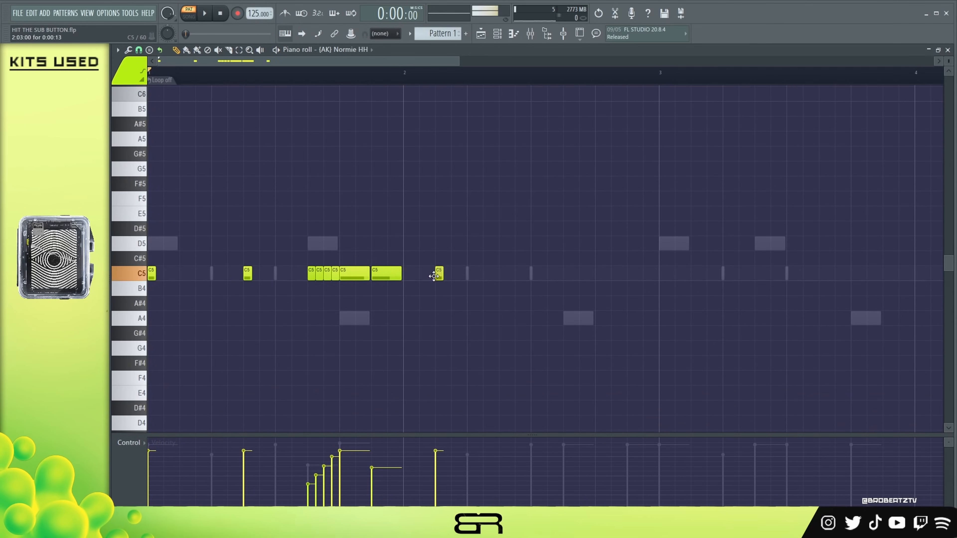
click(452, 278)
drag(394, 259, 354, 283)
drag(356, 277, 462, 294)
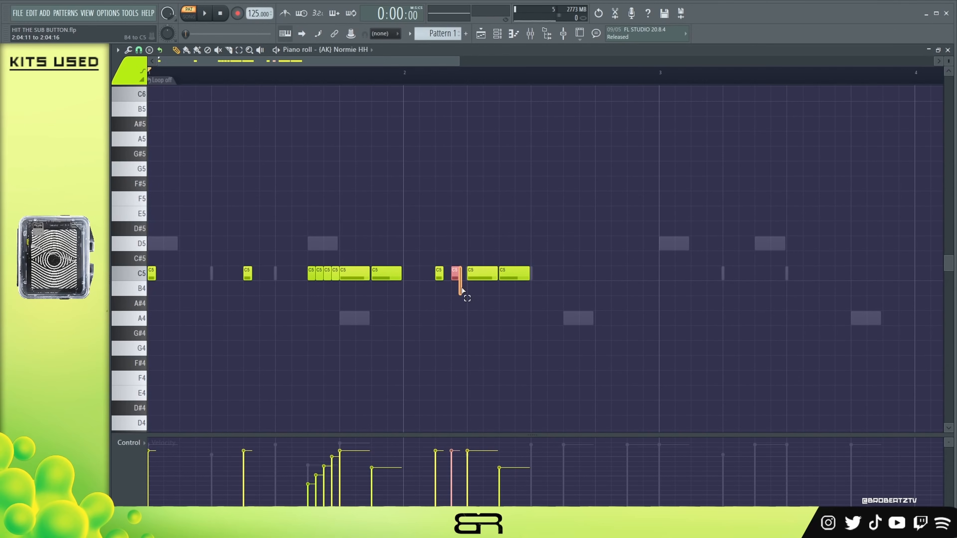
Step: Lower the velocity of the second short C5 in bar 2 and play the hi-hat pattern
key(space)
drag(552, 254, 464, 293)
ctrl+click(568, 310)
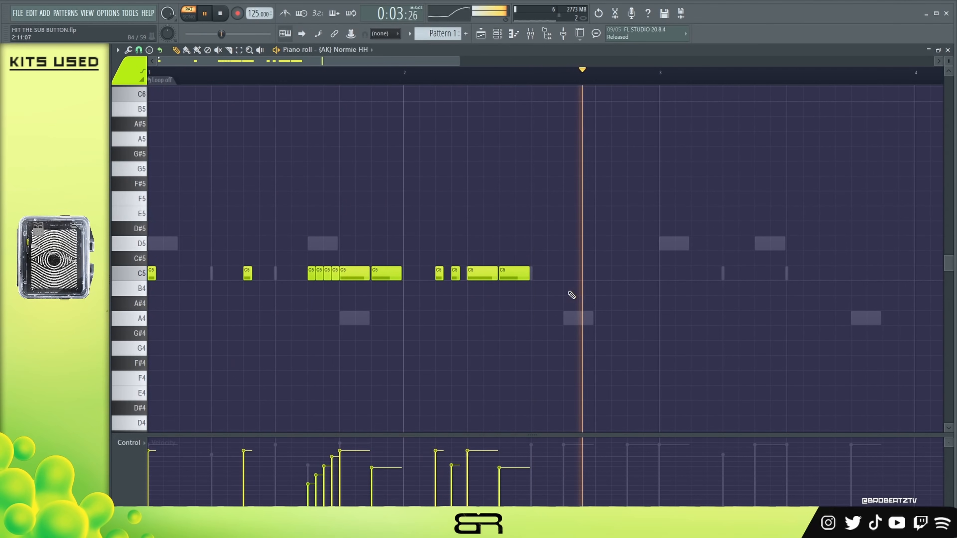
key(space)
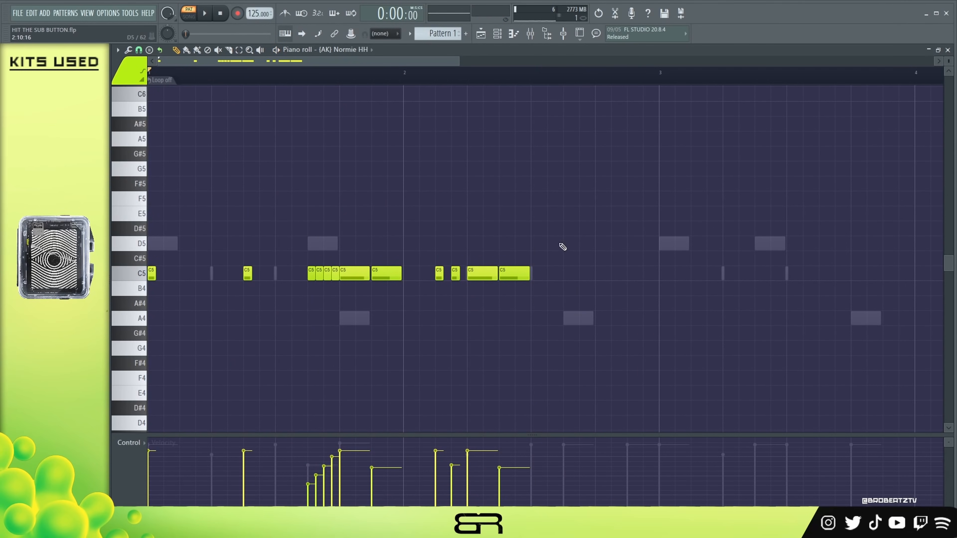
Step: Place a half-beat D5 note just before bar 3 and chop it into four with the Chopper's Default pattern
mouse_move(345, 62)
mouse_down()
mouse_move(331, 68)
mouse_move(338, 79)
mouse_move(327, 85)
mouse_move(300, 60)
mouse_move(350, 66)
mouse_up()
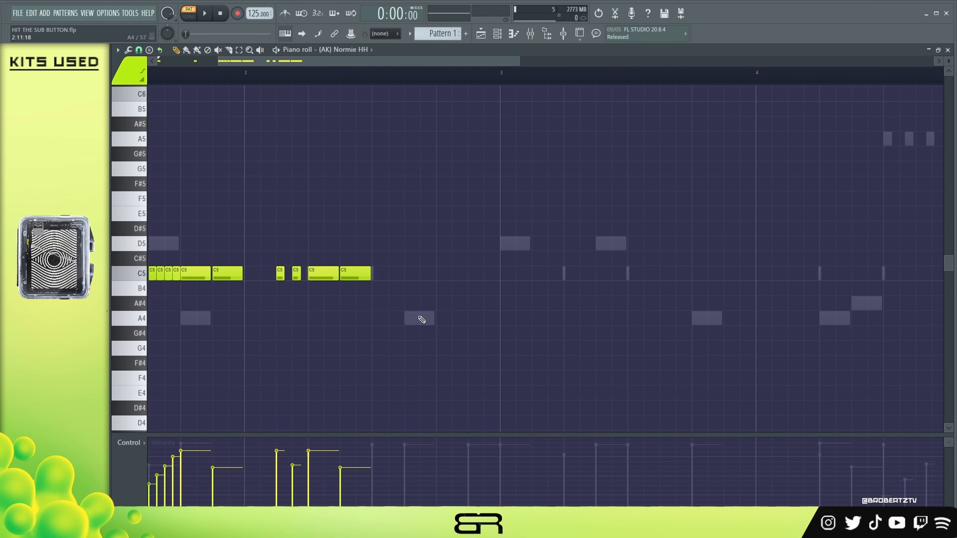
click(473, 246)
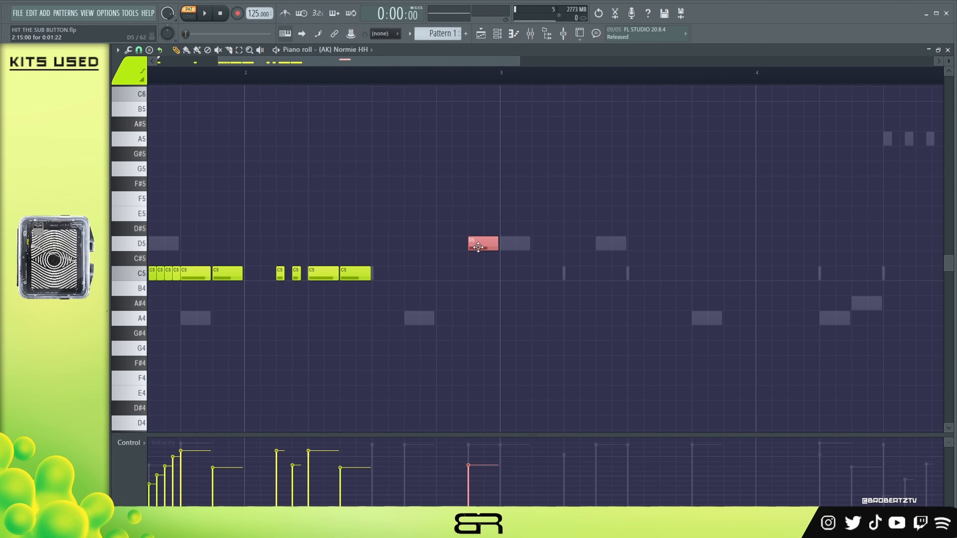
right_click(478, 247)
click(469, 248)
key(alt+u)
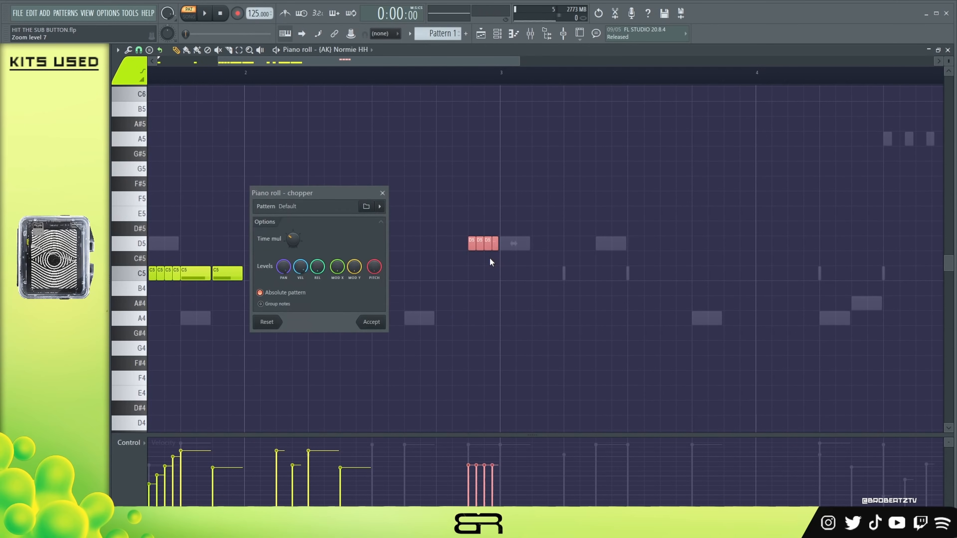
click(370, 328)
Step: Arrange the four chopped notes as a descending D5, C#5, C5, B4 run and add a short C5 at the start of bar 3
key(b)
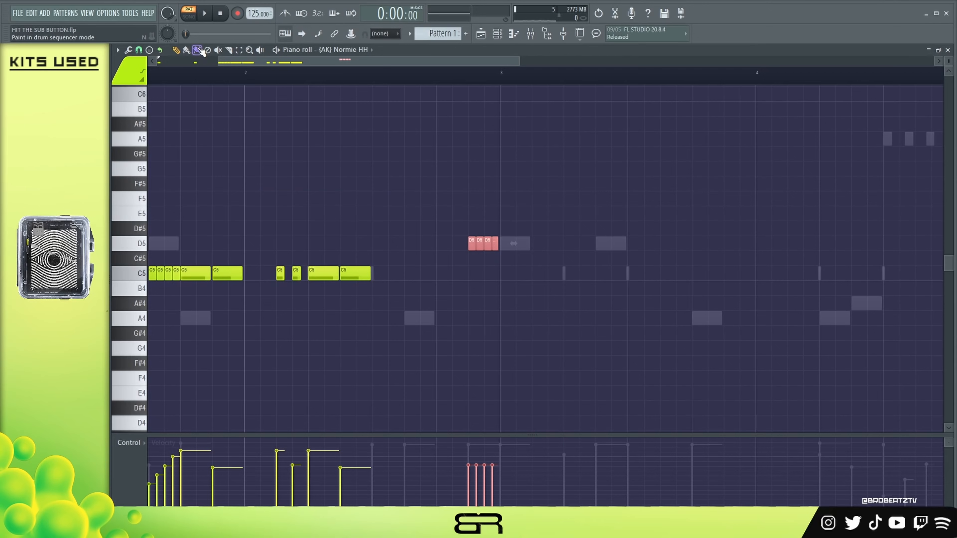
click(489, 272)
click(495, 300)
click(495, 291)
key(ctrl+d)
click(504, 273)
Step: Copy the five-note run to half a beat into bar 3 and add a short C5 halfway between beats two and three
drag(471, 243, 537, 251)
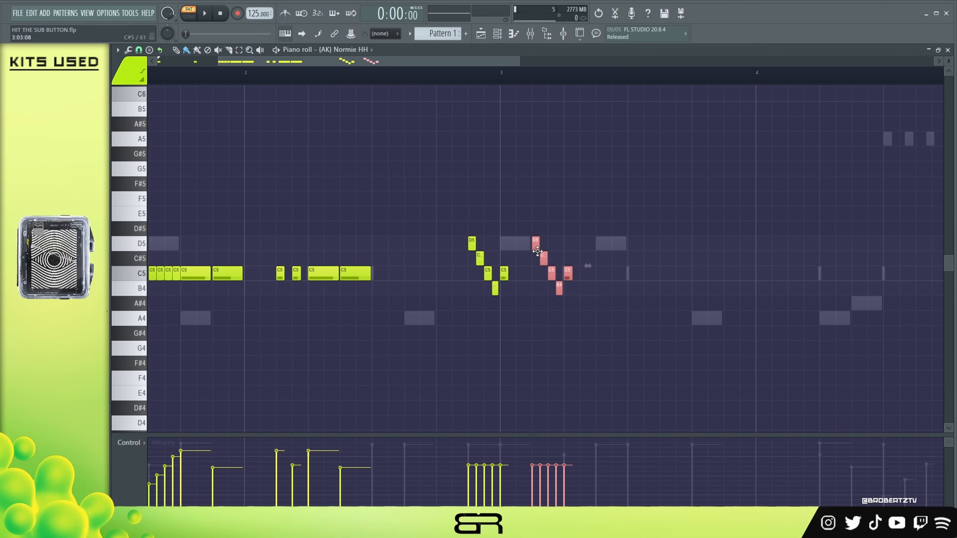
click(582, 203)
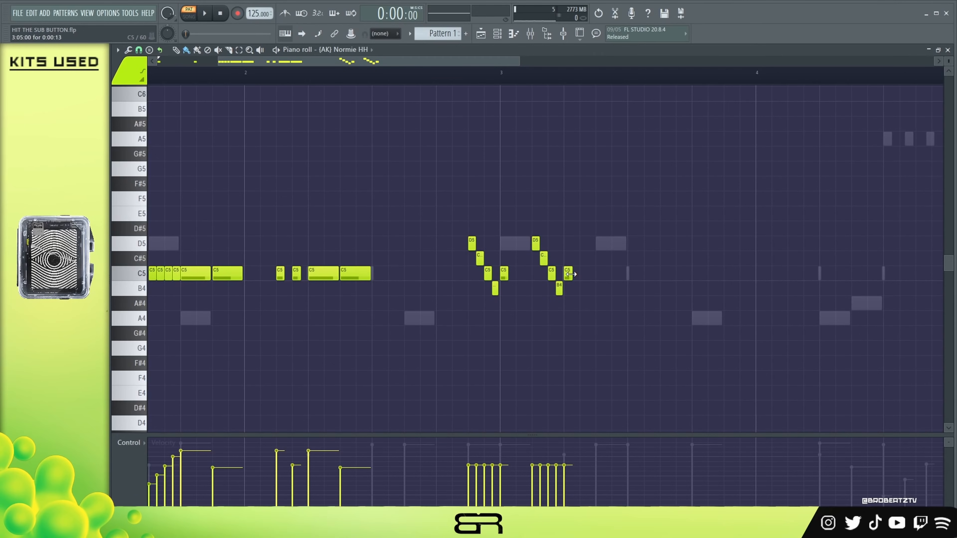
drag(569, 274, 601, 274)
Step: Copy bar 2's four C5 notes to halfway between beats three and four of bar 3, delete the last copy, and play the pattern
drag(362, 263, 265, 290)
drag(322, 279, 712, 292)
key(space)
right_click(748, 272)
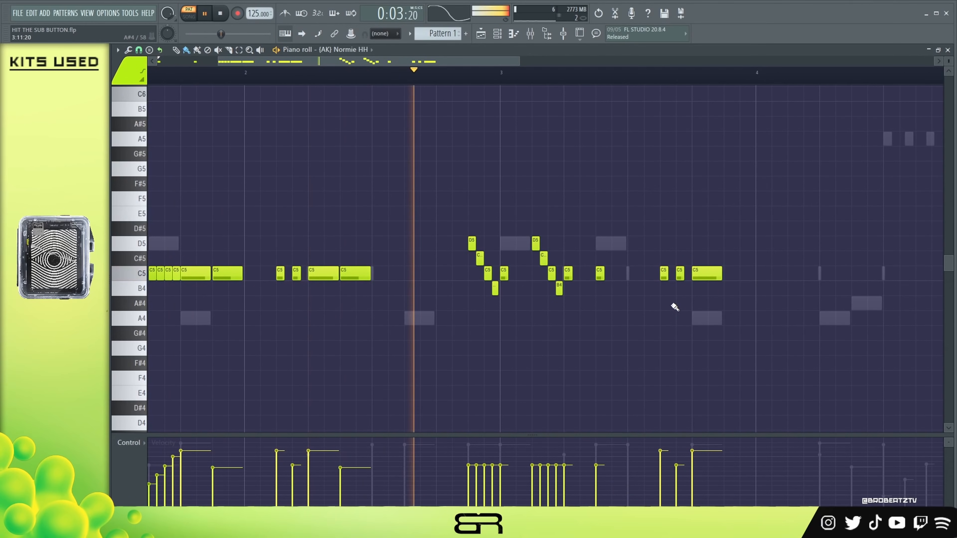
key(space)
Step: Shape the velocities of both descending runs around bar 3 to rise gradually to a loud final C5
drag(516, 191, 567, 298)
drag(429, 221, 495, 312)
drag(465, 498, 564, 465)
click(573, 357)
click(493, 455)
click(570, 450)
click(557, 476)
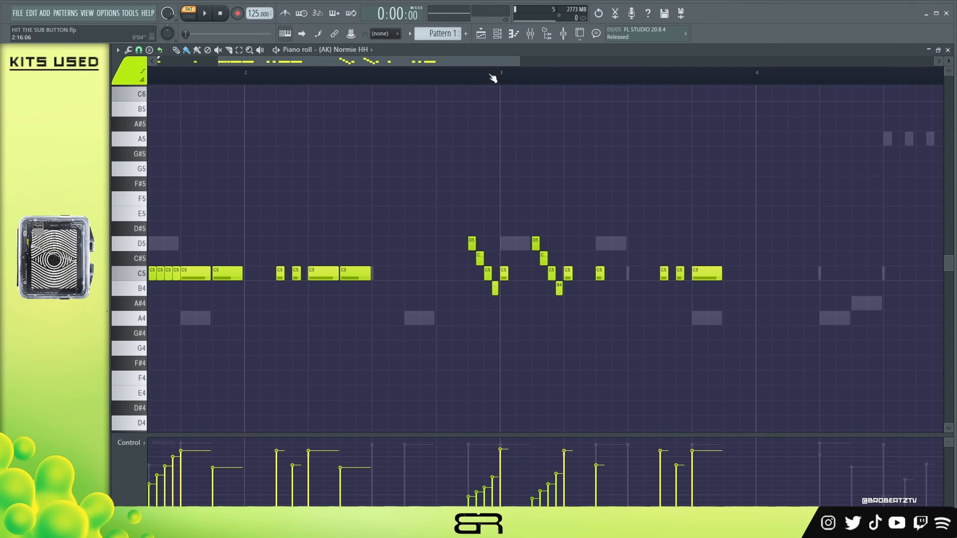
Step: Select the three C5 notes at the end of bar 3 and play the pattern from bar 3
scroll(492, 78, down, 4)
drag(489, 65, 511, 67)
drag(603, 259, 509, 276)
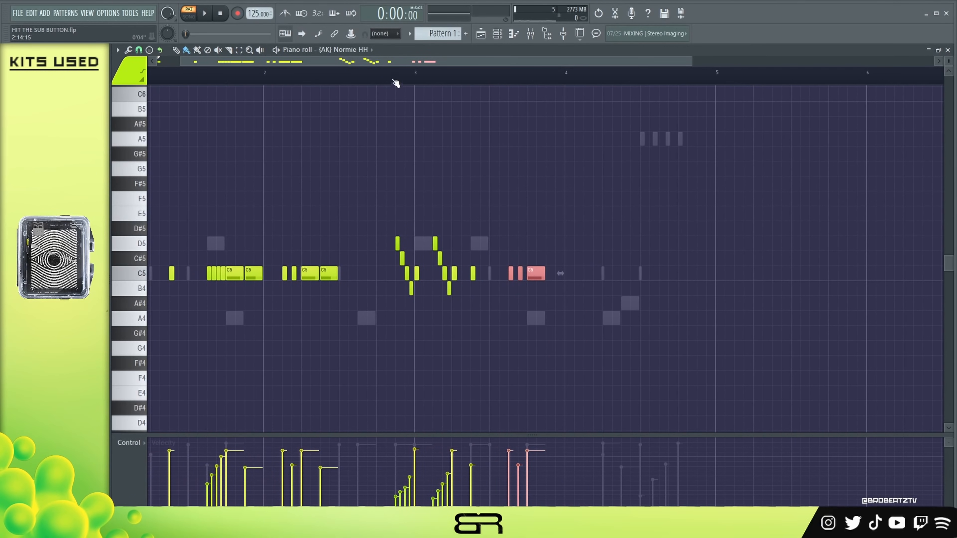
click(413, 81)
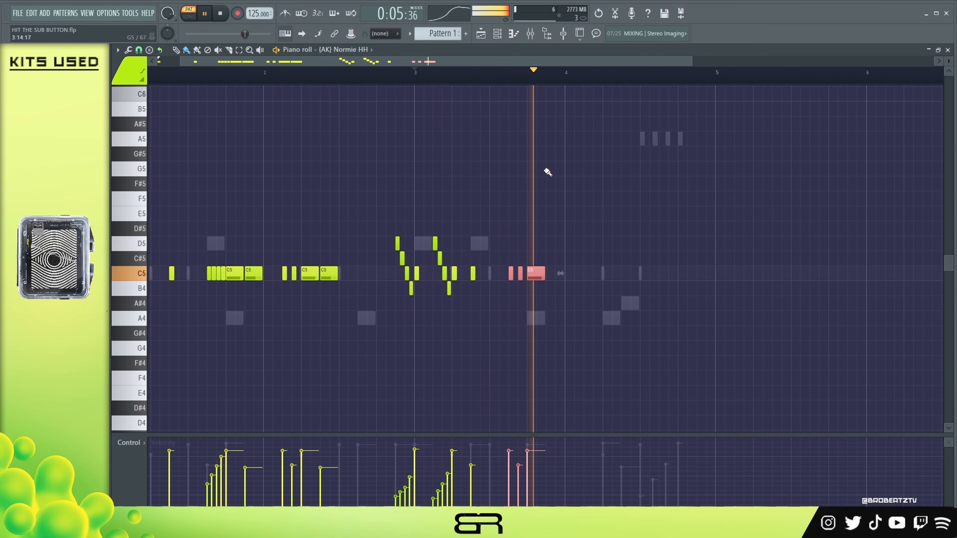
Step: Copy the three selected C5 notes to half a beat into bar 4 and add another C5 right after them
key(space)
mouse_move(553, 279)
mouse_down()
mouse_move(648, 279)
mouse_move(613, 276)
mouse_move(626, 276)
mouse_up()
right_click(633, 277)
key(ctrl+d)
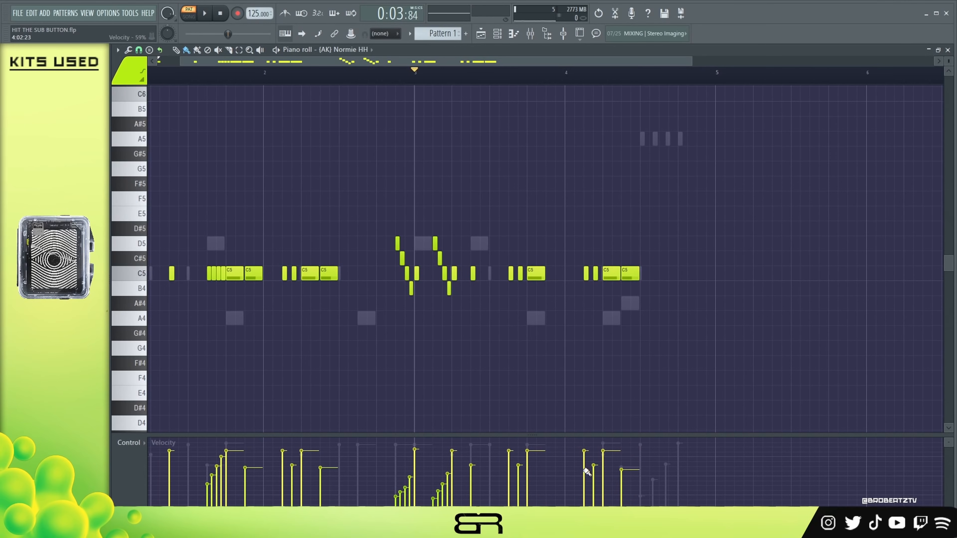
Step: Copy the four-note descending run from D5 to B4 before bar 3 to the end of bar 4
drag(380, 221, 413, 312)
drag(682, 321, 712, 321)
click(711, 327)
drag(752, 212, 691, 305)
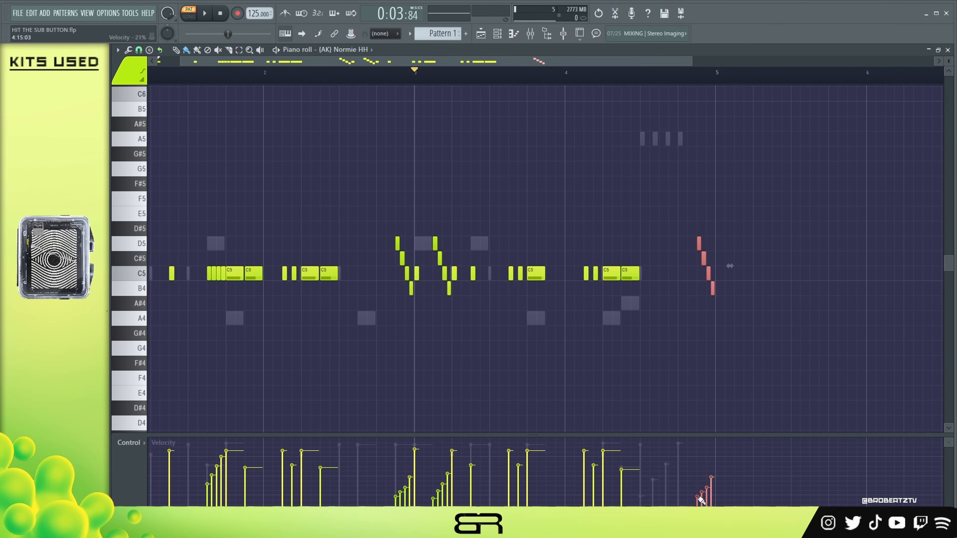
ctrl+click(740, 391)
Step: Play the completed hi-hat pattern from the start of bar 1
drag(410, 62, 341, 65)
scroll(339, 74, down, 2)
click(151, 72)
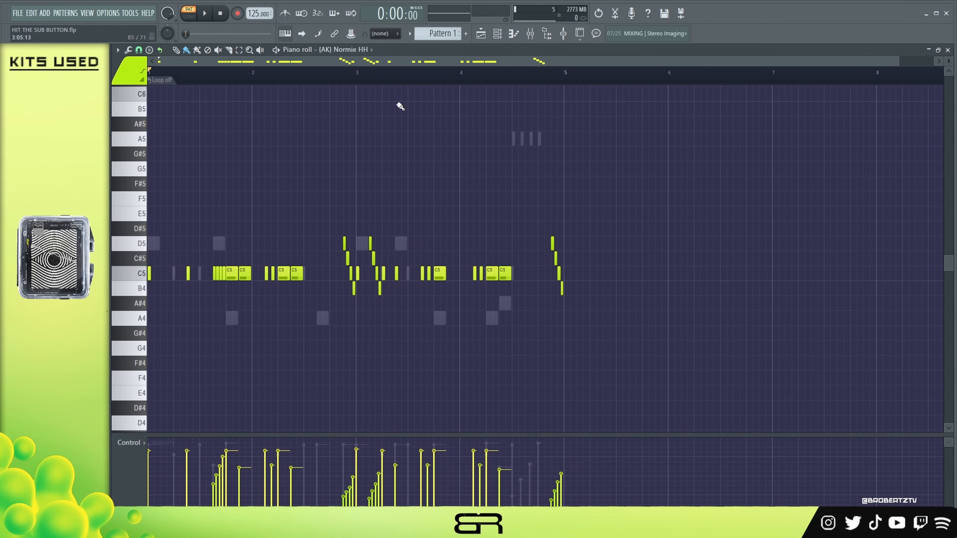
key(space)
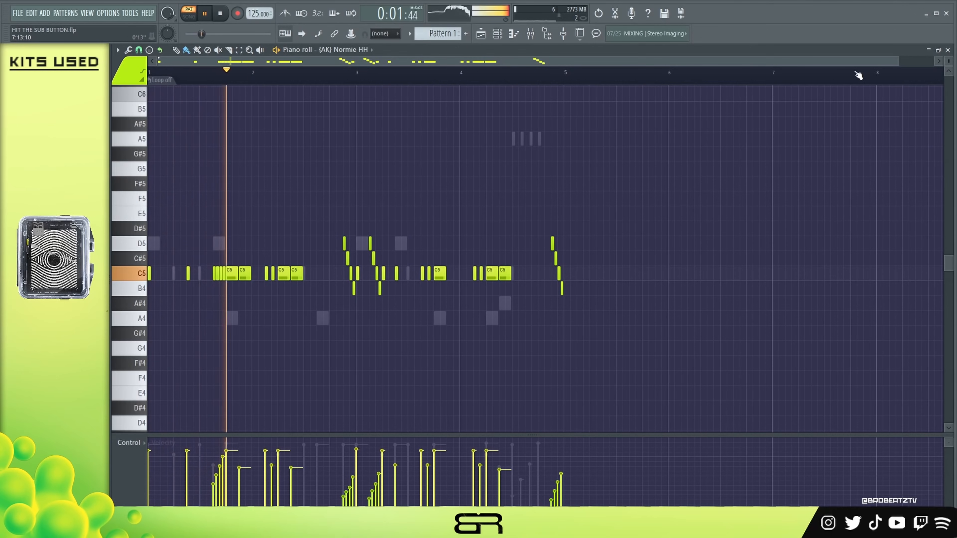
drag(905, 63, 701, 77)
key(space)
Step: Add E4 hi-hat notes on beat two of bars 1 and 3, lower their velocity slightly, and play the pattern
scroll(305, 327, down, 3)
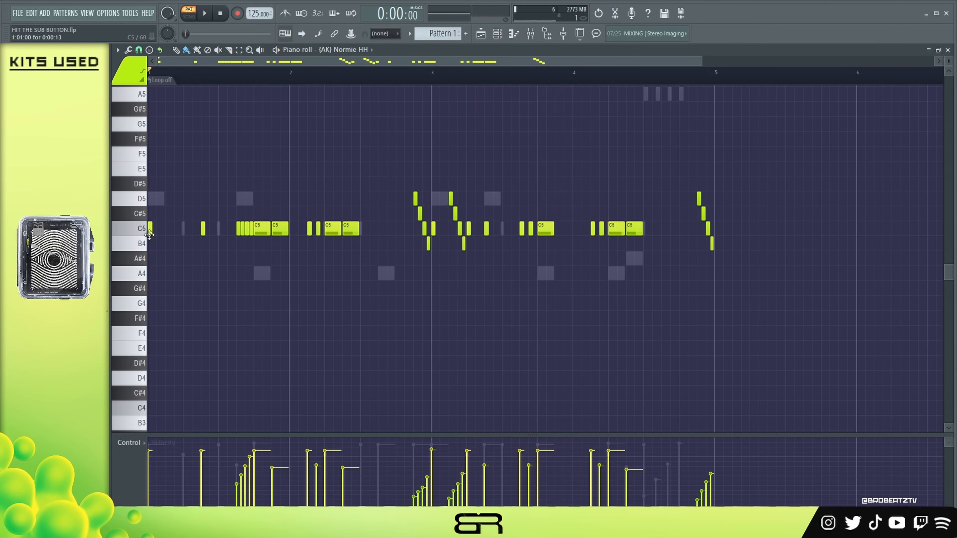
click(189, 350)
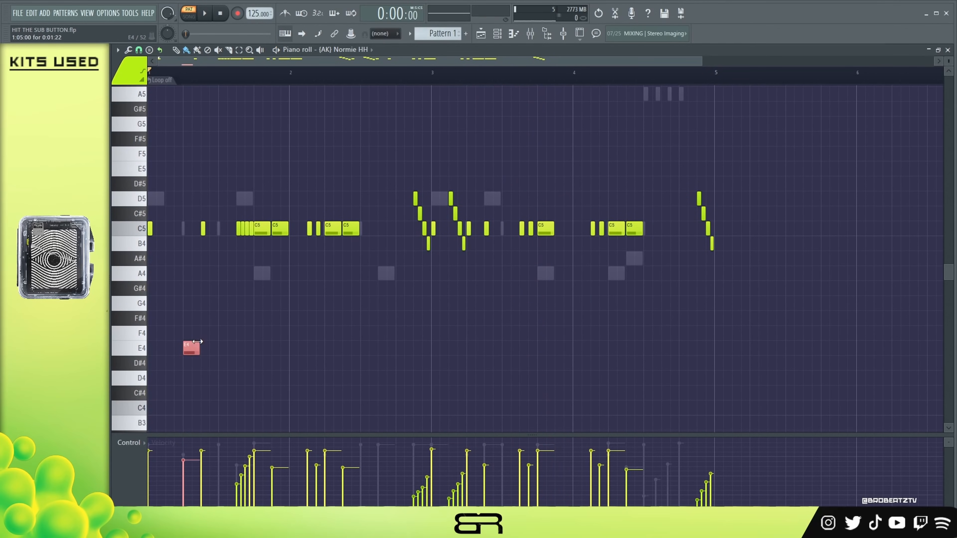
drag(192, 348, 475, 347)
key(space)
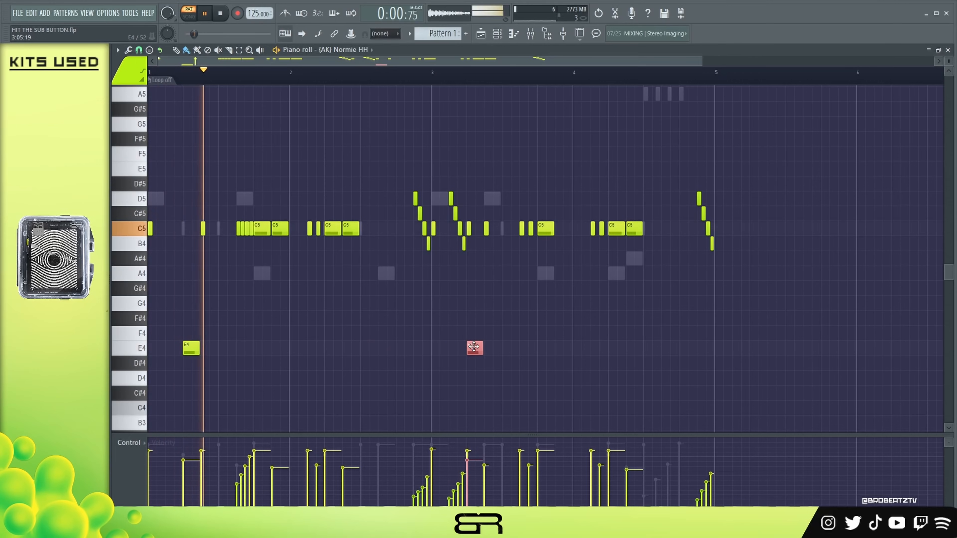
drag(525, 327, 176, 391)
scroll(193, 349, down, 3)
ctrl+click(294, 352)
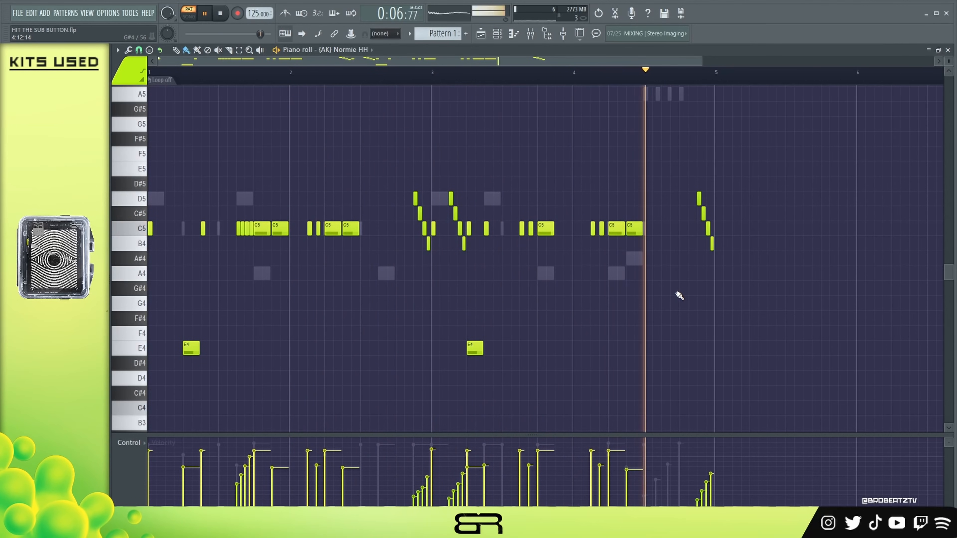
key(space)
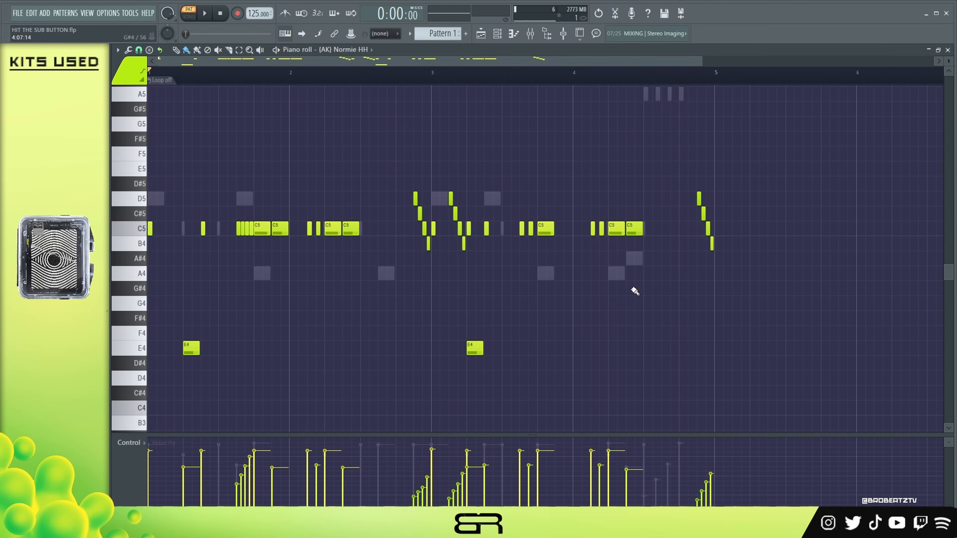
Step: Audition the Dreamy Acoustic patch in the T/S/WS/D Omnisphere instrument and reload Call of the North
click(498, 34)
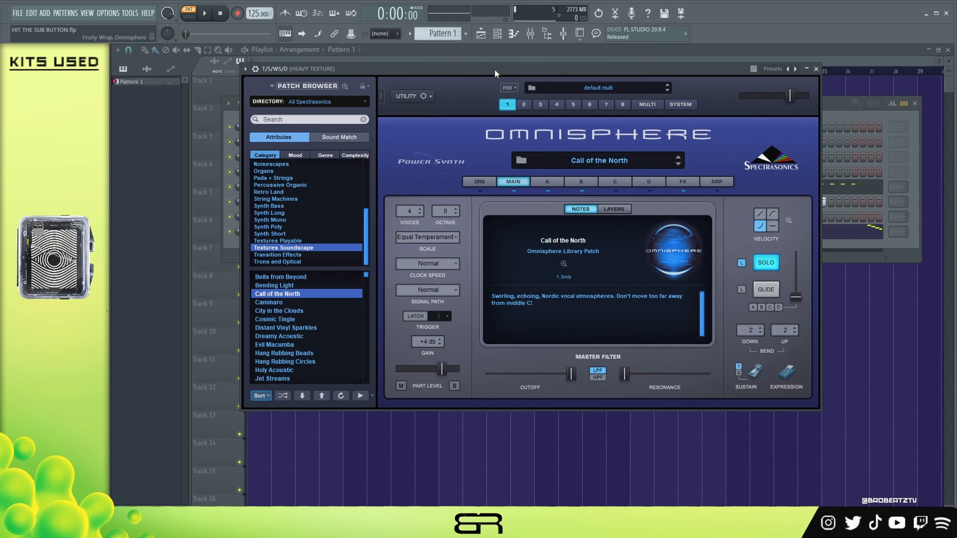
click(279, 336)
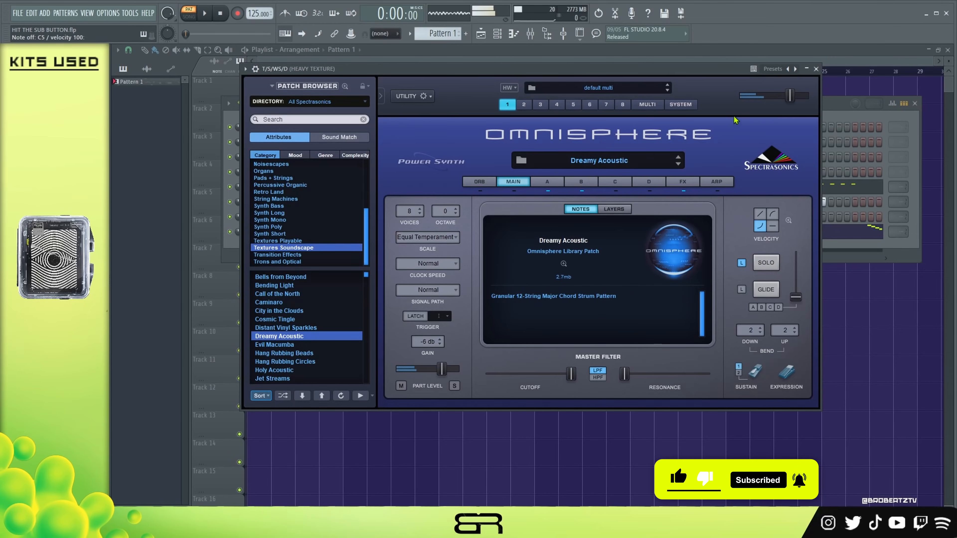
click(287, 294)
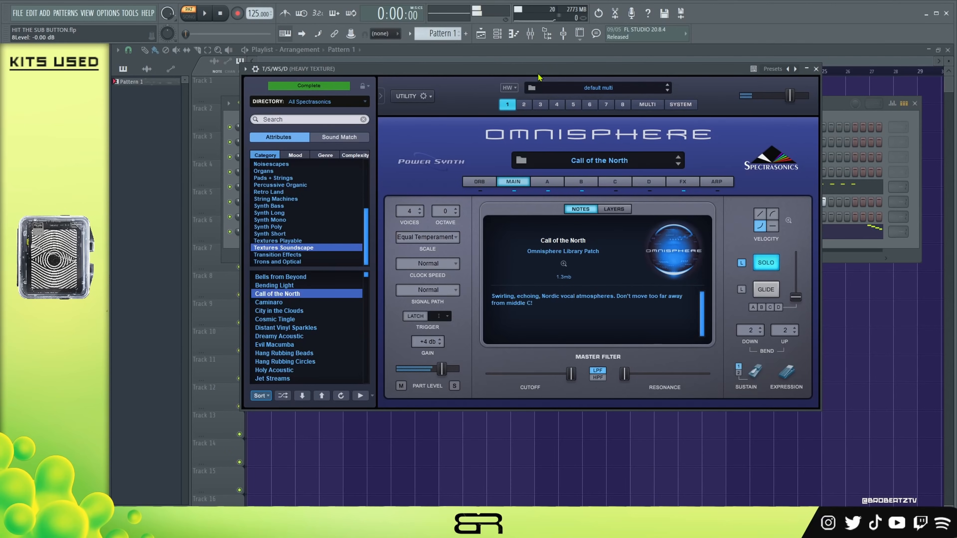
drag(539, 70, 541, 69)
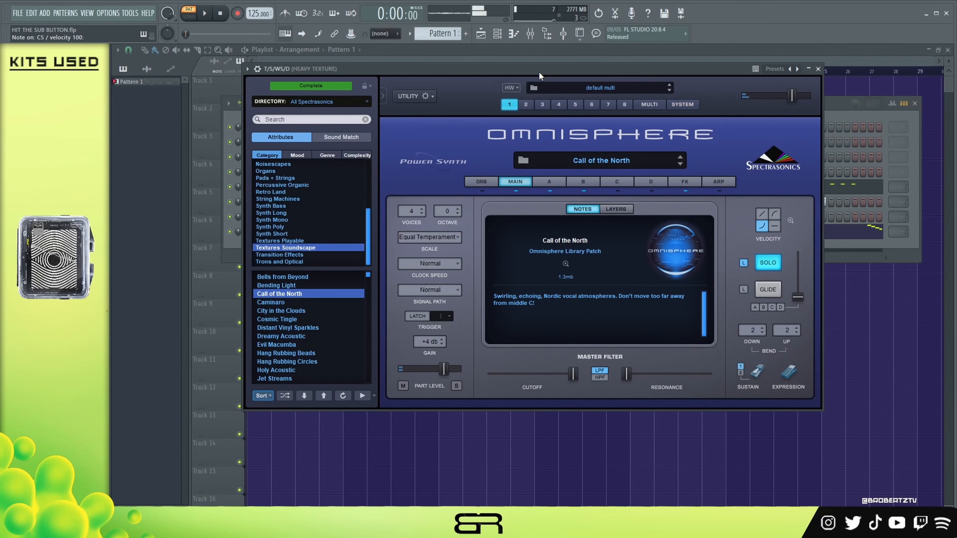
Step: Open the T/S/WS/D channel's piano roll and add a long A4 note from bar 1 to just before bar 3
key(F6)
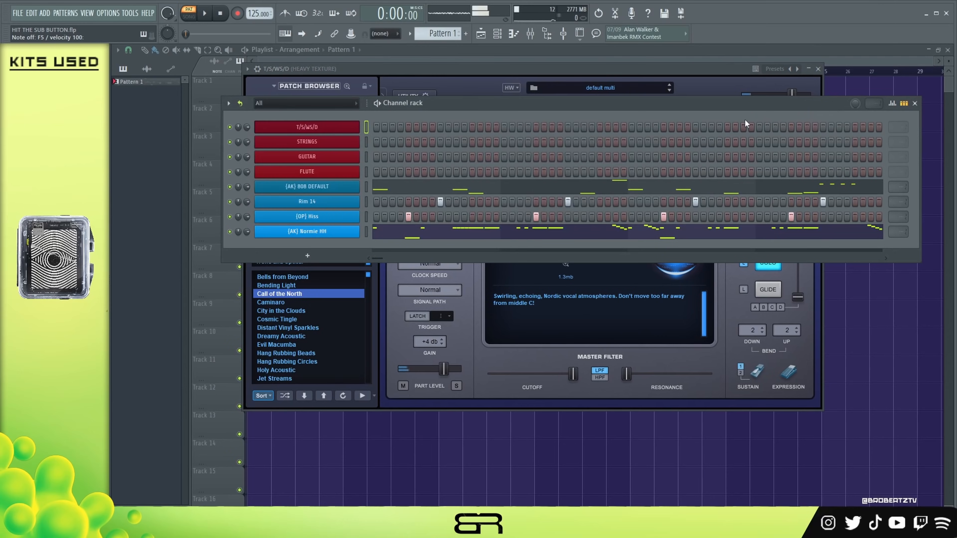
right_click(332, 126)
click(383, 124)
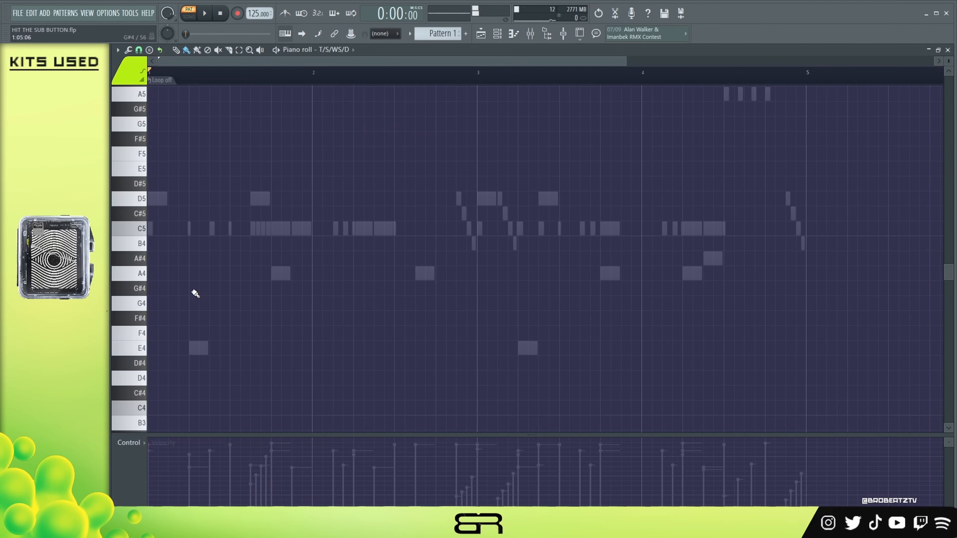
drag(164, 277, 249, 278)
right_click(233, 279)
click(166, 275)
drag(166, 277, 473, 301)
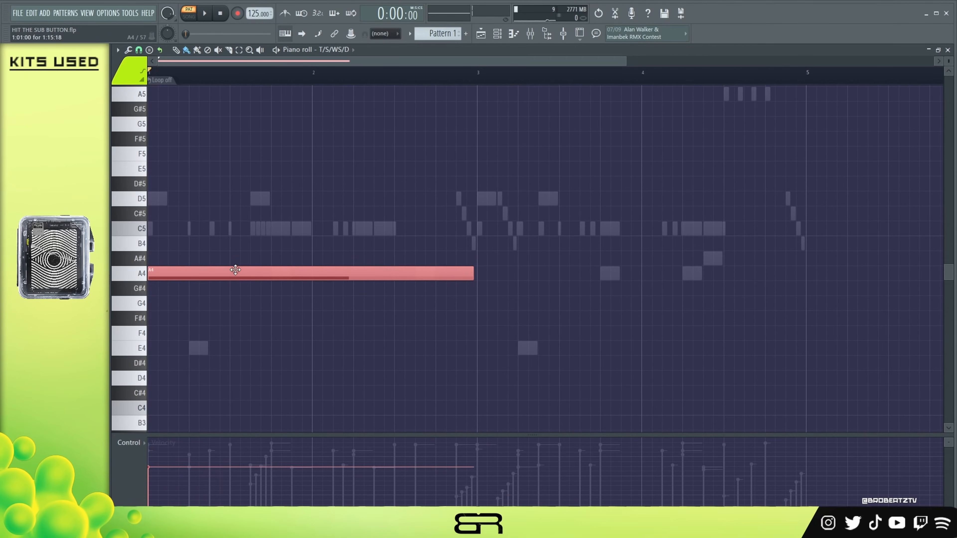
Step: Raise the long note to A5, copy it to bar 3 an octave down at A4, and play the pattern
key(ctrl+Up)
scroll(226, 234, up, 3)
drag(197, 187, 511, 209)
key(ctrl+Down)
key(space)
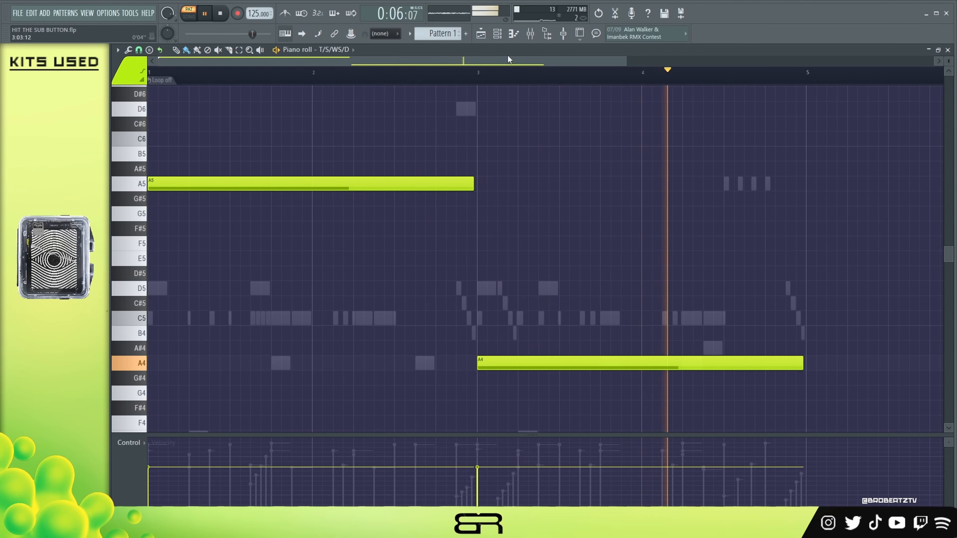
key(space)
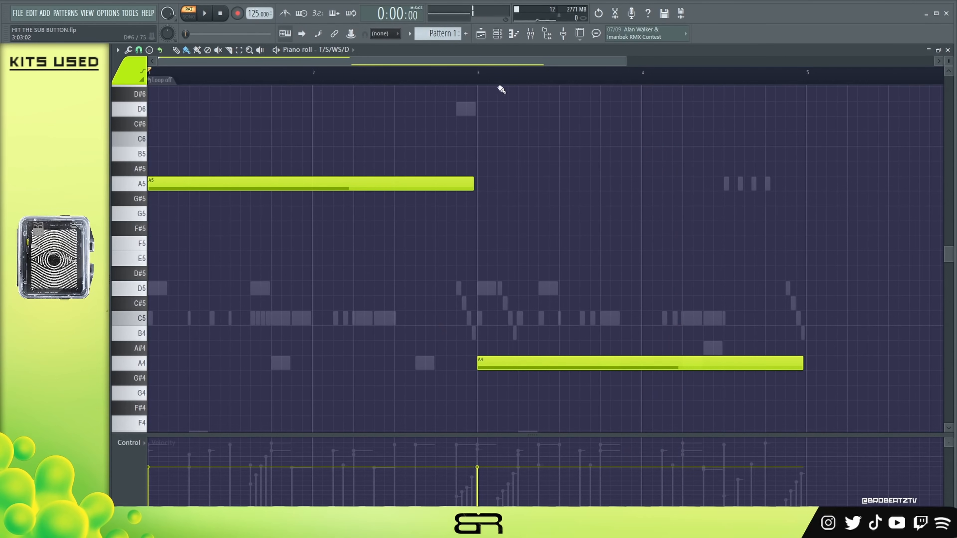
Step: Add the D Minor MIDI scale as a new channel and shorten all its notes to four bars
click(505, 35)
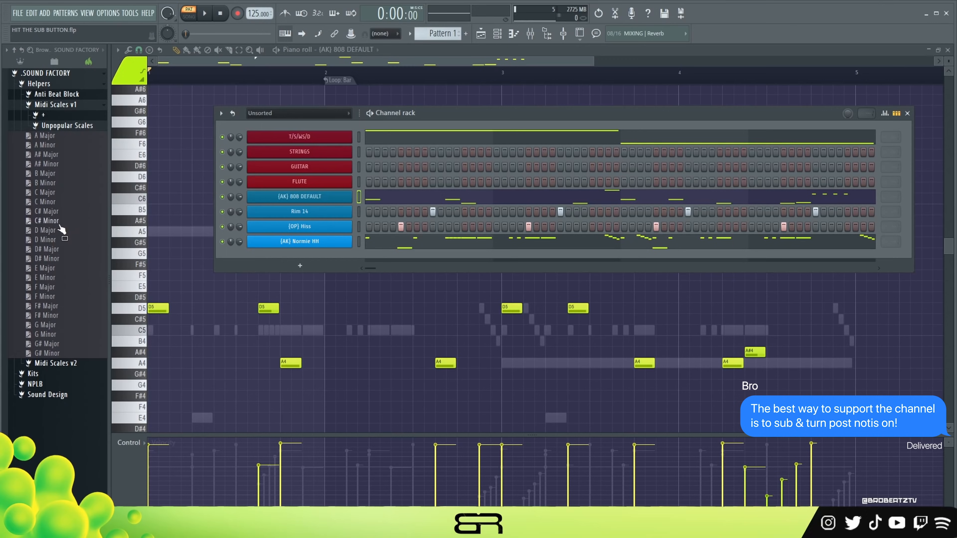
drag(46, 242, 281, 126)
click(444, 136)
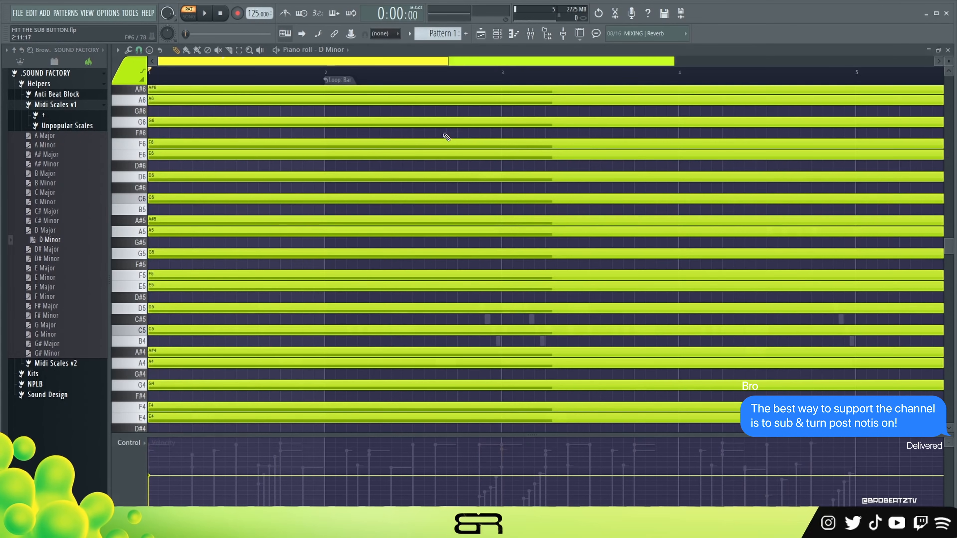
key(ctrl+a)
scroll(836, 104, down, 3)
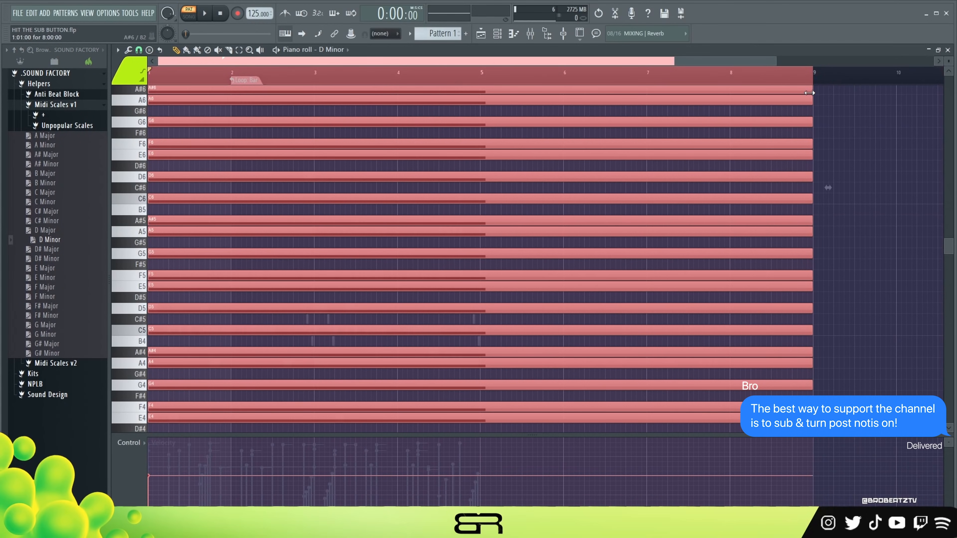
drag(810, 93, 497, 188)
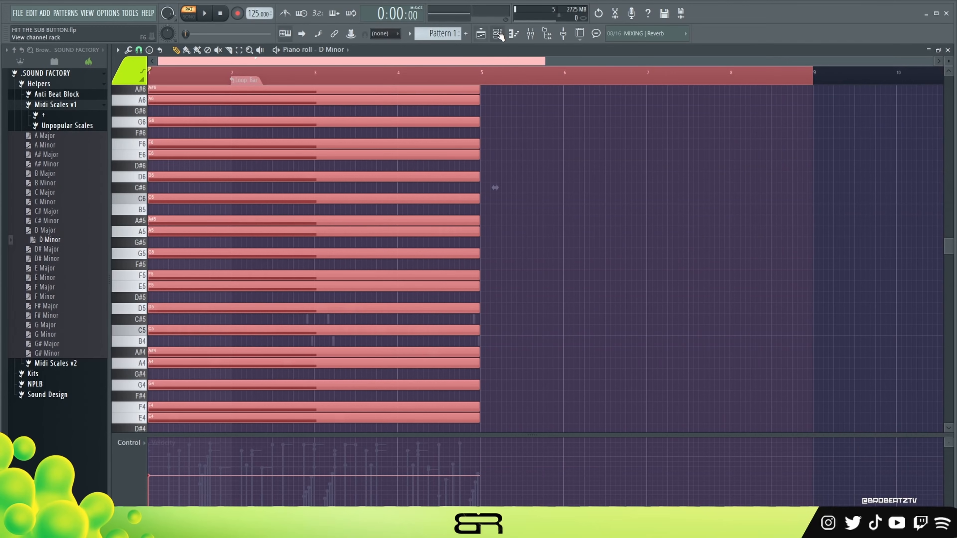
Step: Open the STRINGS channel's piano roll and frame its first four bars
click(497, 33)
click(318, 167)
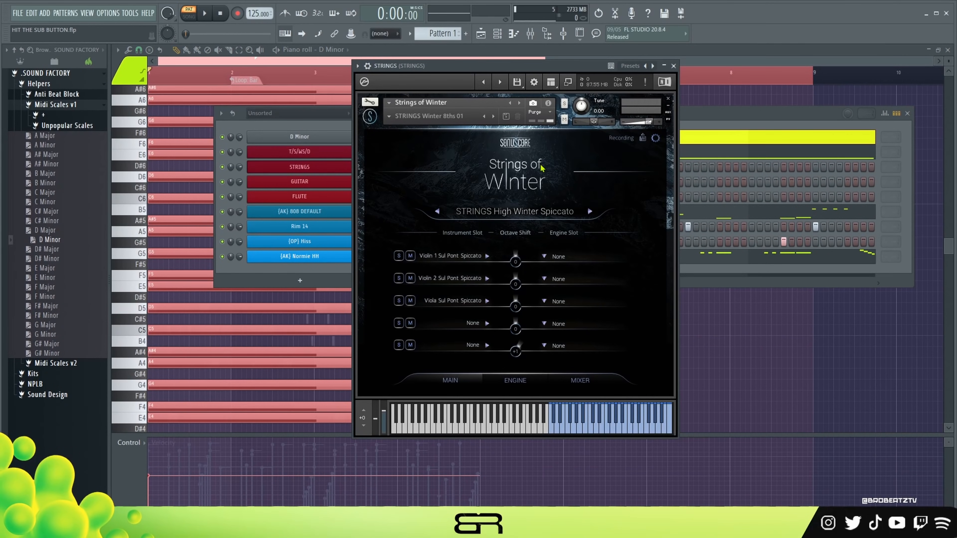
click(673, 65)
right_click(350, 166)
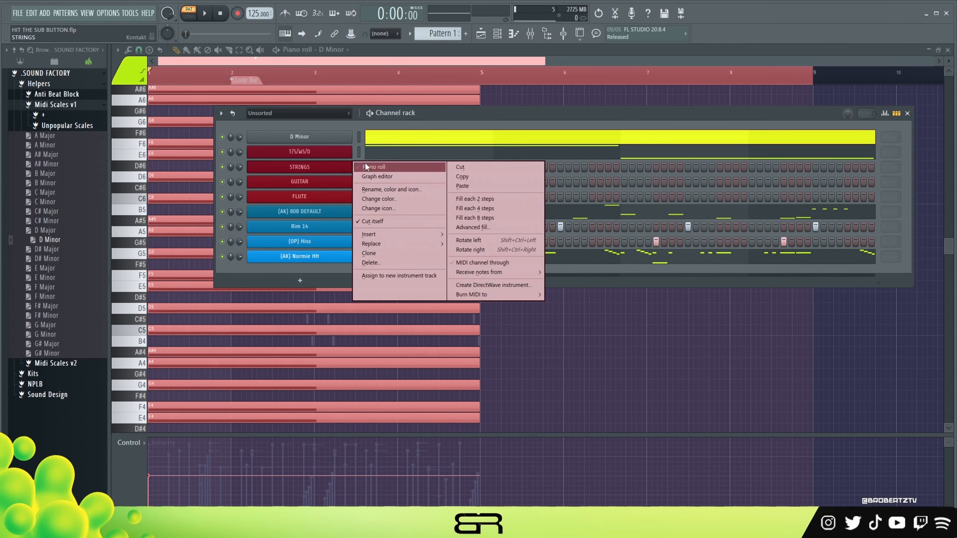
click(366, 163)
scroll(286, 77, up, 3)
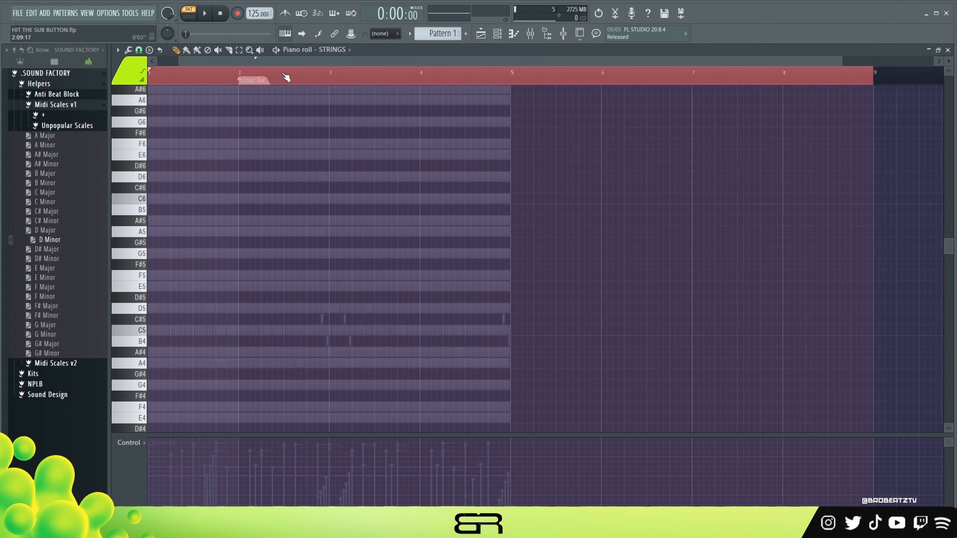
drag(328, 63, 279, 63)
scroll(174, 199, down, 2)
Step: Build a short chord of D5, A5 and D6 at the start of bar 1 and copy it to bar 2
click(173, 276)
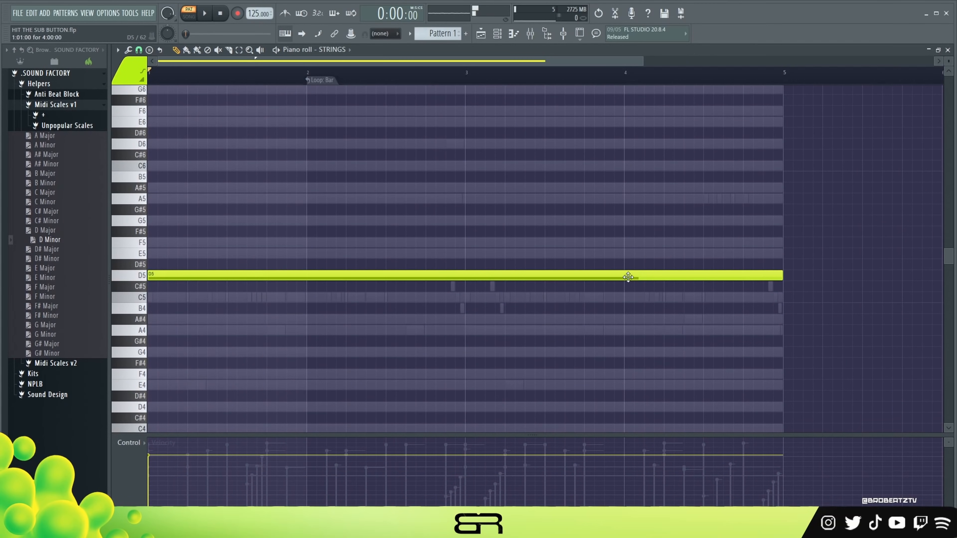
drag(779, 275, 147, 290)
mouse_move(149, 278)
mouse_down()
mouse_move(160, 275)
mouse_move(148, 279)
mouse_up()
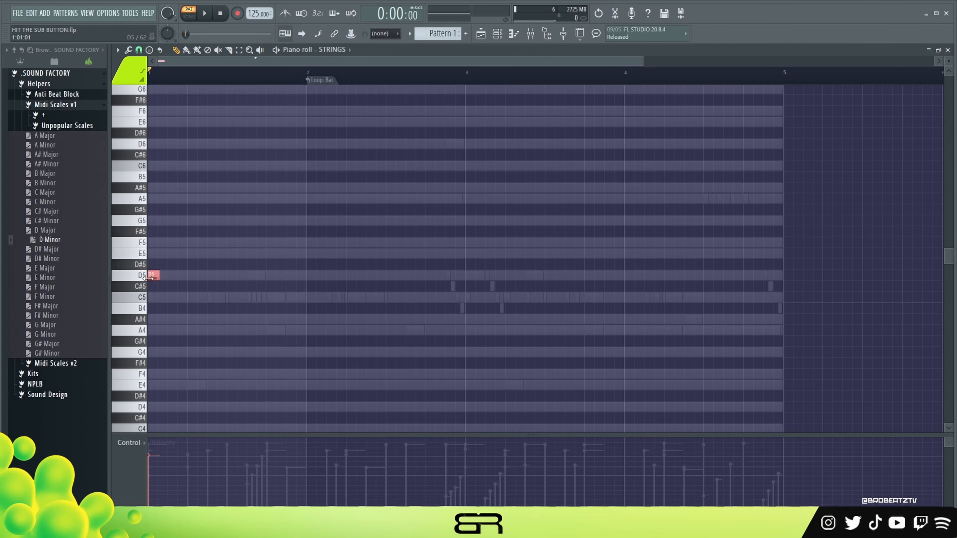
key(ctrl+Up)
shift+drag(153, 143, 306, 206)
key(ctrl+a)
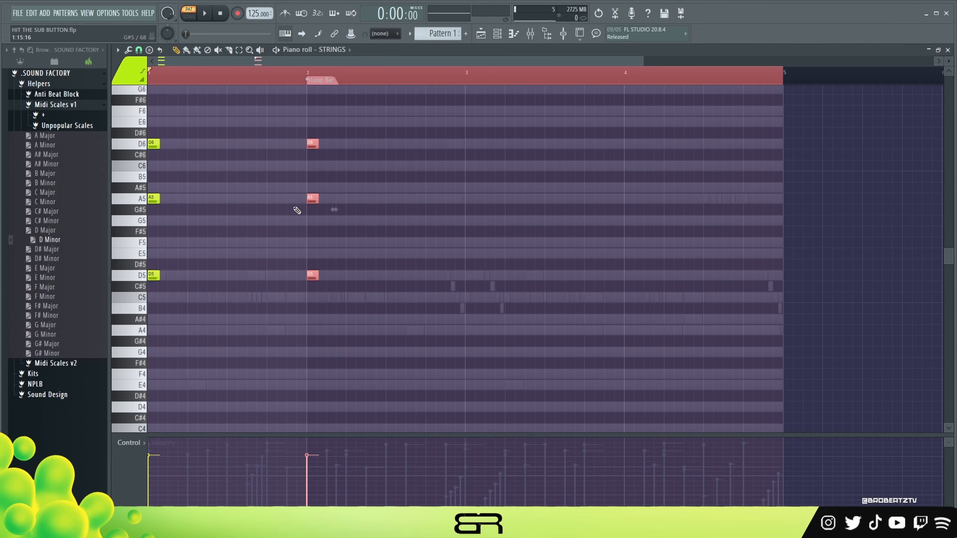
Step: Move bar 2's chord to half a beat before bar 3 with a lower velocity, and place a louder copy on bar 3
scroll(293, 72, up, 2)
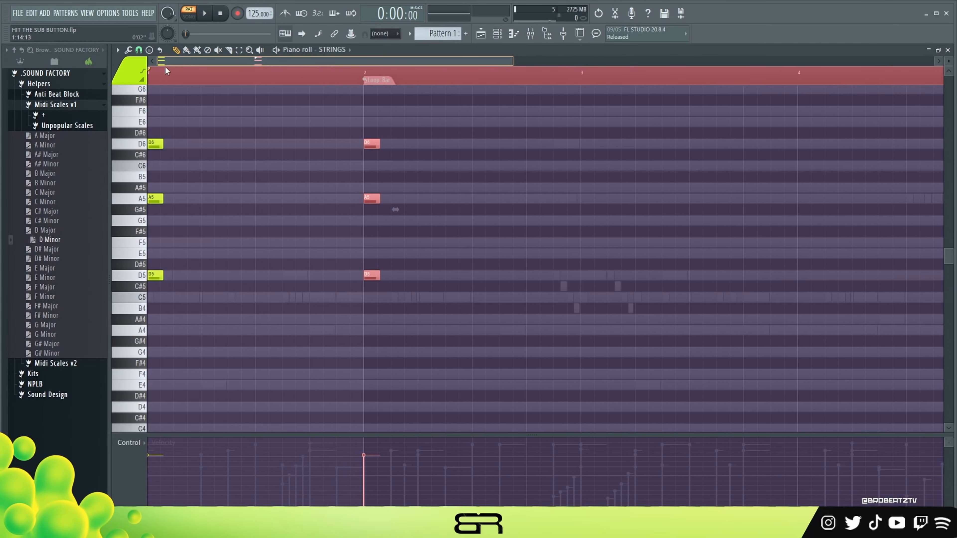
key(space)
key(space)
drag(373, 200, 560, 203)
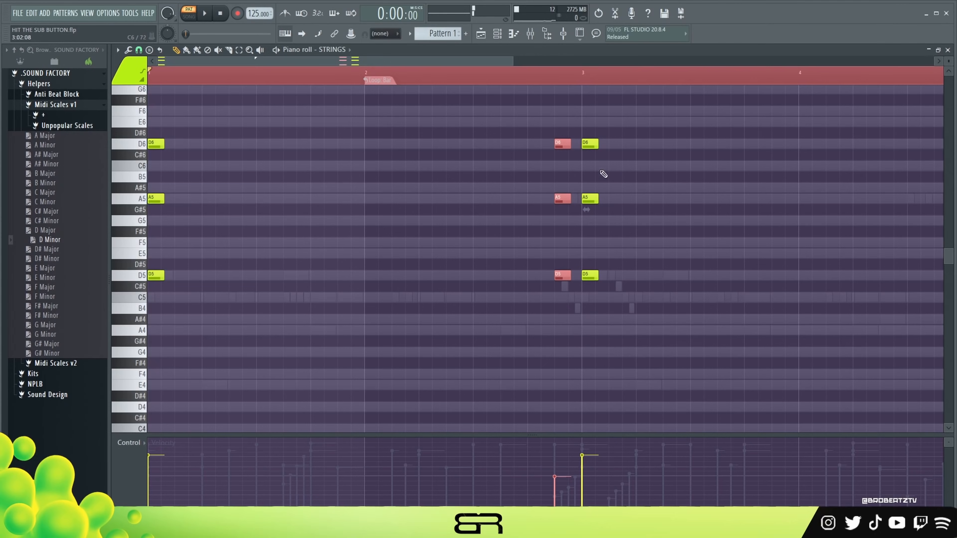
Step: Add short D5, E5, A5 chords on beat four of bar 1 and, softer, half a beat earlier, and play the pattern
click(637, 198)
scroll(181, 211, up, 3)
ctrl+drag(217, 137, 318, 152)
drag(317, 228, 317, 283)
click(353, 277)
ctrl+drag(357, 184, 297, 306)
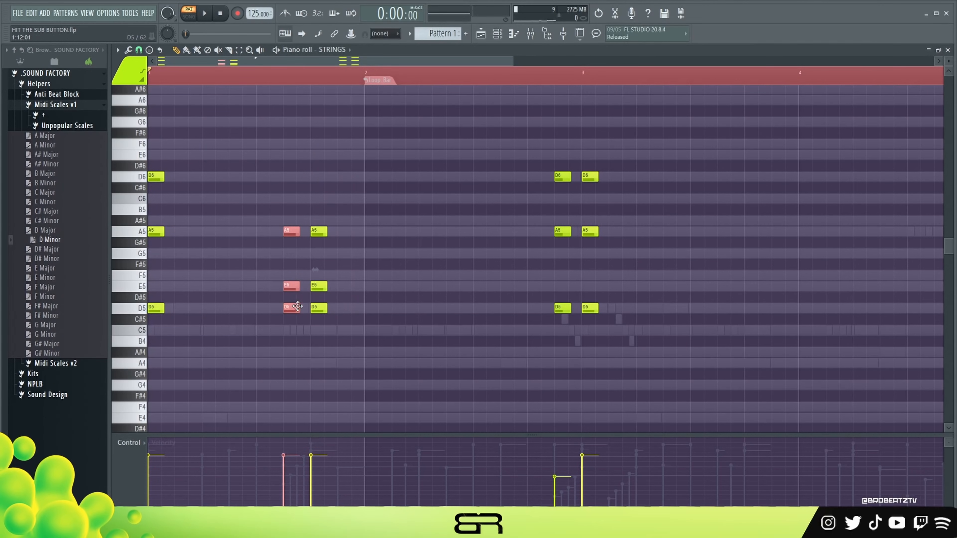
key(space)
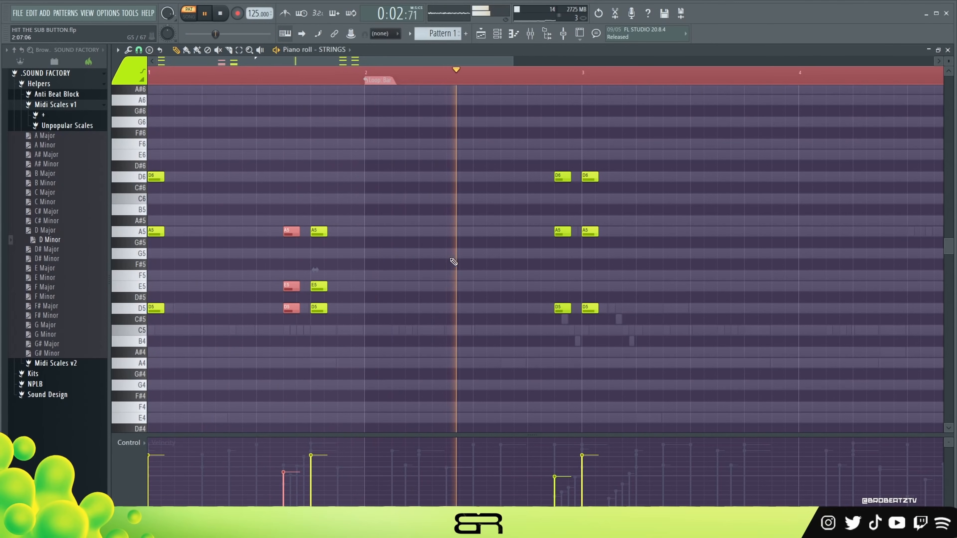
Step: Delete the chord on bar 3, duplicate all remaining string chords, and shift the copies back toward the start of bar 3
key(space)
ctrl+drag(647, 129, 592, 307)
key(Delete)
key(ctrl+a)
key(ctrl+b)
key(shift+Left)
key(shift+Left)
key(shift+Left)
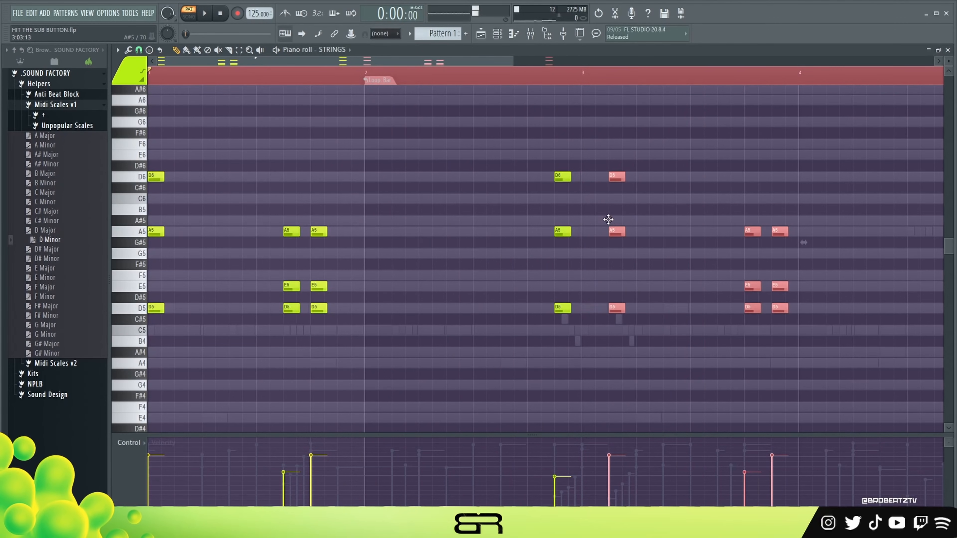
Step: Copy bar 1's first A5 note up an octave to A6, placed halfway between beats two and three
scroll(315, 260, up, 2)
ctrl+drag(275, 283, 336, 304)
ctrl+click(401, 334)
shift+drag(154, 298, 209, 297)
key(ctrl+Up)
ctrl+click(243, 283)
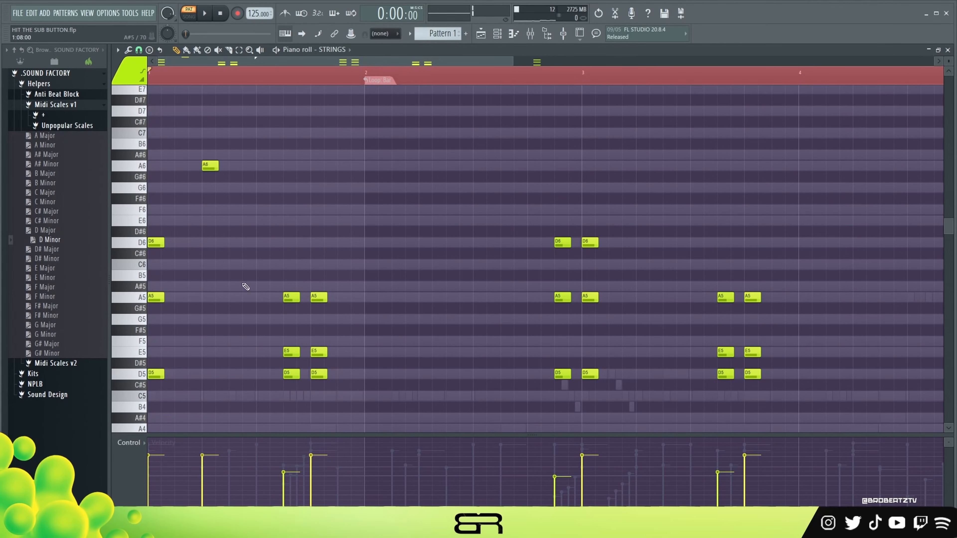
drag(214, 167, 241, 170)
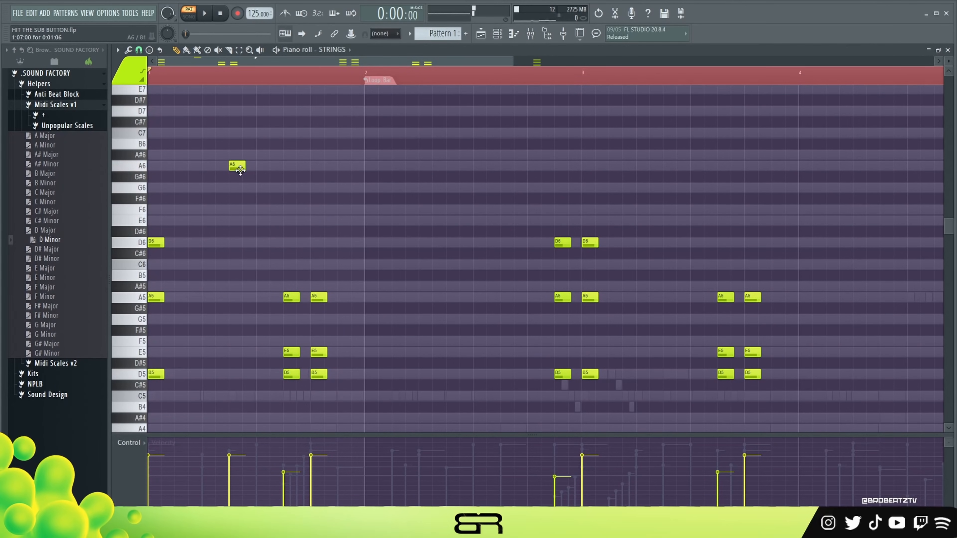
Step: Add an F6 and an E6 note in half-beat steps after bar 1's A6, and play the pattern
click(260, 210)
click(287, 221)
key(space)
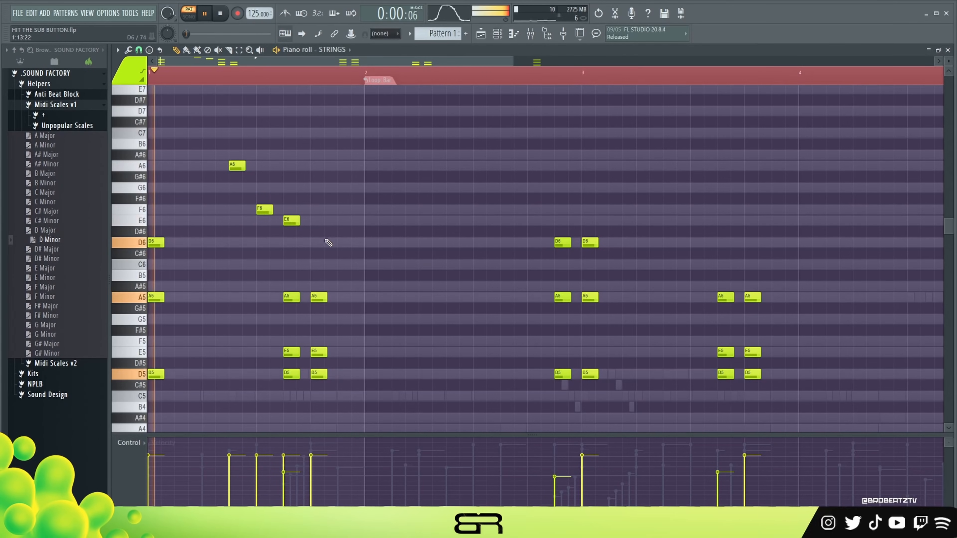
Step: Lower the velocity of bar 1's A6, F6, E6 run and copy the run into bar 3, starting on beat two
ctrl+drag(223, 153, 310, 238)
key(space)
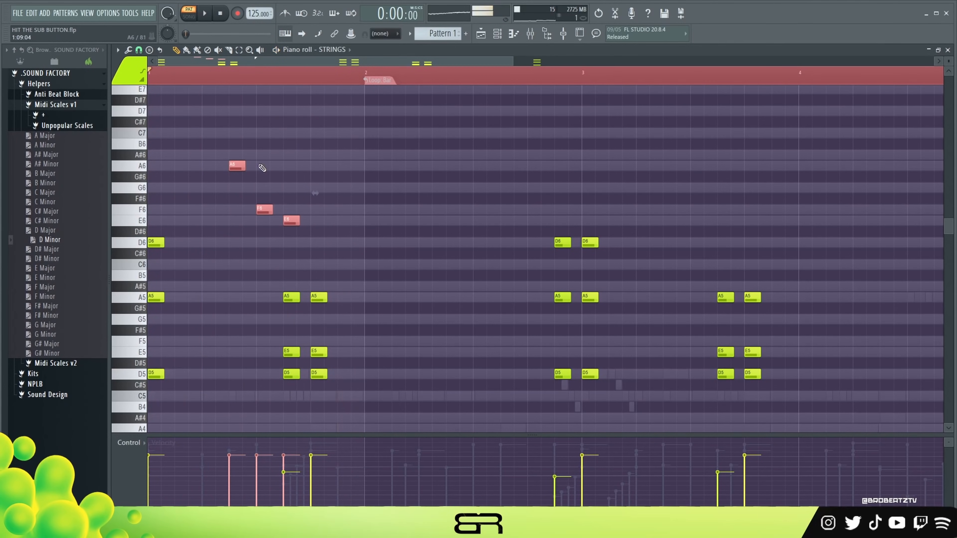
shift+drag(241, 169, 656, 168)
key(space)
ctrl+click(453, 209)
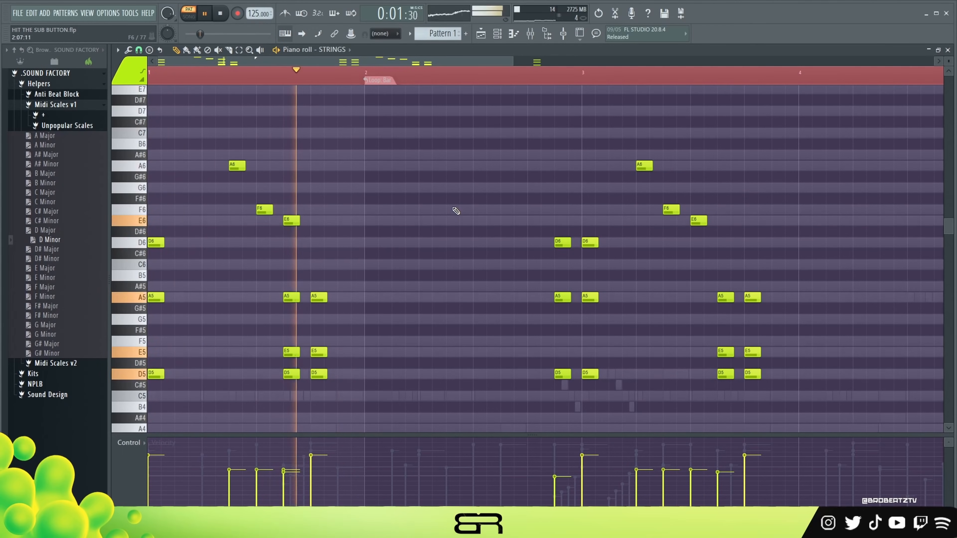
Step: Slightly raise the velocity of both A6, F6, E6 runs in bars 1 and 3
ctrl+drag(200, 138, 310, 232)
ctrl+shift+drag(616, 149, 722, 230)
alt+scroll(740, 248, up, 1)
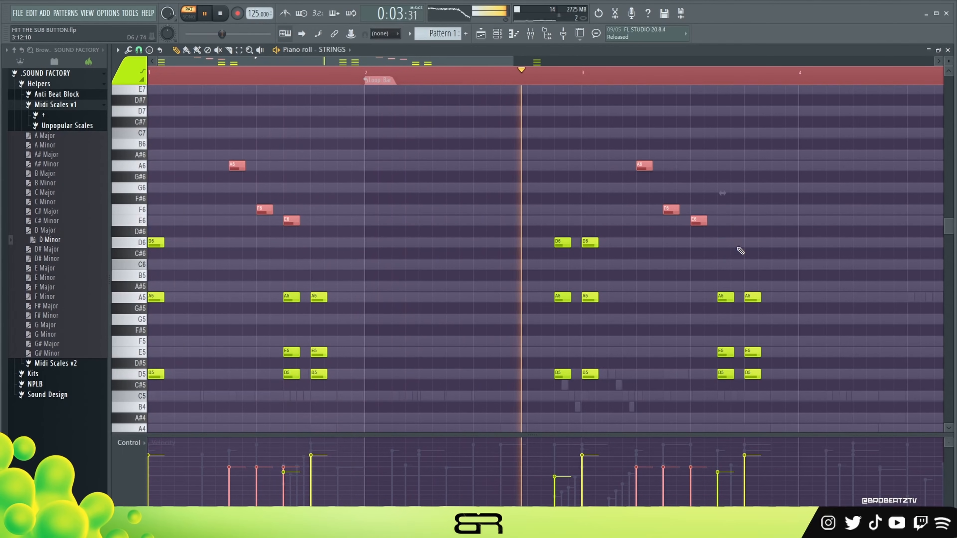
ctrl+click(653, 268)
right_click(432, 199)
key(space)
Step: Shift bar 3's A6, F6, E6 run half a beat later and play the string pattern
ctrl+drag(631, 150, 757, 244)
drag(645, 168, 672, 168)
key(space)
ctrl+click(587, 154)
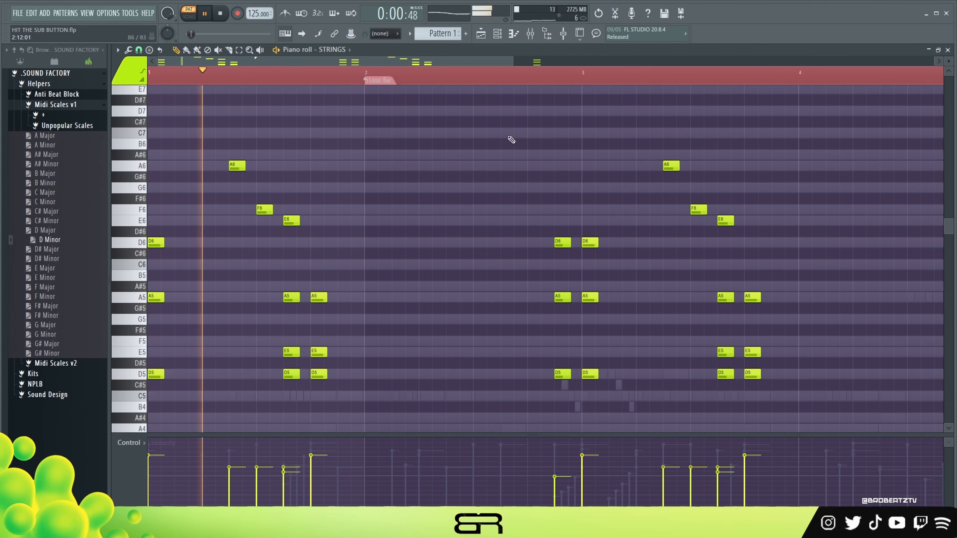
scroll(465, 80, down, 1)
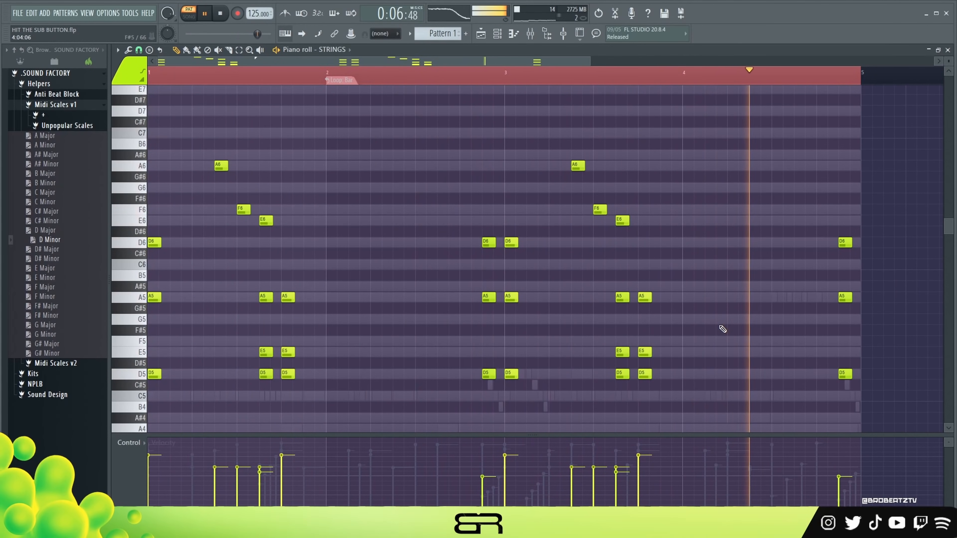
key(space)
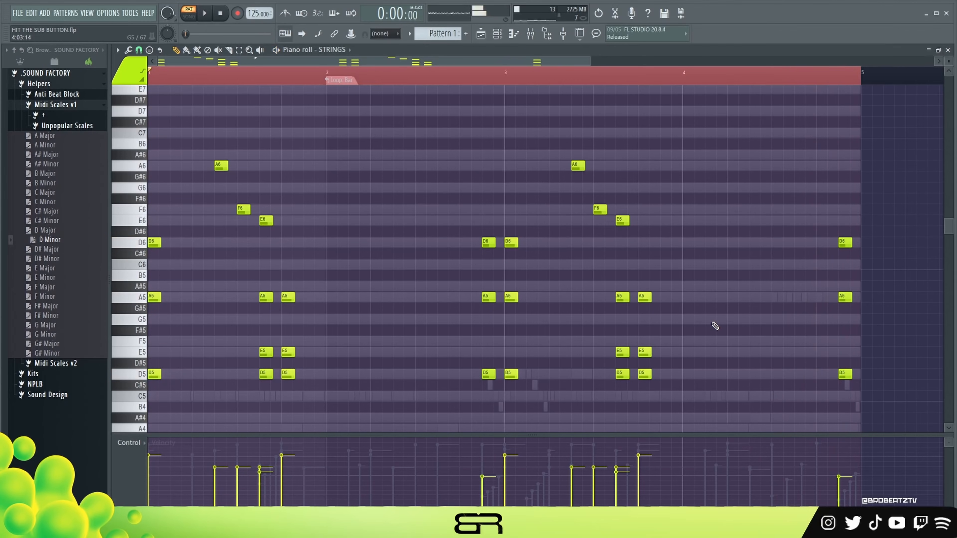
Step: Clear the time selection and open the GUITAR channel's piano roll
click(268, 78)
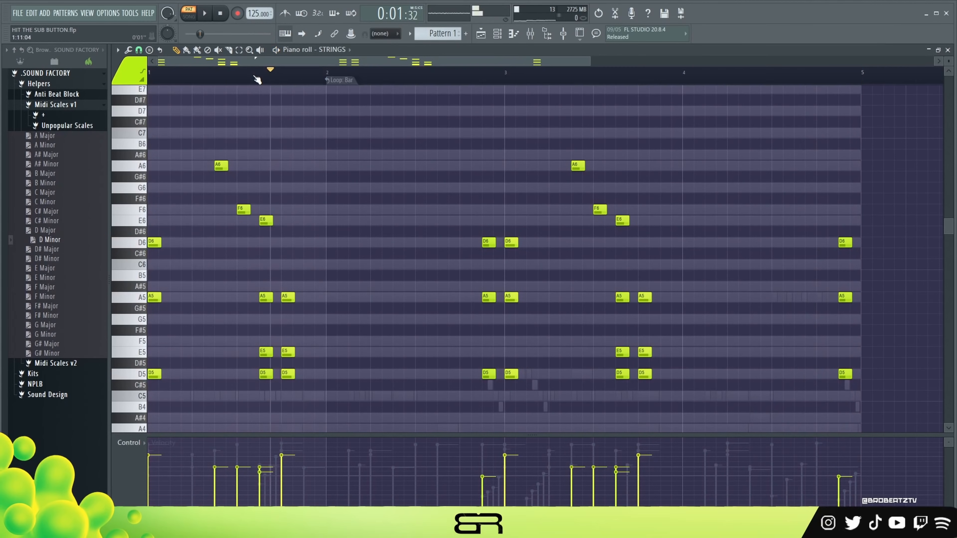
click(501, 37)
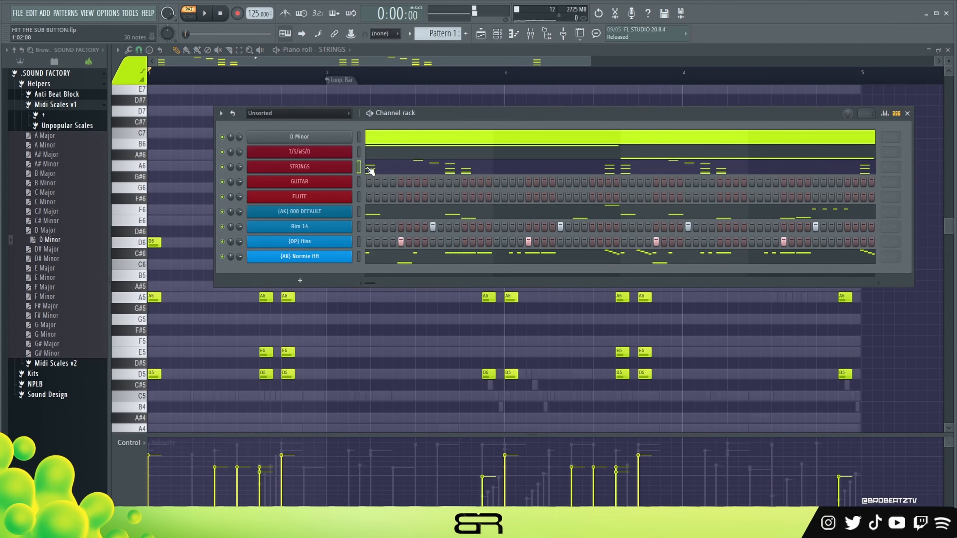
click(327, 186)
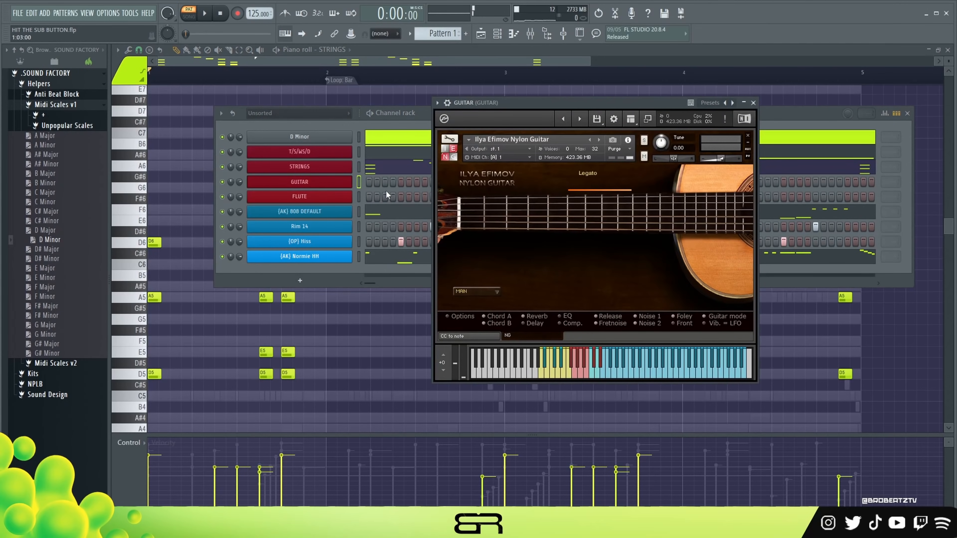
right_click(323, 184)
click(355, 184)
scroll(237, 221, down, 2)
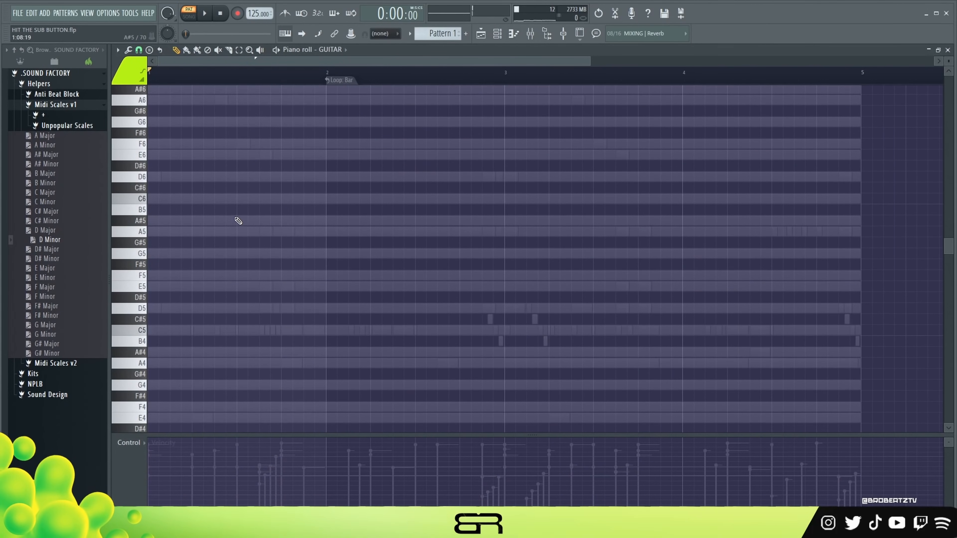
Step: Draw a D5 guitar note at the start of bar 1, about 3.3 beats long
click(948, 61)
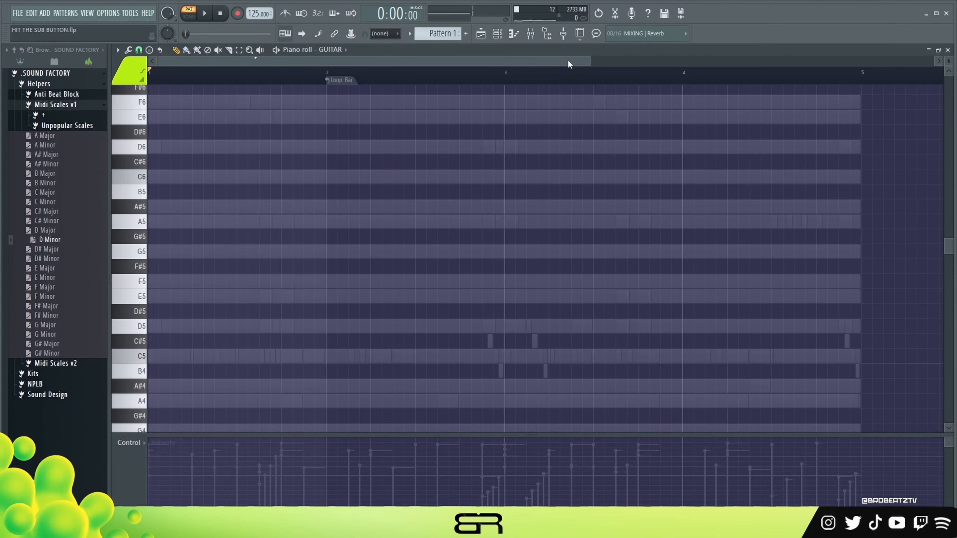
drag(590, 65, 548, 65)
click(176, 330)
drag(161, 331, 309, 331)
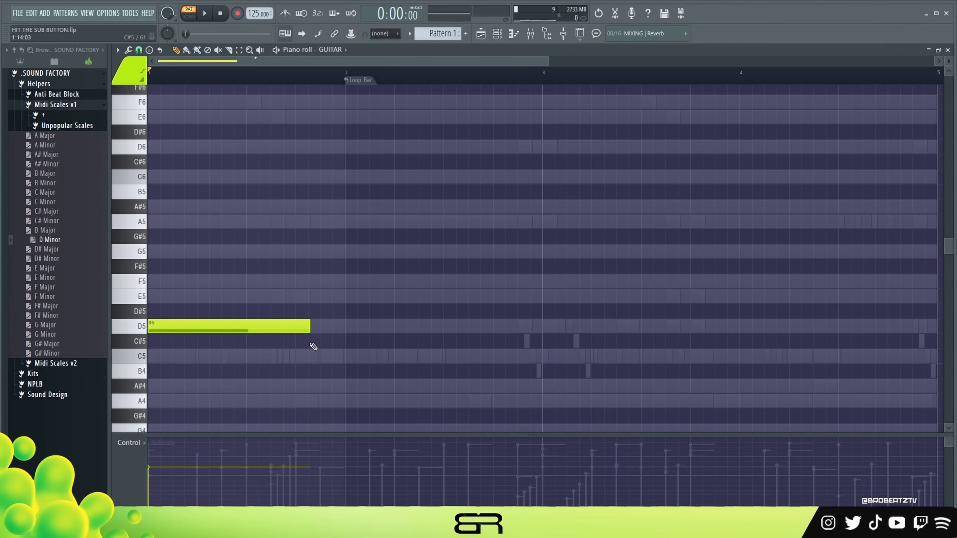
Step: Copy the D5 note as A5 on beat two, F5 on beat three and E5 at the start of bar 2
drag(225, 305, 162, 409)
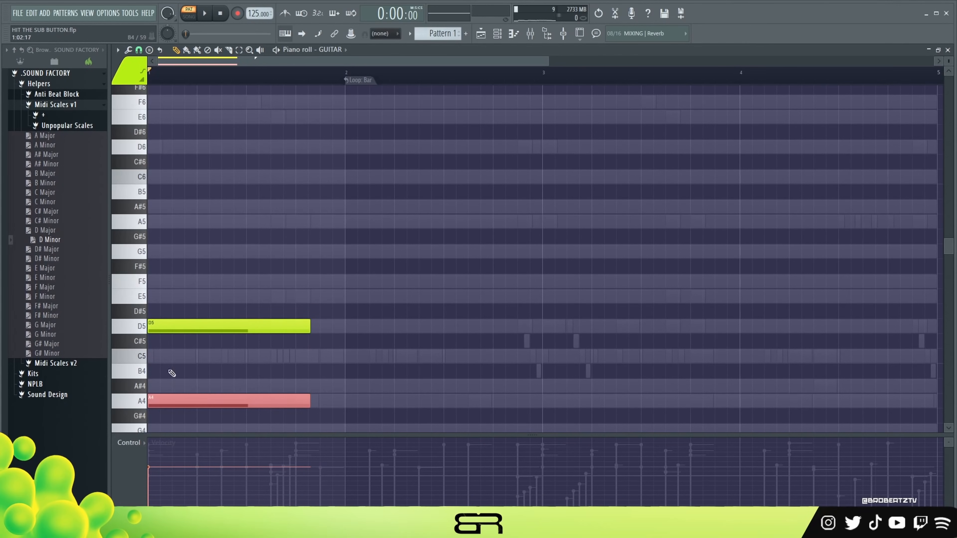
key(ctrl+Up)
drag(170, 222, 369, 300)
Step: Copy bar 2's E5 note up an octave to E6 and move the copy to beat four of bar 1
shift+click(381, 293)
key(ctrl+Up)
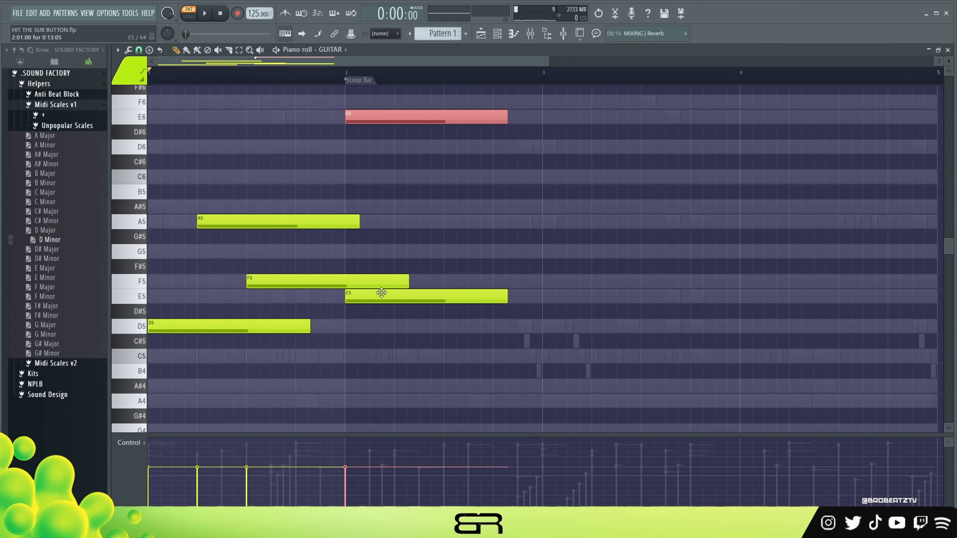
drag(384, 120, 331, 120)
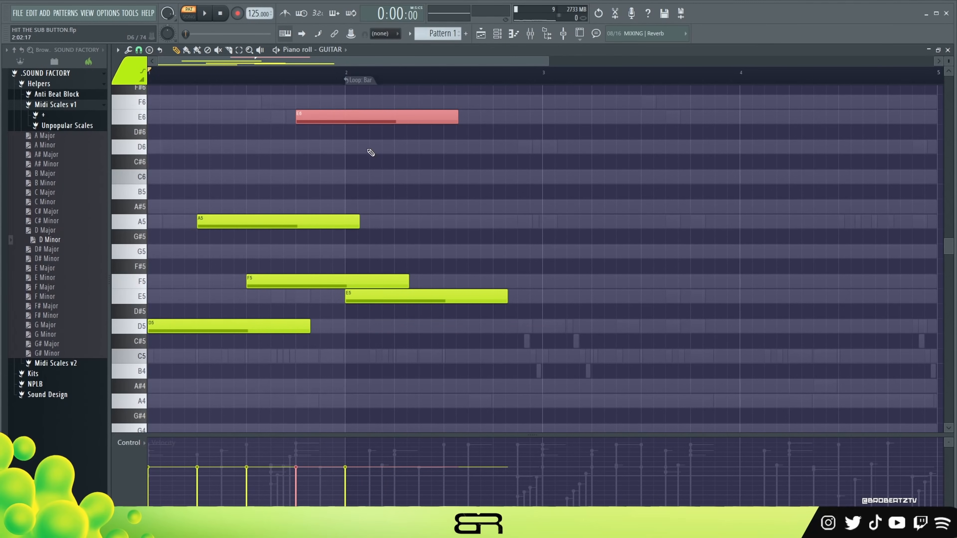
click(372, 157)
Step: Copy the A5 note down an octave to A4, placed on beat two of bar 2
drag(220, 222, 411, 218)
key(ctrl+Down)
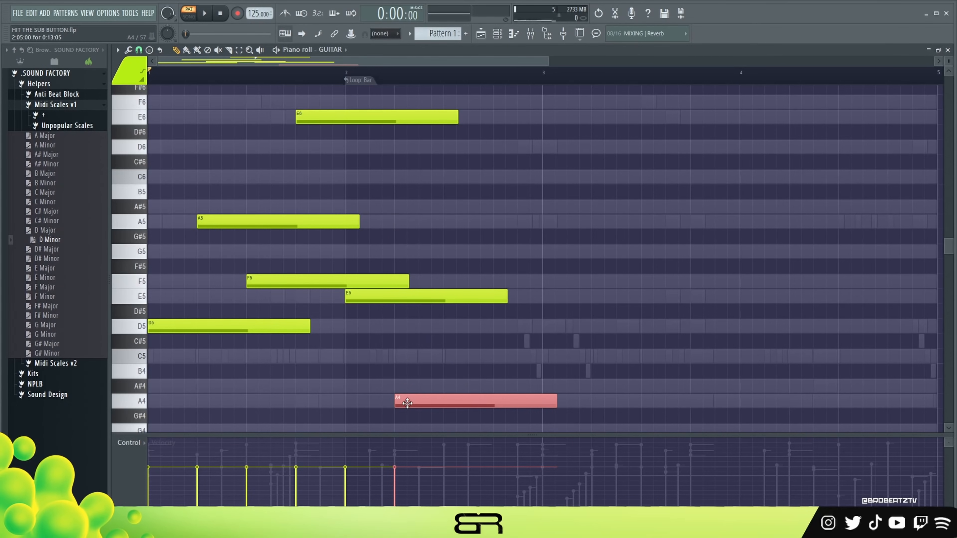
ctrl+click(277, 313)
Step: Copy the A4 note to C5, raise the copy an octave to C6, and move it to beat three of bar 2
drag(407, 401, 405, 353)
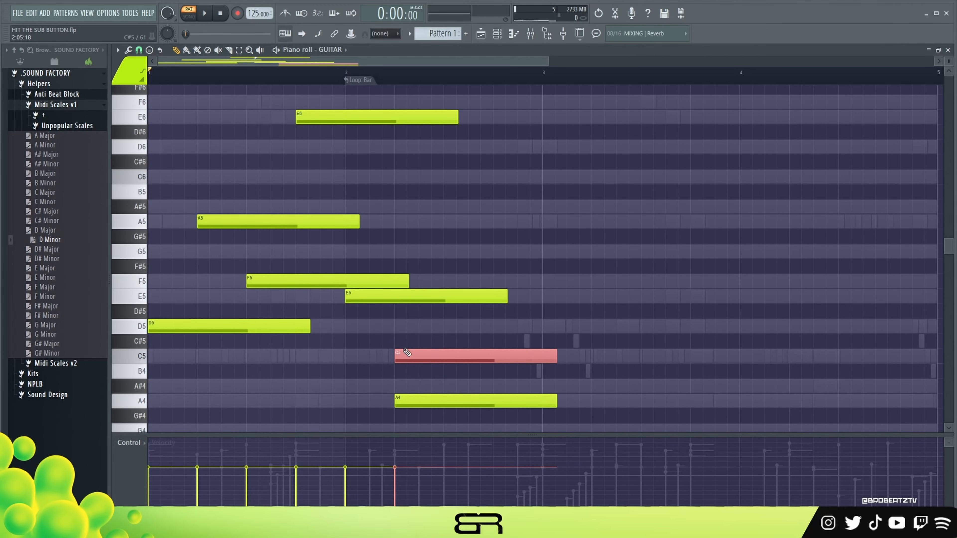
ctrl+shift+click(378, 298)
ctrl+shift+click(411, 401)
ctrl+click(404, 369)
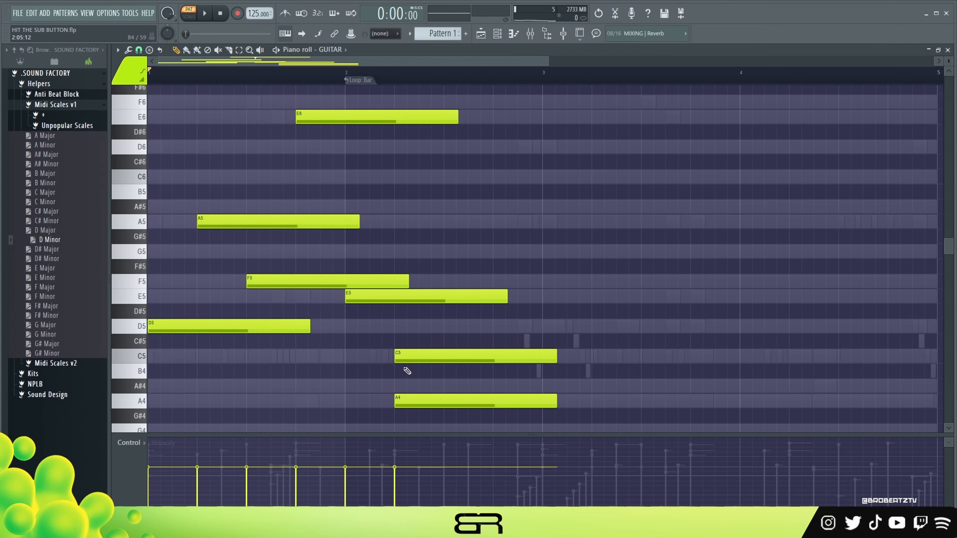
ctrl+click(437, 355)
key(ctrl+Up)
drag(401, 182, 451, 182)
Step: Copy the D5 note to beat four of bar 2, and shorten it and the C6 note to end at bar 3
drag(169, 326, 513, 349)
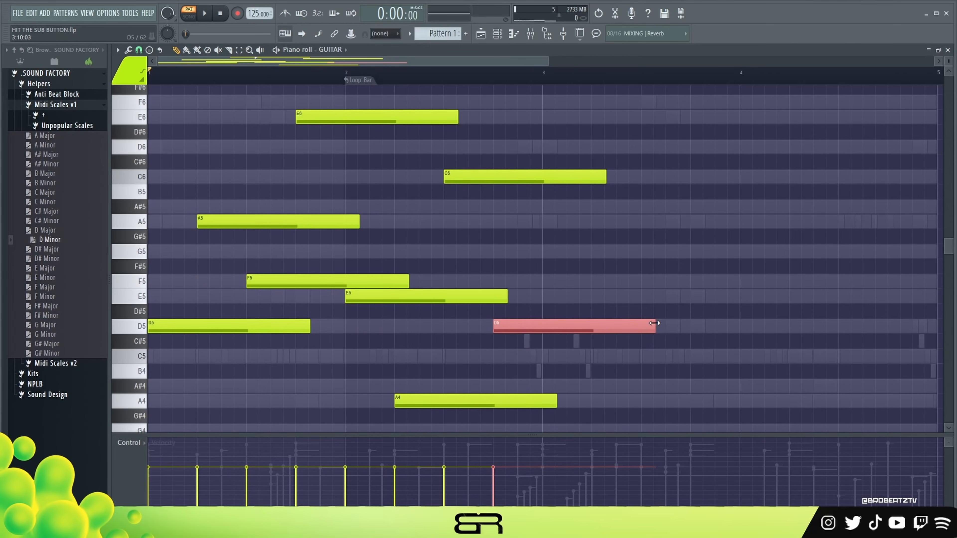
drag(654, 323, 542, 343)
mouse_move(284, 291)
mouse_down()
mouse_move(286, 326)
mouse_move(264, 324)
mouse_up()
ctrl+shift+click(362, 281)
ctrl+click(396, 325)
drag(472, 384, 554, 301)
ctrl+click(557, 312)
mouse_move(603, 180)
mouse_down()
mouse_move(511, 197)
mouse_move(543, 206)
mouse_up()
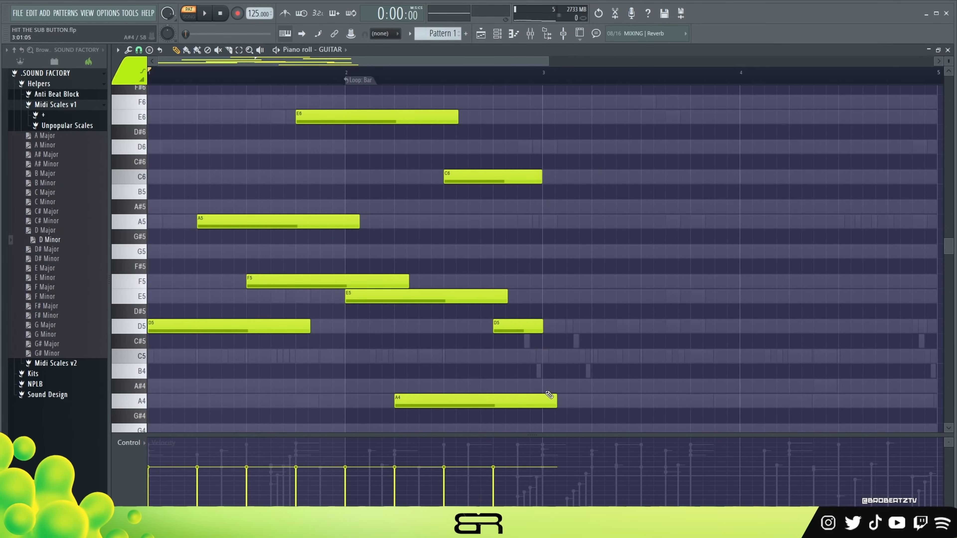
Step: Duplicate the two-bar guitar melody into bars 3 and 4, trim the final A4 to the end of bar 4, and play it
key(ctrl+a)
key(ctrl+b)
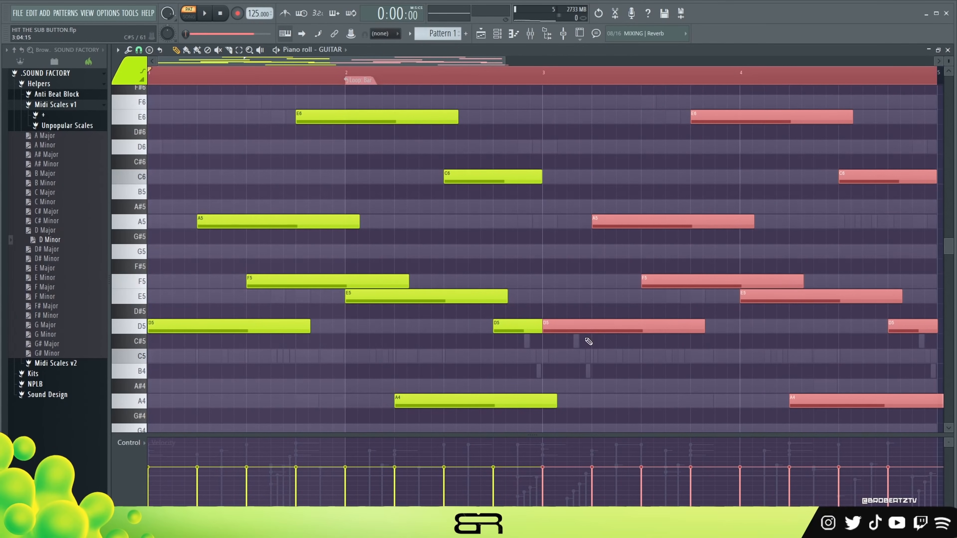
click(533, 323)
scroll(453, 76, down, 2)
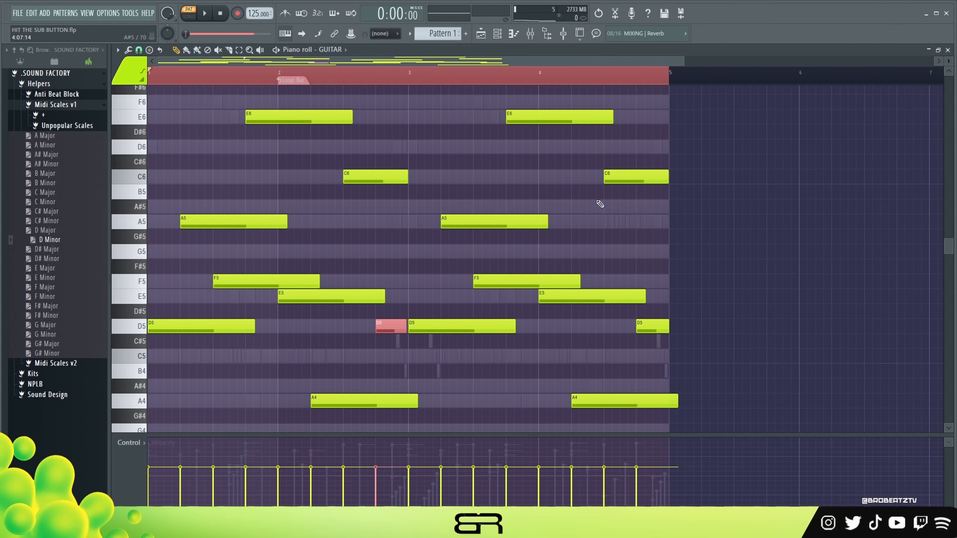
drag(677, 402, 667, 405)
key(space)
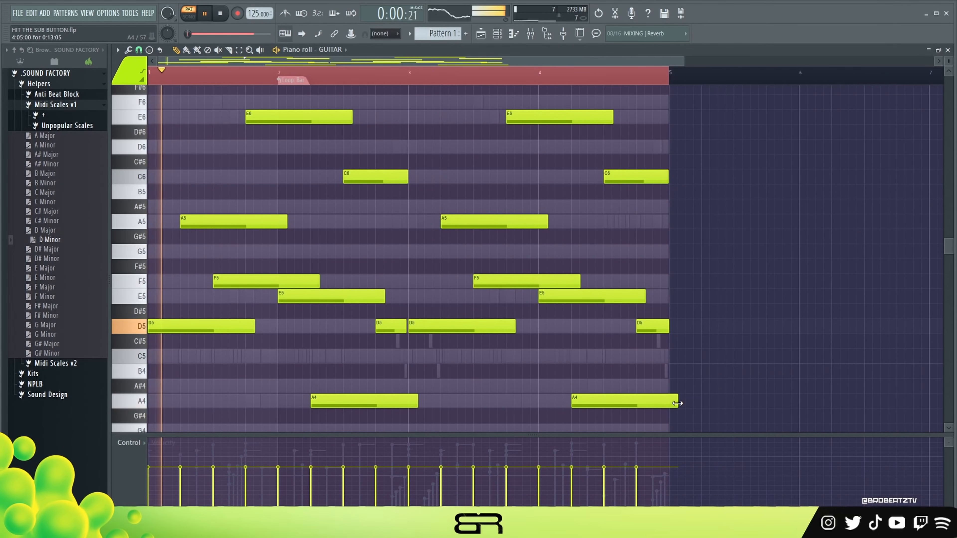
Step: Slightly raise the velocity of all guitar notes and add an F5 in bar 4, halfway between beats two and three
key(ctrl+a)
scroll(483, 281, up, 2)
ctrl+click(486, 160)
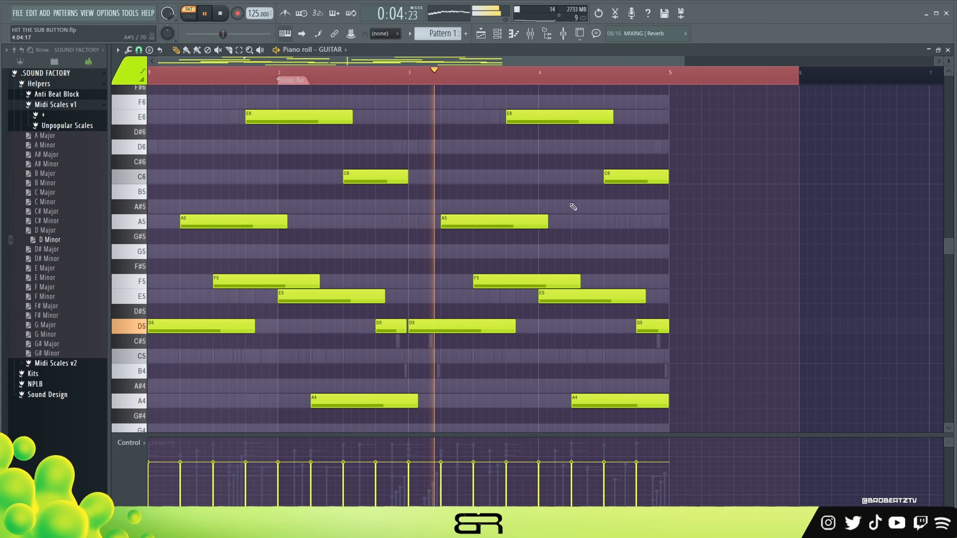
click(593, 282)
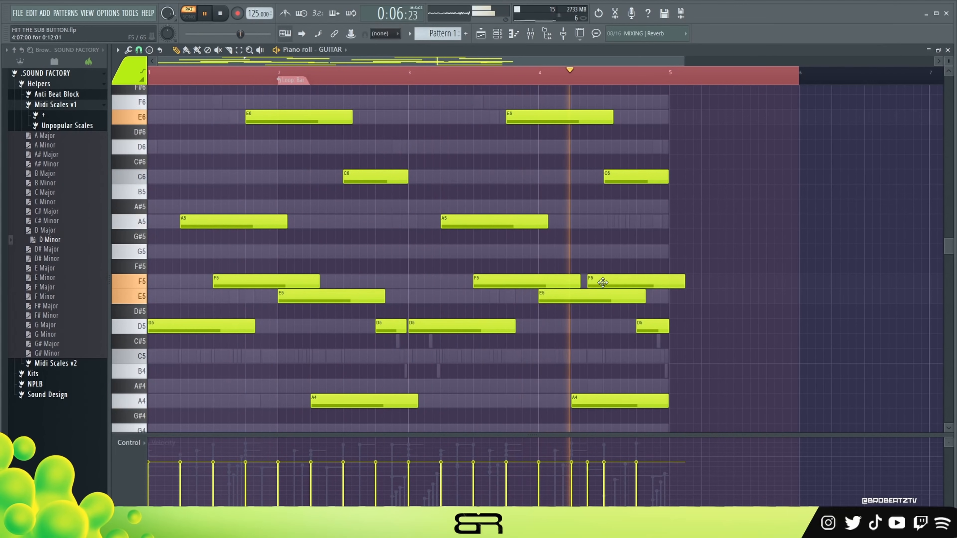
key(space)
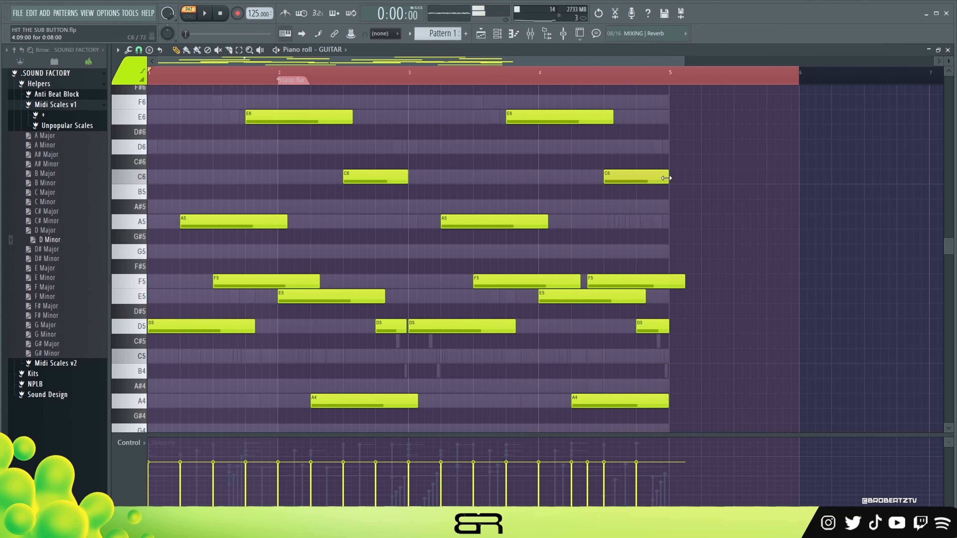
Step: Replace bar 4's long C6 with short C6 notes on steps 9, 10, 11 and 13, add a D6 on step 15, and play the pattern
drag(668, 178, 608, 188)
click(623, 177)
click(615, 180)
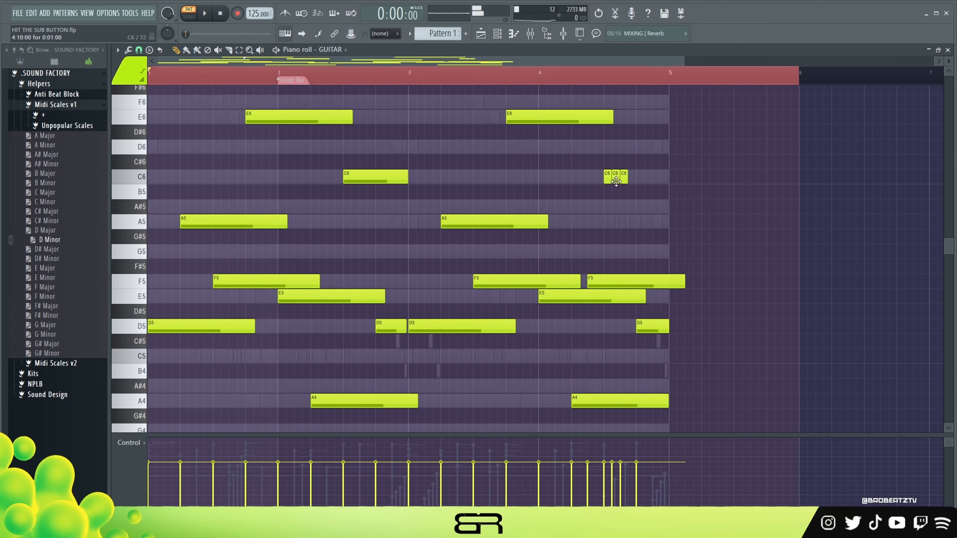
click(640, 177)
click(656, 147)
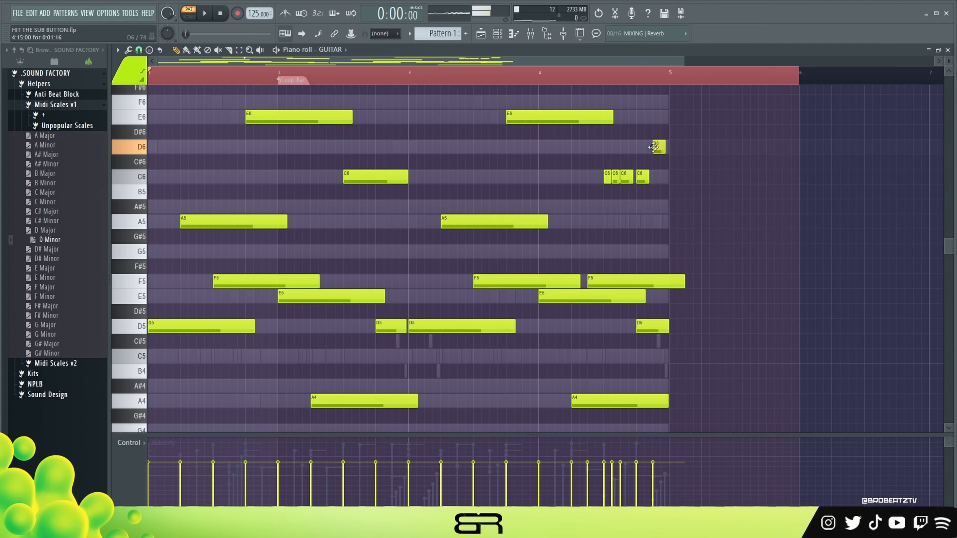
key(space)
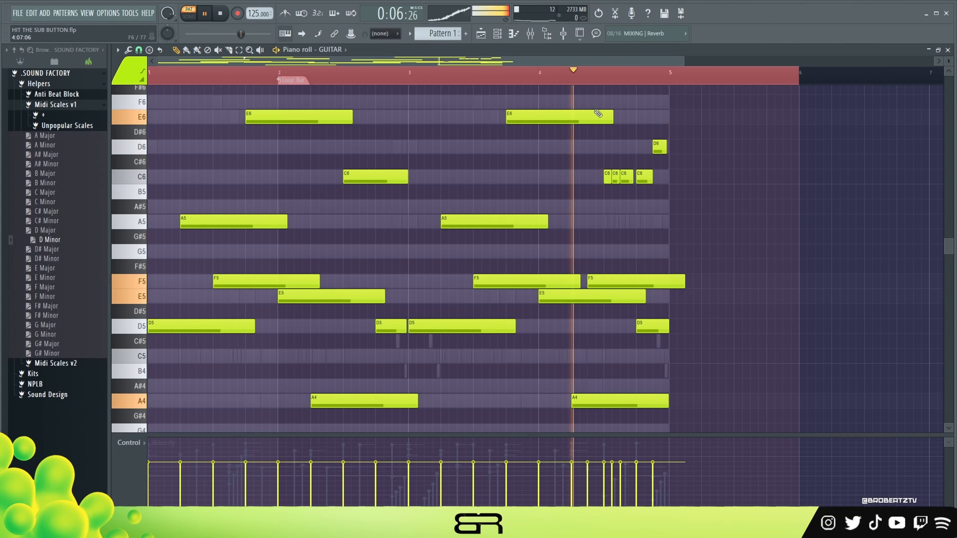
key(space)
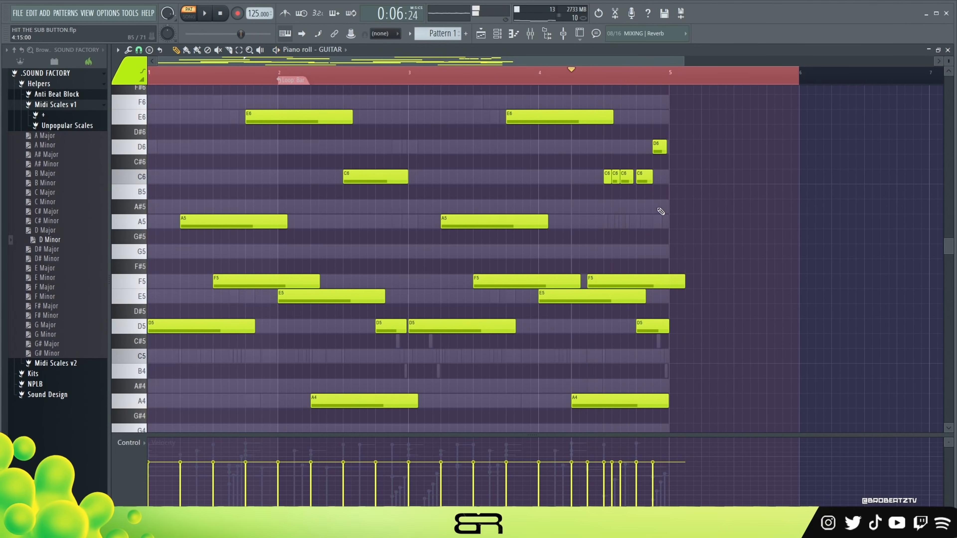
Step: Trim bar 4's last F5 note to the end of the bar and play the guitar melody from bar 3
drag(684, 286, 670, 286)
click(411, 80)
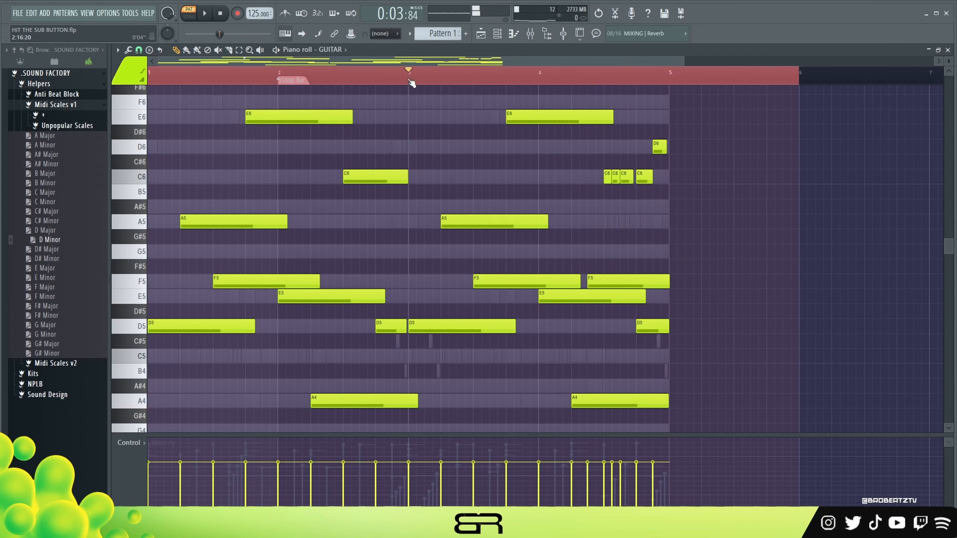
key(space)
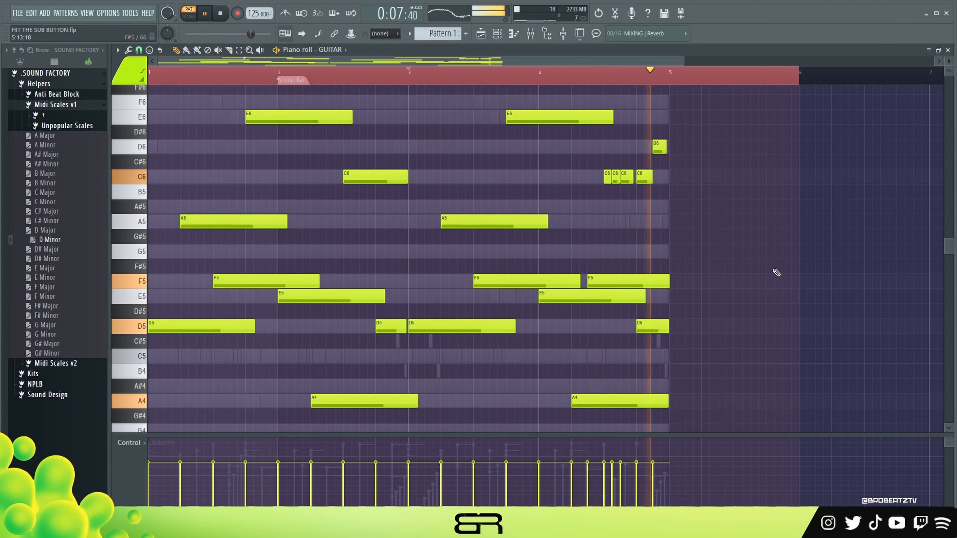
key(space)
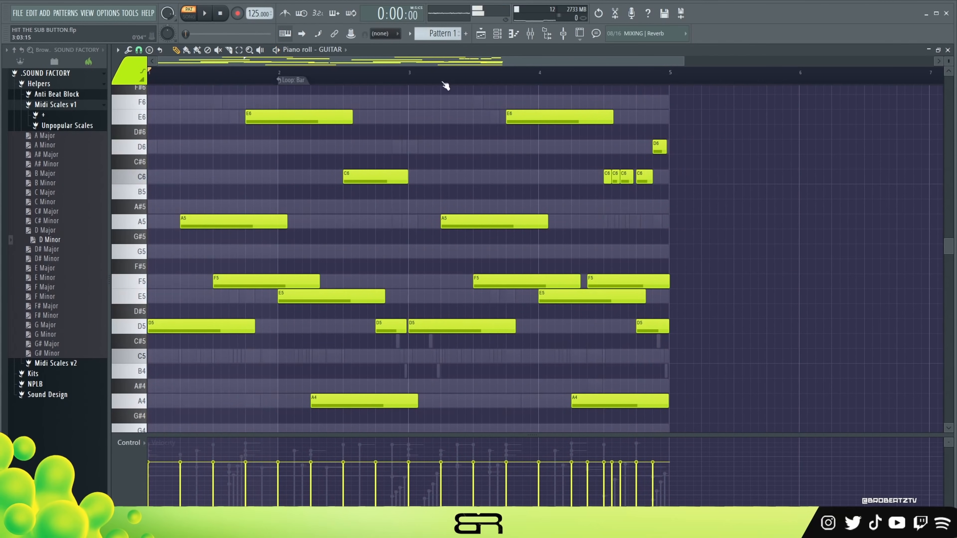
Step: Close the flute's Alto Recorder window and set its empty piano roll to snap to 1/3 beat
click(504, 35)
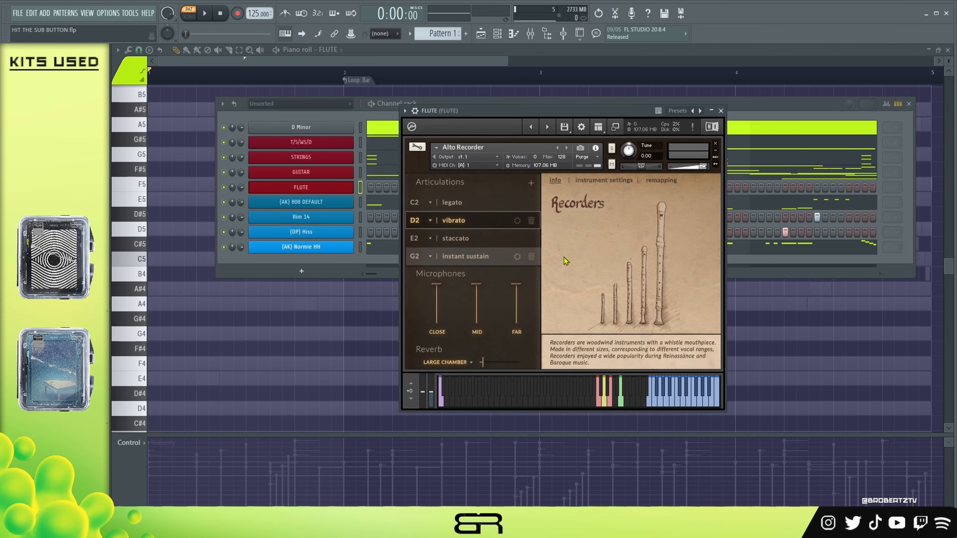
click(721, 110)
click(144, 53)
click(139, 166)
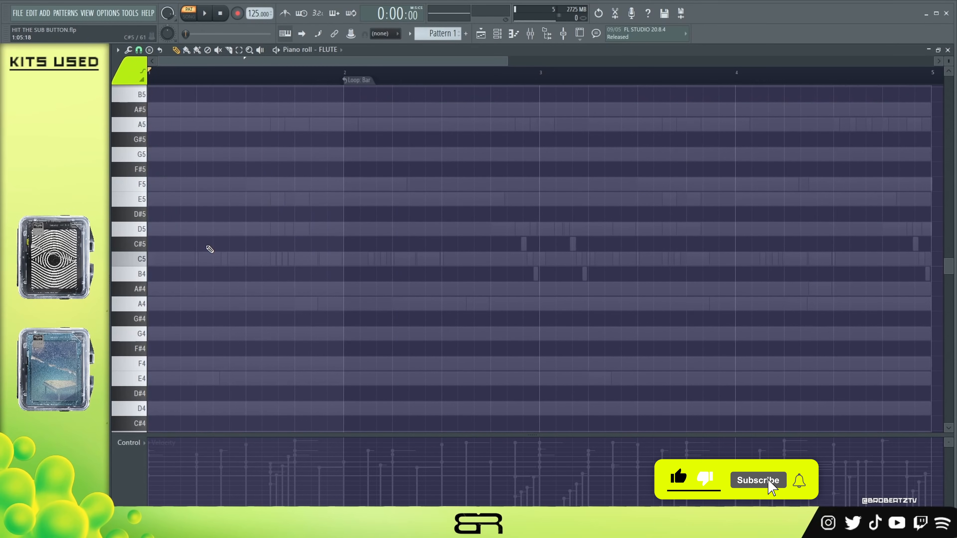
scroll(208, 249, down, 1)
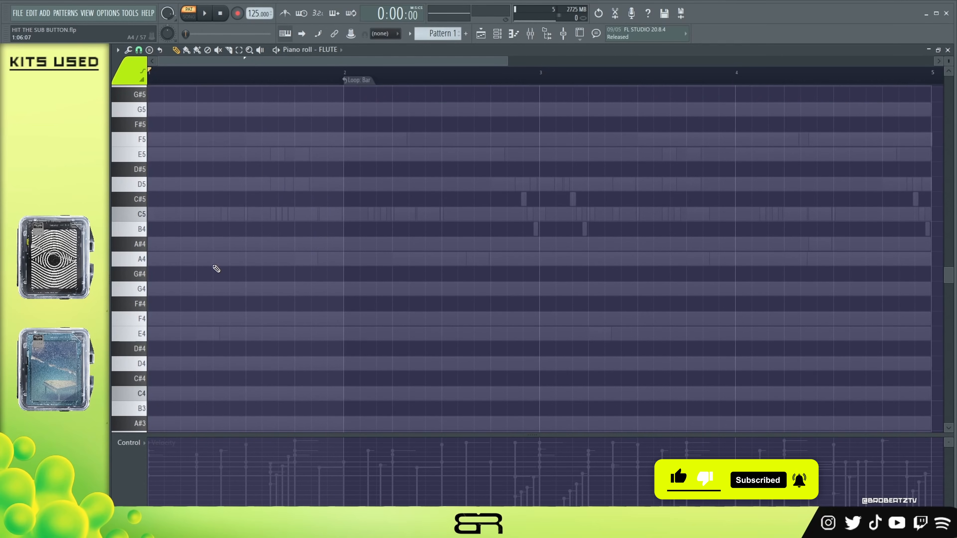
scroll(210, 275, up, 4)
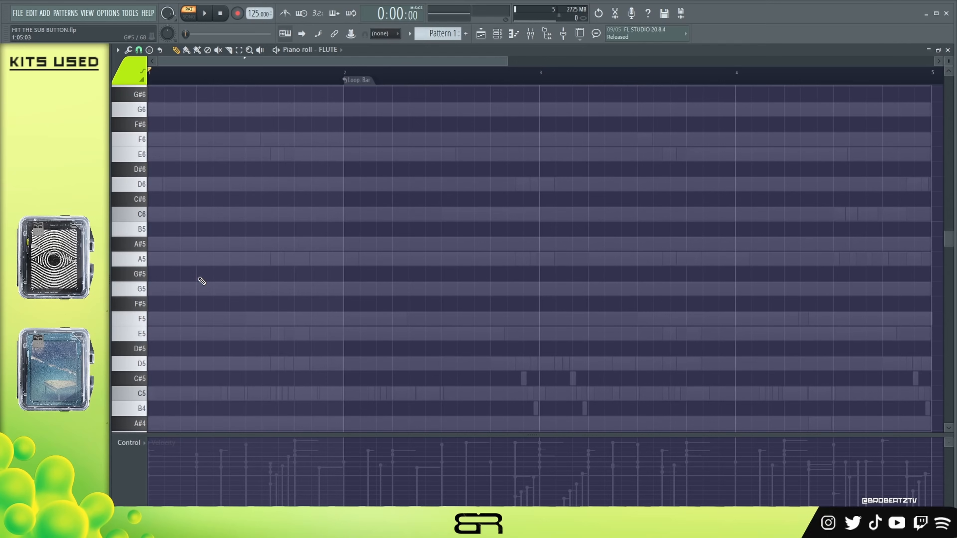
scroll(173, 258, up, 3)
Step: Keep the 1/3-beat snap and start bar 1 with descending A#6, A6 and F6 notes plus a lengthened D6 on beat two
click(165, 200)
right_click(194, 203)
click(167, 201)
drag(266, 201, 163, 208)
click(139, 50)
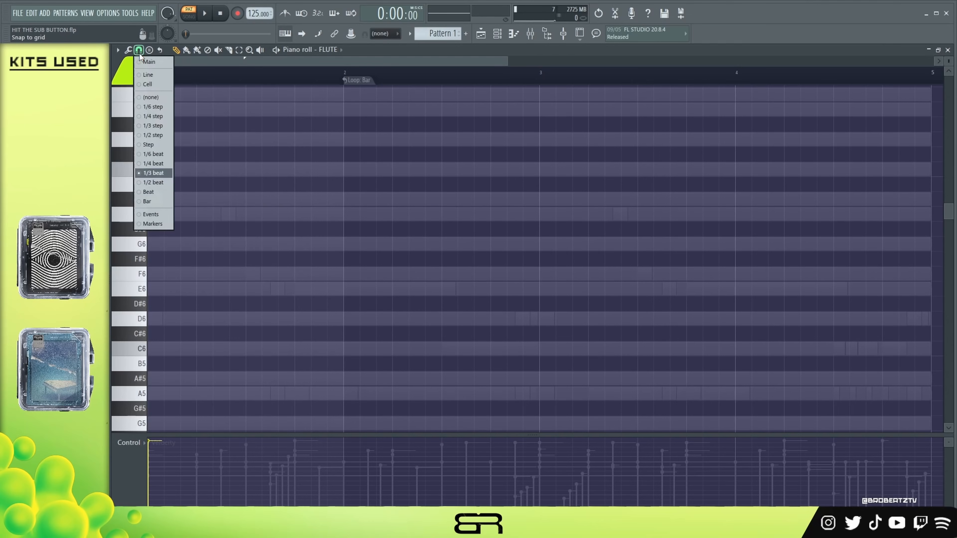
click(173, 174)
click(169, 217)
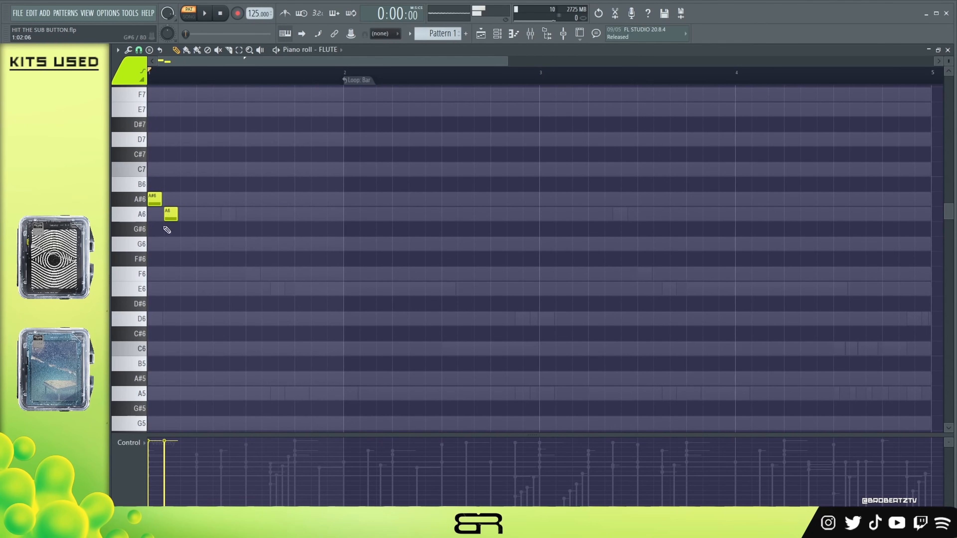
click(184, 275)
click(203, 320)
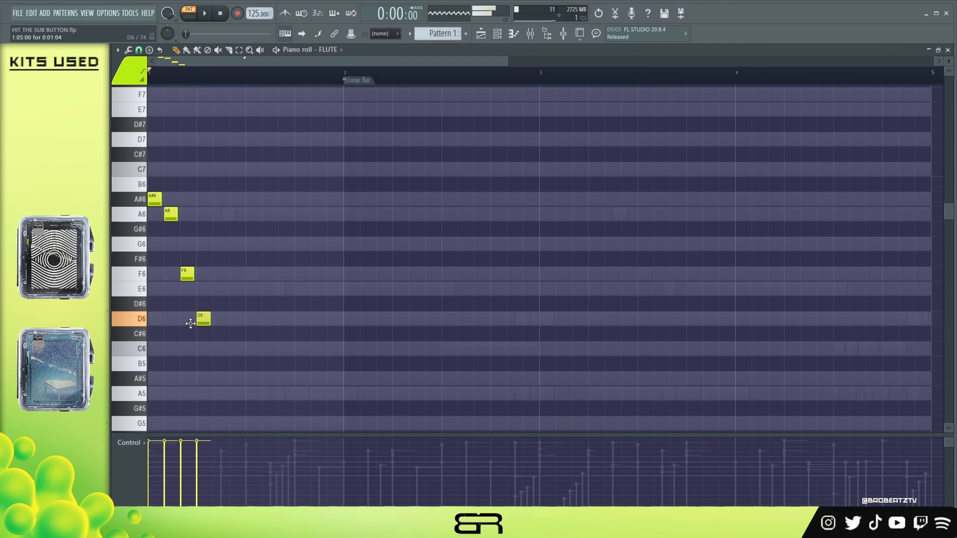
drag(208, 322, 234, 321)
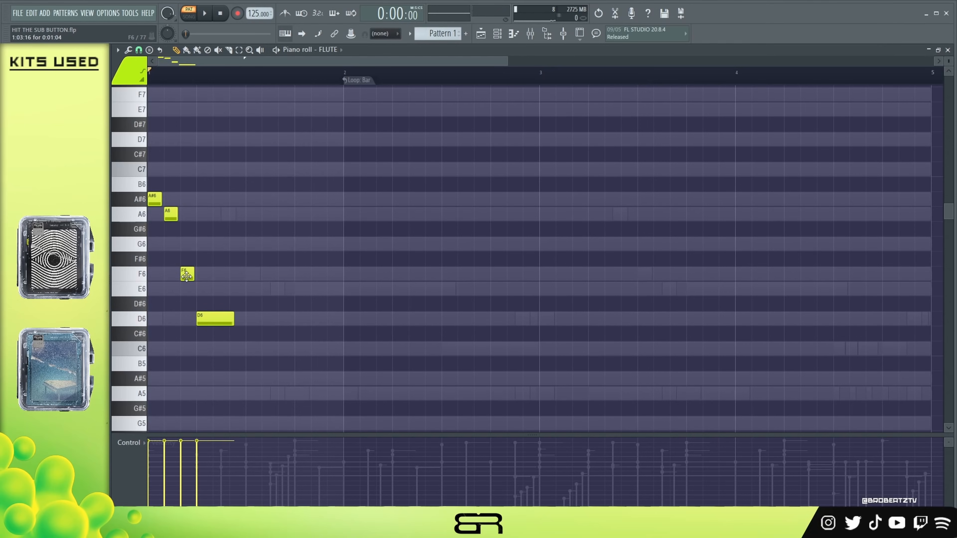
Step: Continue bar 1 from the last third of beat two with short E6, F6, E6, G6 and F6 notes, and play it
click(234, 289)
click(252, 274)
click(283, 289)
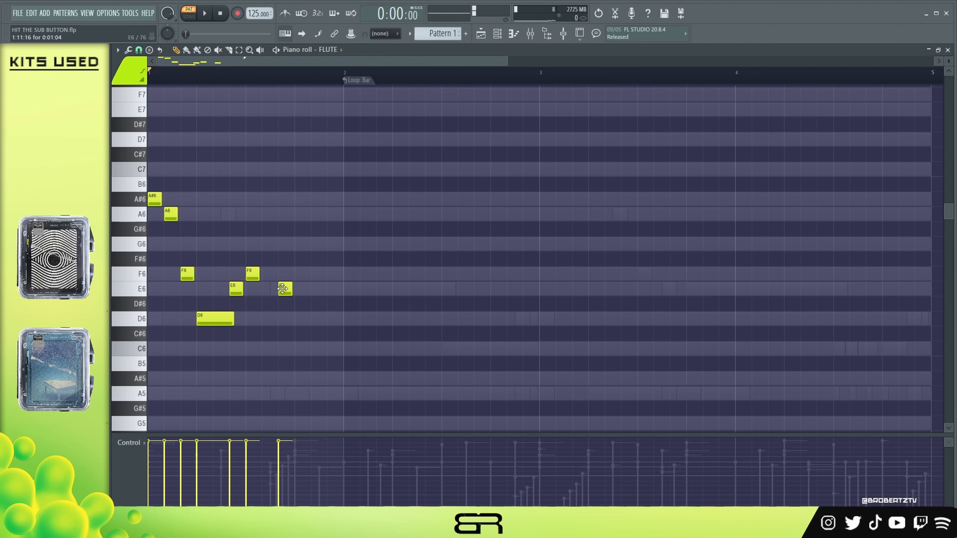
click(313, 243)
click(303, 242)
right_click(319, 242)
click(327, 279)
click(315, 274)
right_click(334, 275)
key(space)
key(space)
Step: Fill bar 2 with short D6, E6 and D6 notes, a long E6 on beat three, and short G6 and F6 notes
click(349, 319)
click(382, 288)
click(413, 319)
key(space)
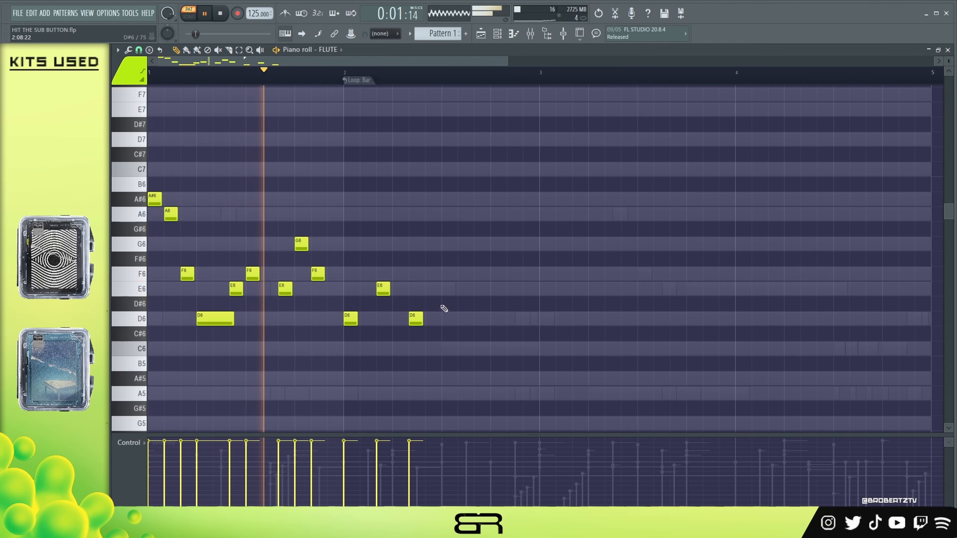
click(448, 288)
key(space)
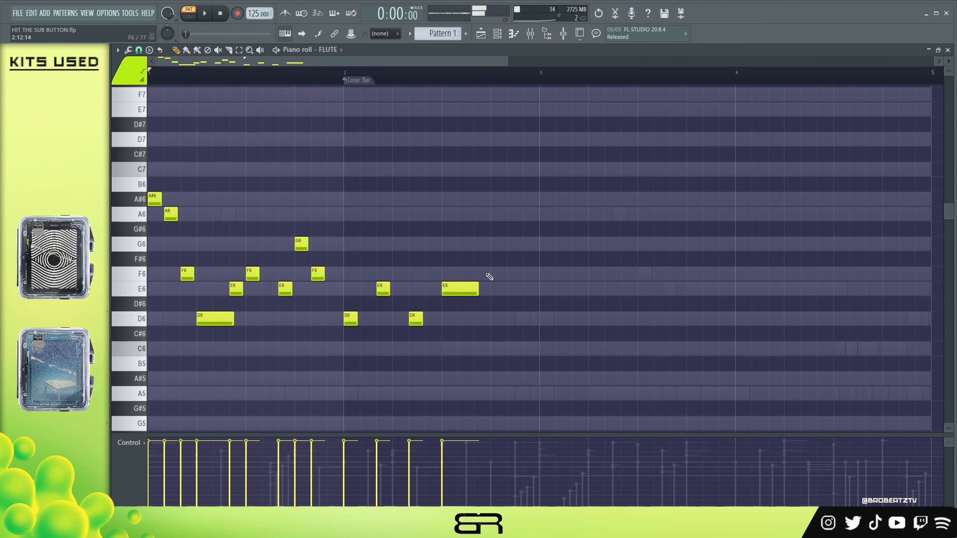
click(482, 249)
click(509, 275)
Step: Duplicate the two-bar flute melody into bars 3 and 4 and add a short E6 at the start of bar 3
key(ctrl+a)
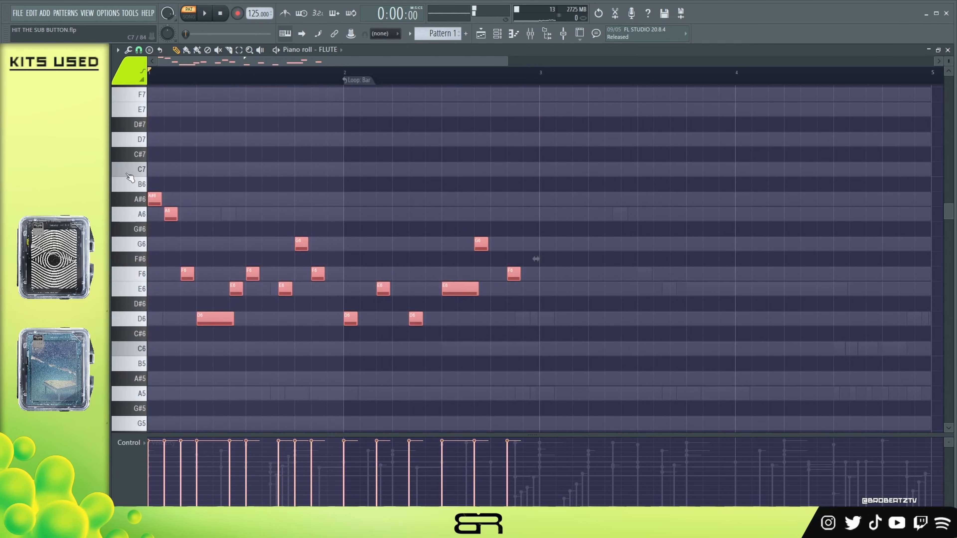
key(ctrl+b)
click(551, 254)
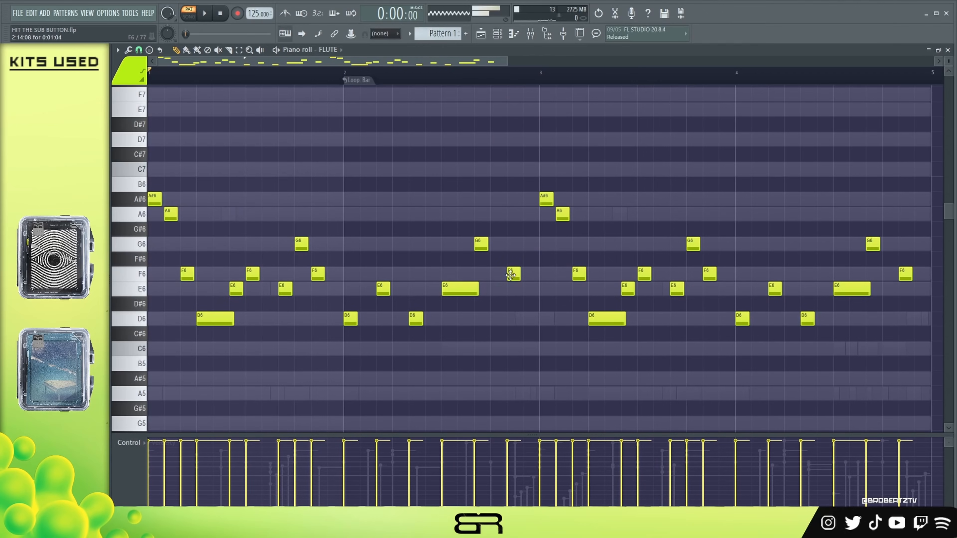
click(542, 290)
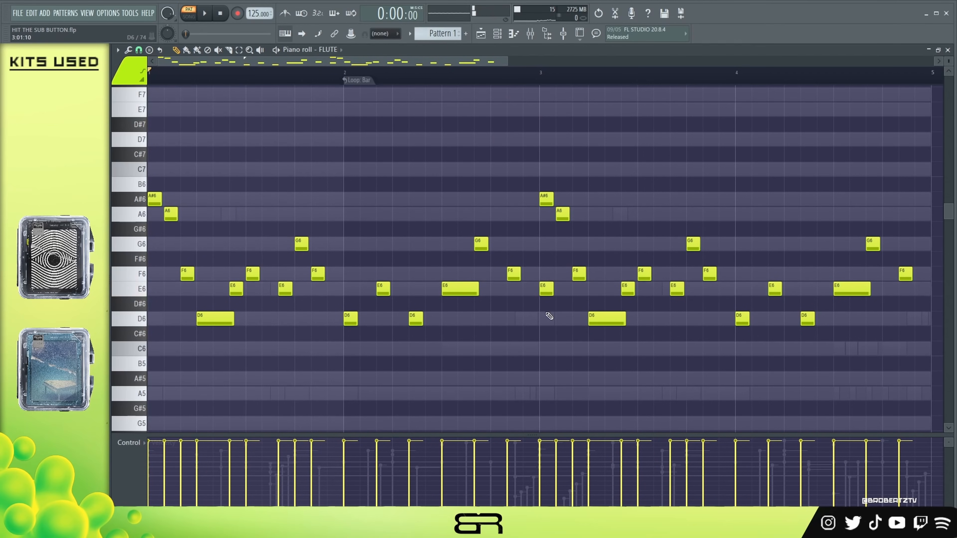
Step: Replace bar 4's G6 with F6 and its final F6 with E6, and play the flute melody
click(873, 275)
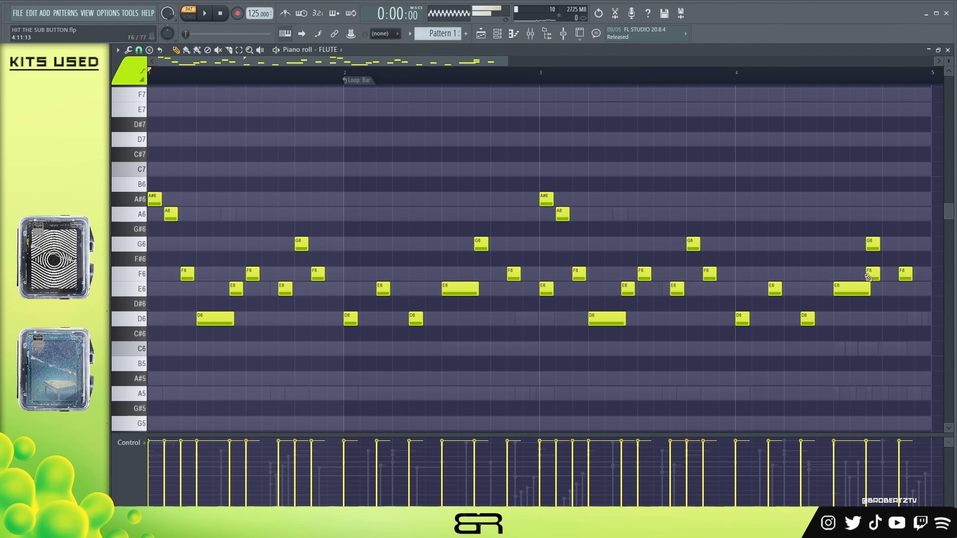
click(901, 292)
right_click(902, 275)
right_click(869, 241)
key(space)
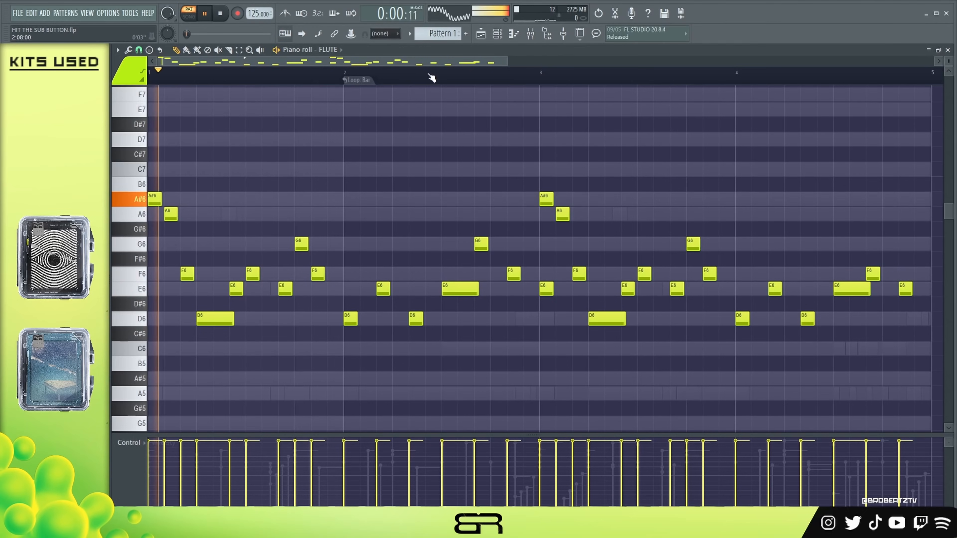
Step: Slightly lower the velocity of all flute notes while the pattern plays, and stop playback
drag(507, 62, 561, 72)
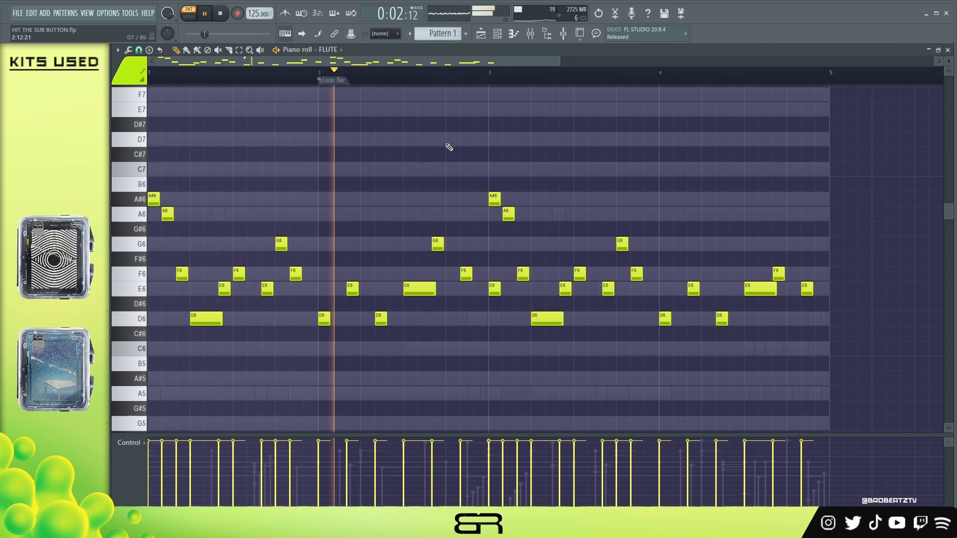
key(ctrl+a)
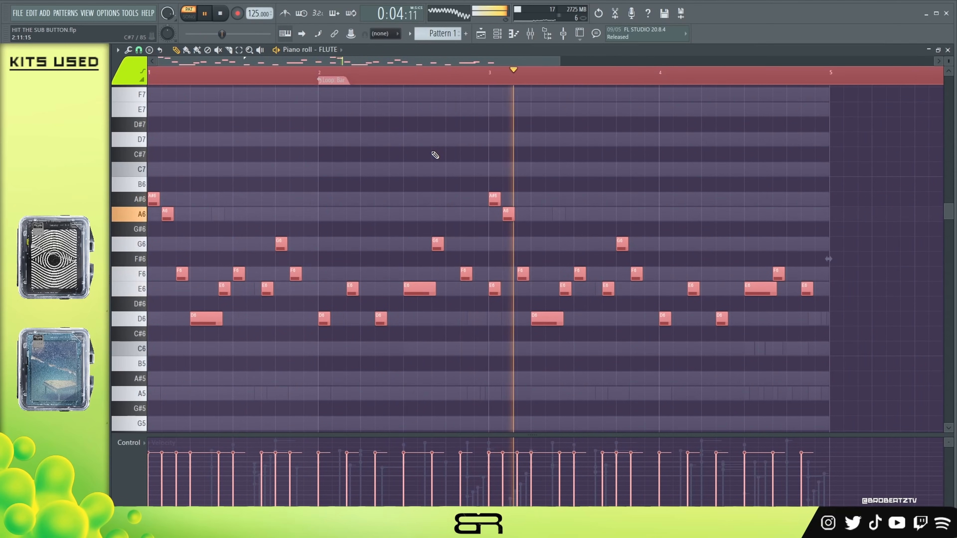
right_click(398, 145)
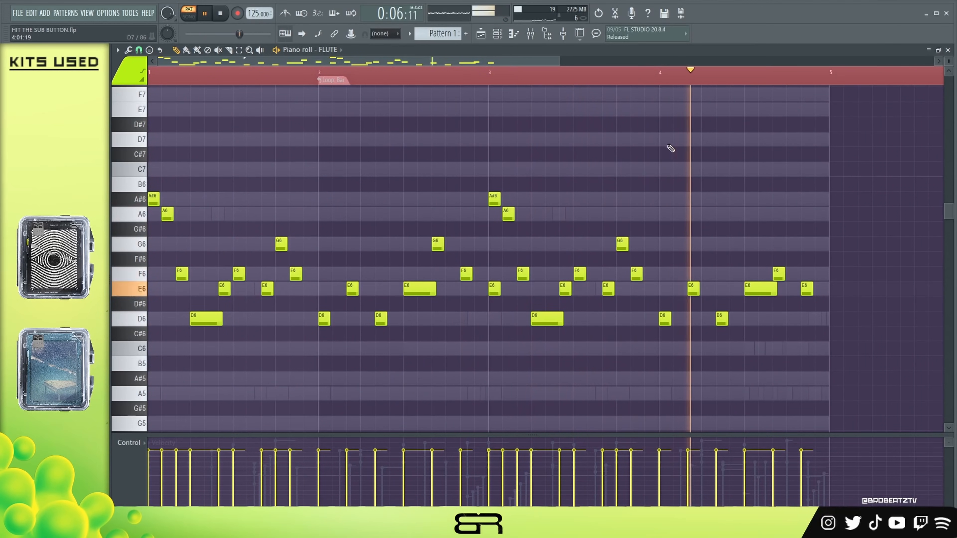
key(space)
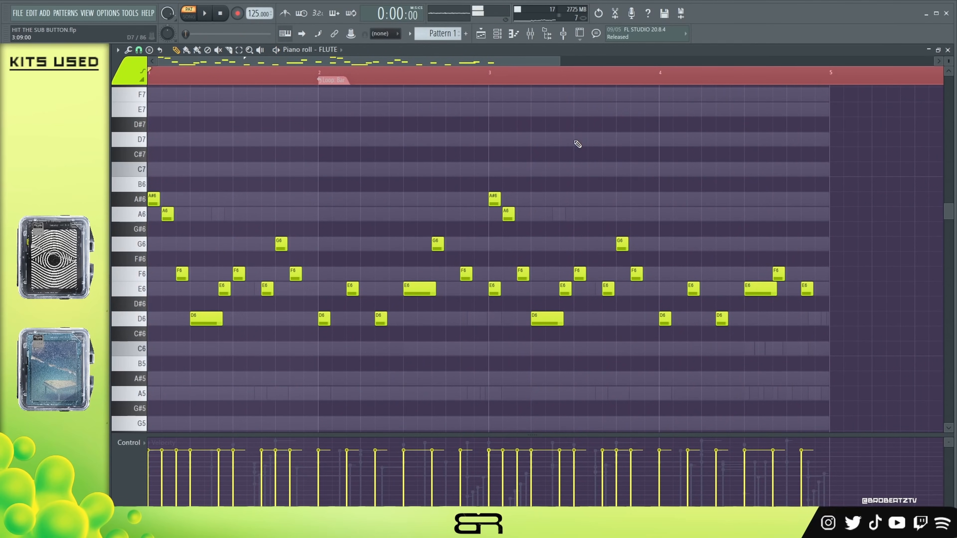
Step: Clone Pattern 1 and delete all flute notes in the copy
click(410, 34)
click(469, 151)
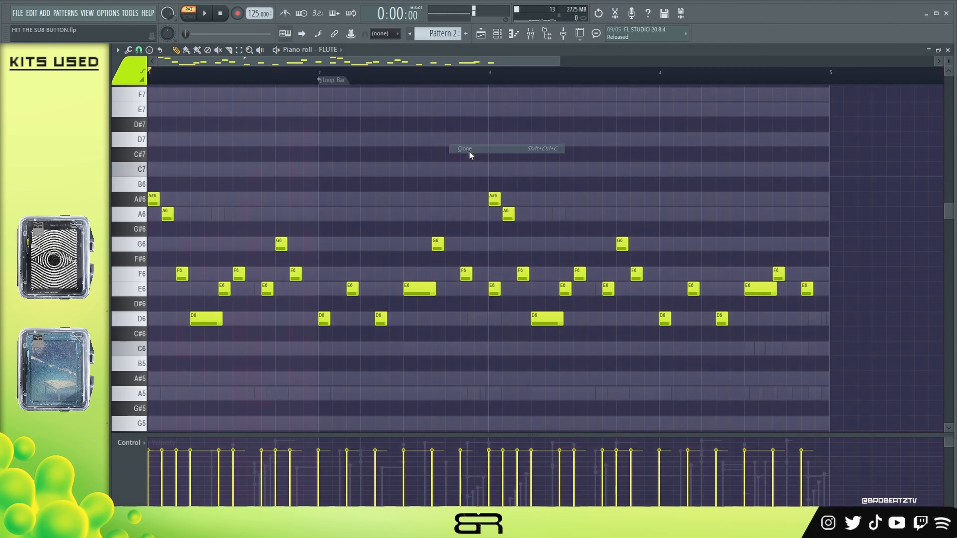
key(ctrl+a)
key(Delete)
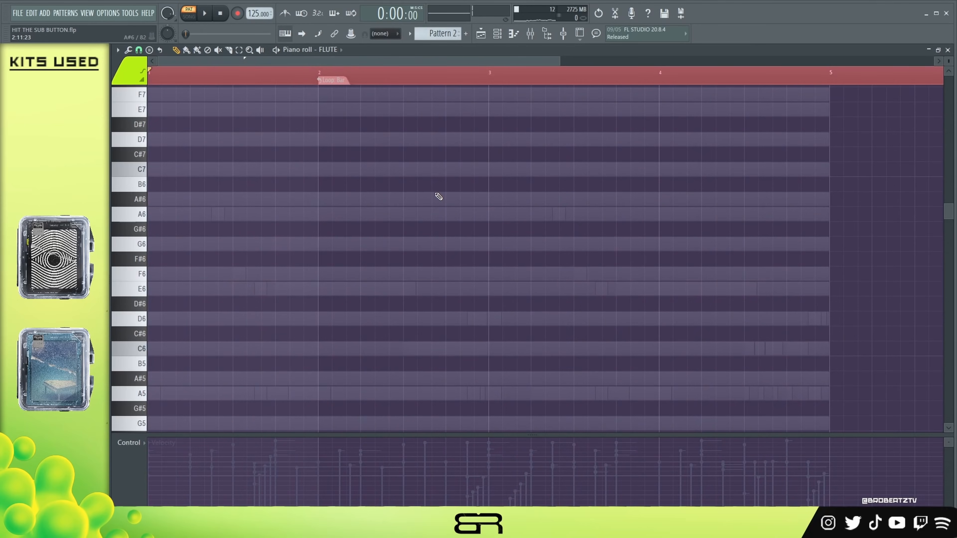
click(198, 80)
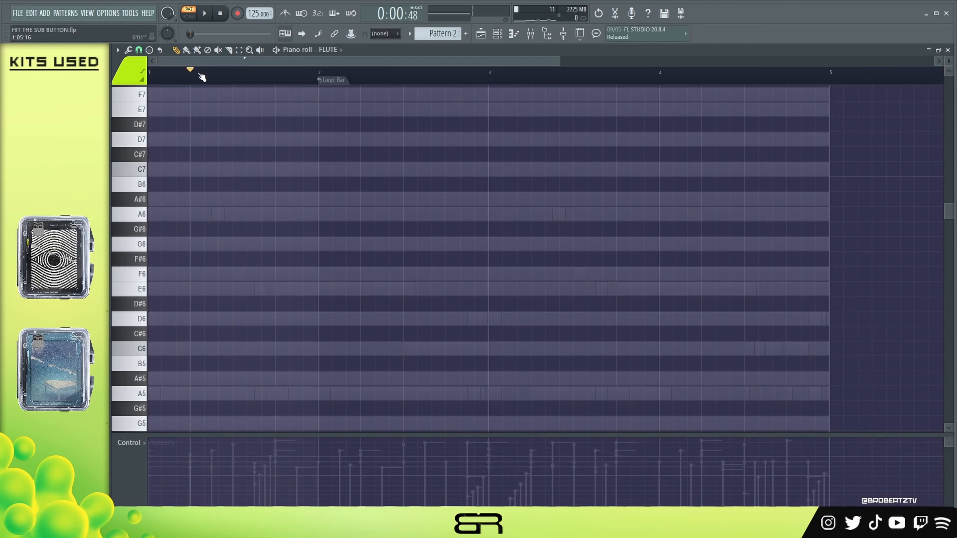
Step: Start the new flute melody in bar 1 with consecutive 1/3-beat notes A#5, A5, G5 and A5
scroll(192, 261, down, 3)
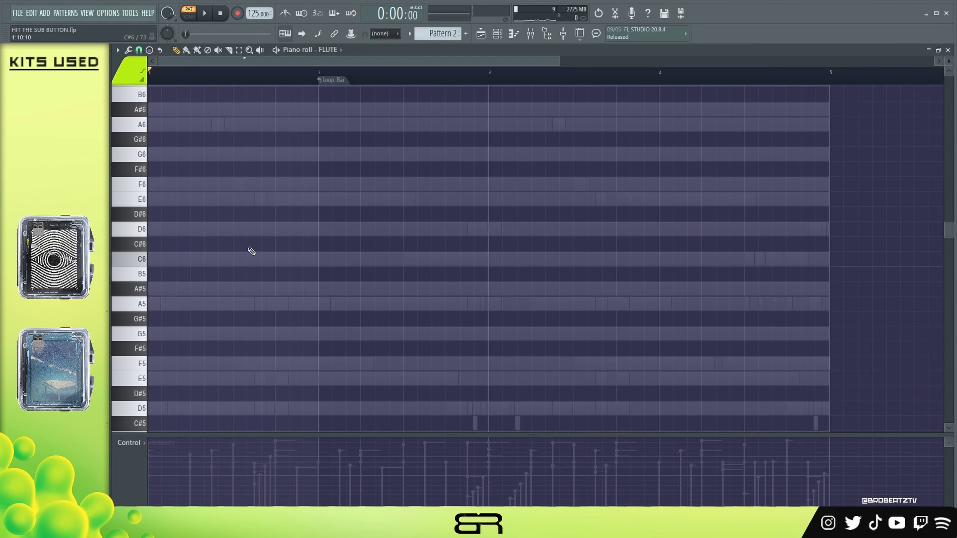
click(167, 293)
click(168, 306)
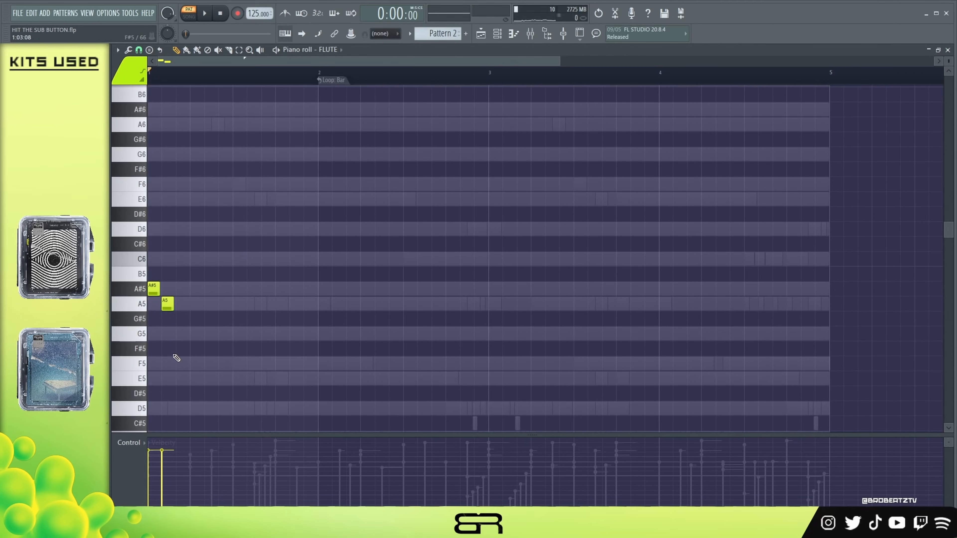
click(181, 338)
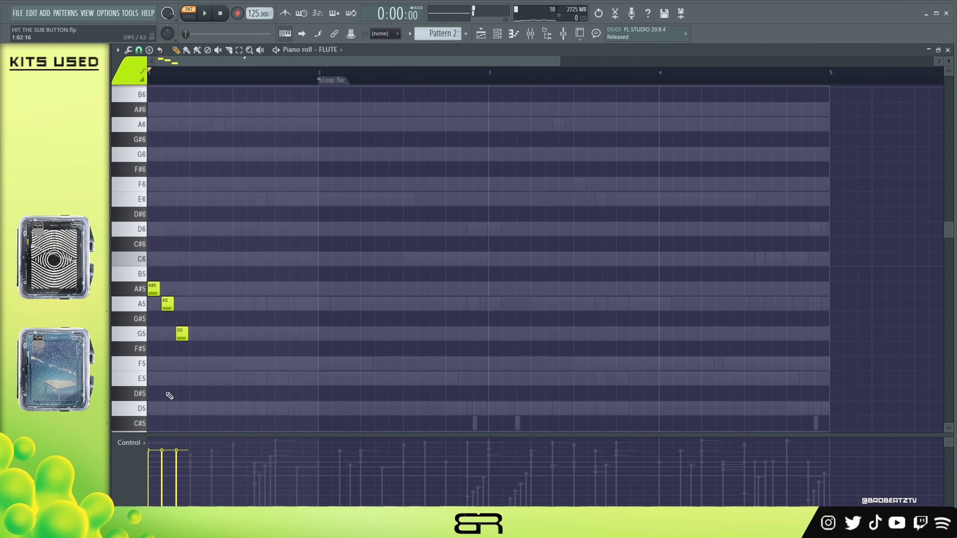
click(194, 304)
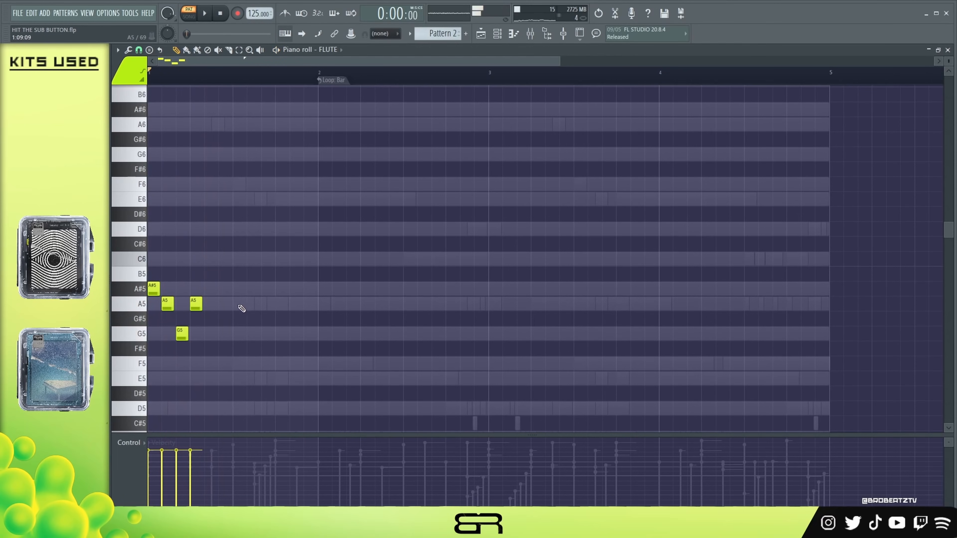
Step: Add short F6, E6 and C6 notes from beat three of bar 1, followed by a D6 extended to the bar's end
click(238, 184)
click(252, 199)
click(267, 259)
click(281, 244)
drag(282, 243, 319, 229)
Step: Fill bar 2 with consecutive short notes C6, D6, F6, E6, D6, C6 and A5, ending on a lengthened C6
drag(307, 261, 327, 257)
click(332, 231)
click(356, 200)
drag(355, 200, 354, 185)
click(361, 201)
click(376, 230)
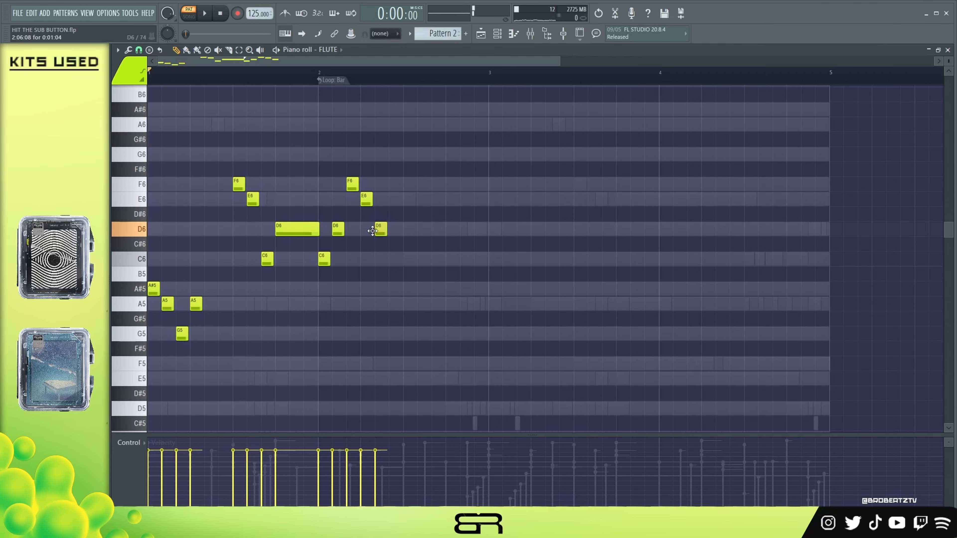
click(392, 261)
click(408, 304)
click(422, 260)
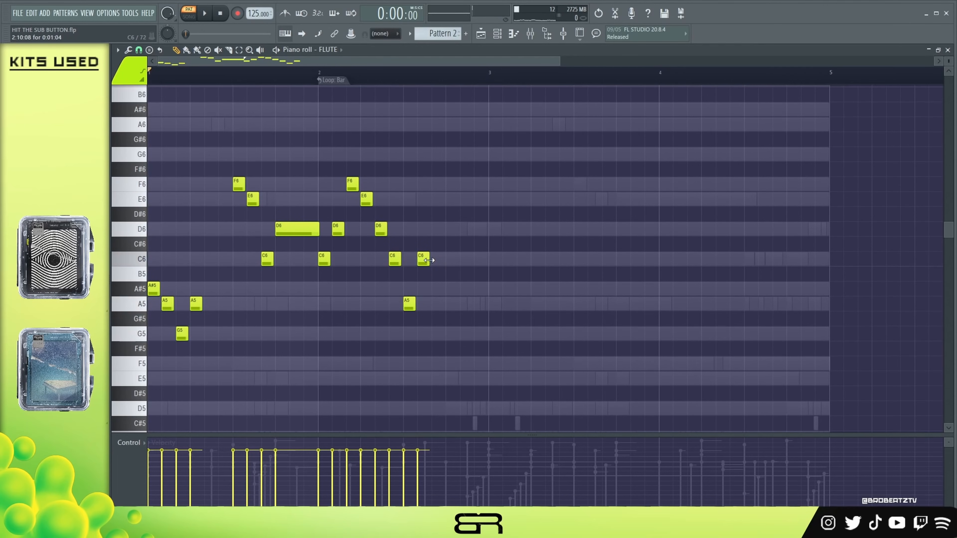
drag(429, 260, 463, 259)
Step: Copy the new flute melody from bars 1 and 2 into bars 3 and 4, and play the pattern
drag(478, 355, 130, 164)
drag(155, 285, 489, 298)
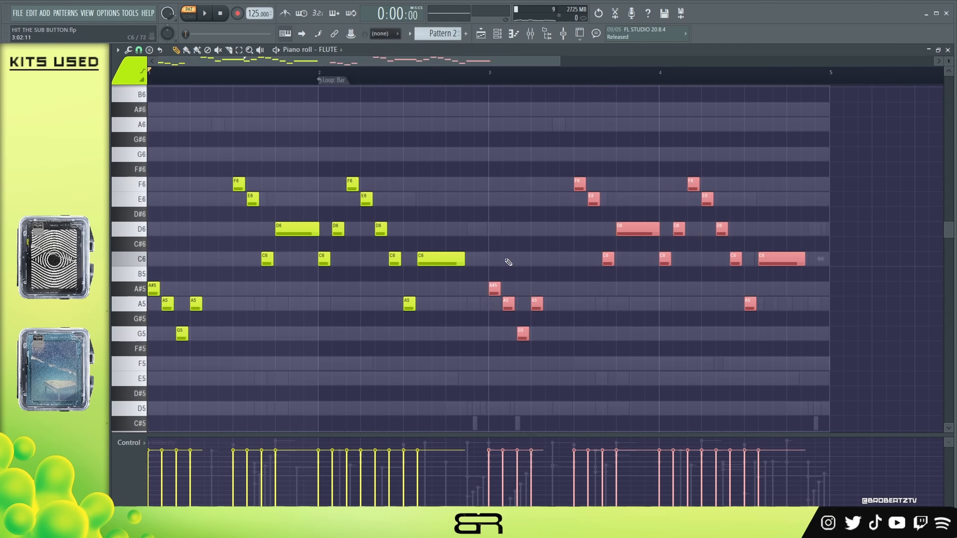
click(507, 261)
key(space)
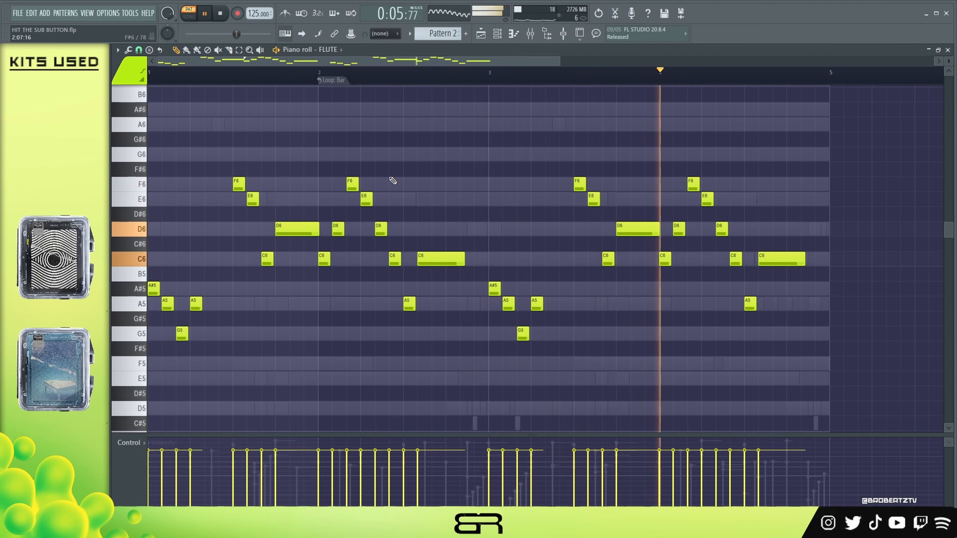
key(space)
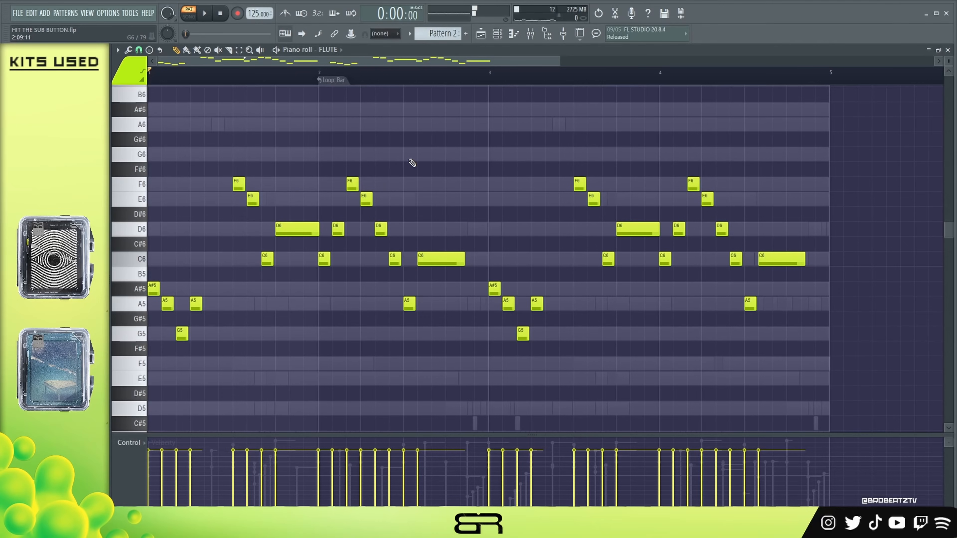
Step: Clone Pattern 2 and clear the flute notes in the copy
click(425, 39)
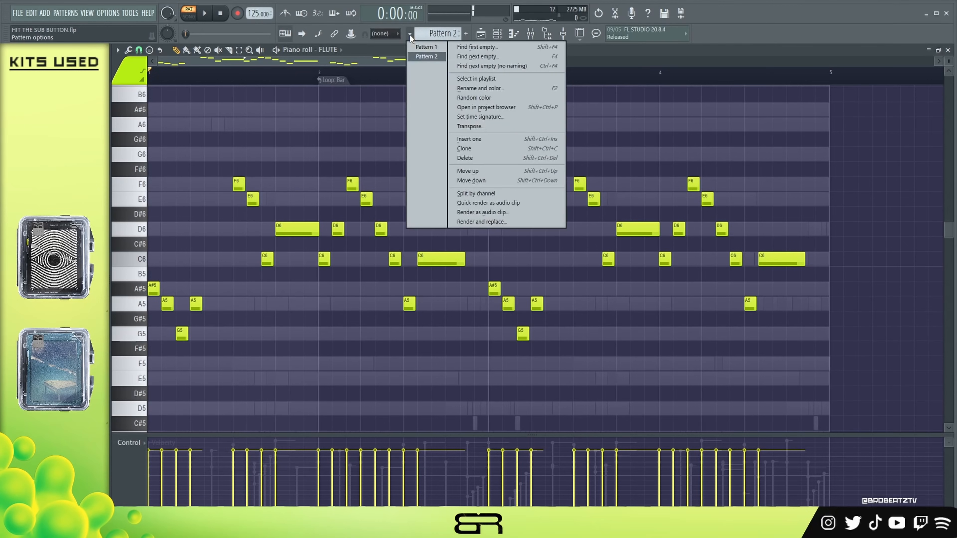
click(475, 148)
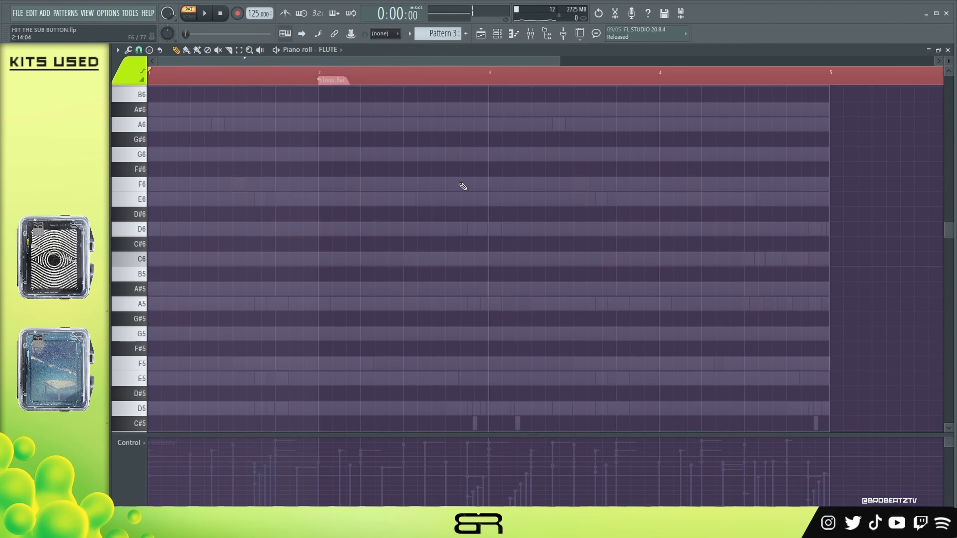
Step: Fill bar 1 with short flute notes C6, D6, F6, C7, A#6 and A6, leaving gaps after the D6 and between later notes
click(164, 264)
scroll(197, 287, up, 1)
drag(194, 303, 160, 310)
click(167, 273)
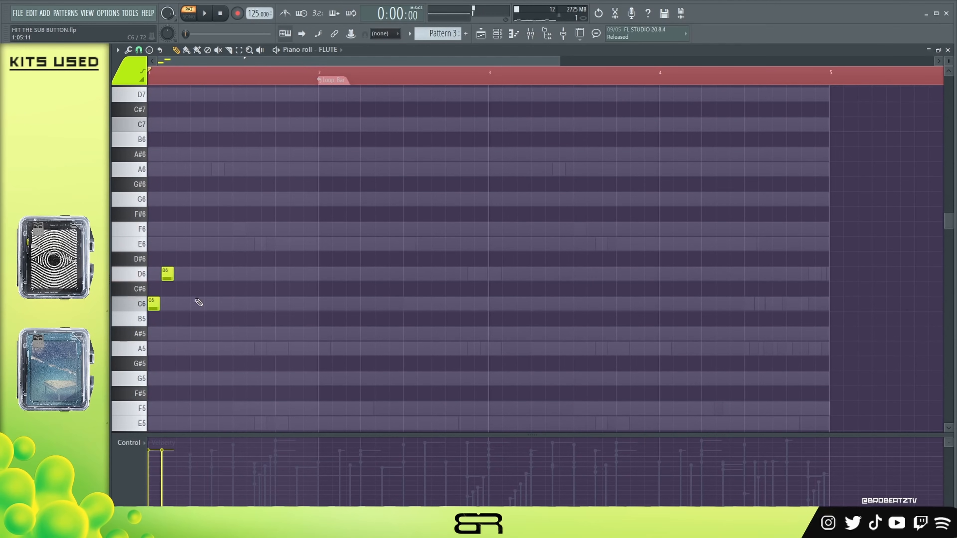
drag(211, 244, 219, 231)
mouse_move(153, 304)
mouse_down()
mouse_move(152, 316)
mouse_move(247, 301)
mouse_move(243, 125)
mouse_up()
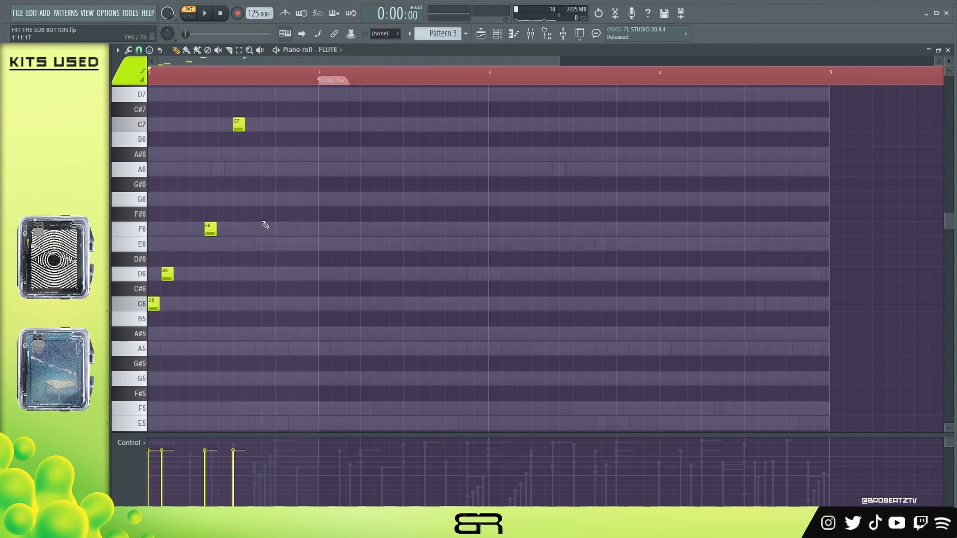
click(264, 154)
click(292, 170)
Step: Fill bar 2 with a long G6, short A6, C7, G6 and F6 notes, and a G6 lengthened to the bar's end
click(321, 204)
drag(330, 199, 367, 199)
drag(296, 167, 367, 176)
click(381, 125)
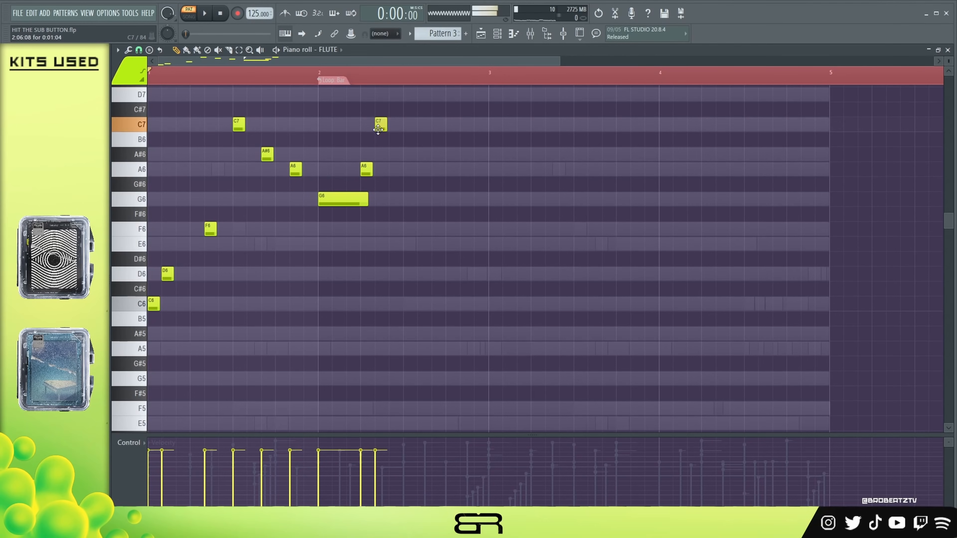
click(409, 199)
click(437, 229)
click(449, 200)
drag(450, 199, 470, 198)
right_click(487, 204)
drag(474, 200, 482, 200)
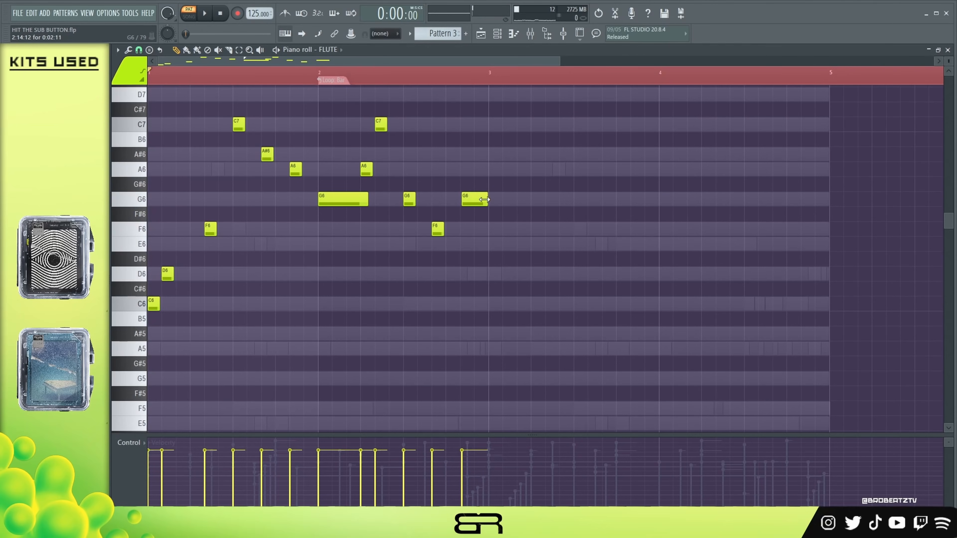
Step: Duplicate the two-bar flute melody into bars 3 and 4
key(ctrl+a)
key(ctrl+b)
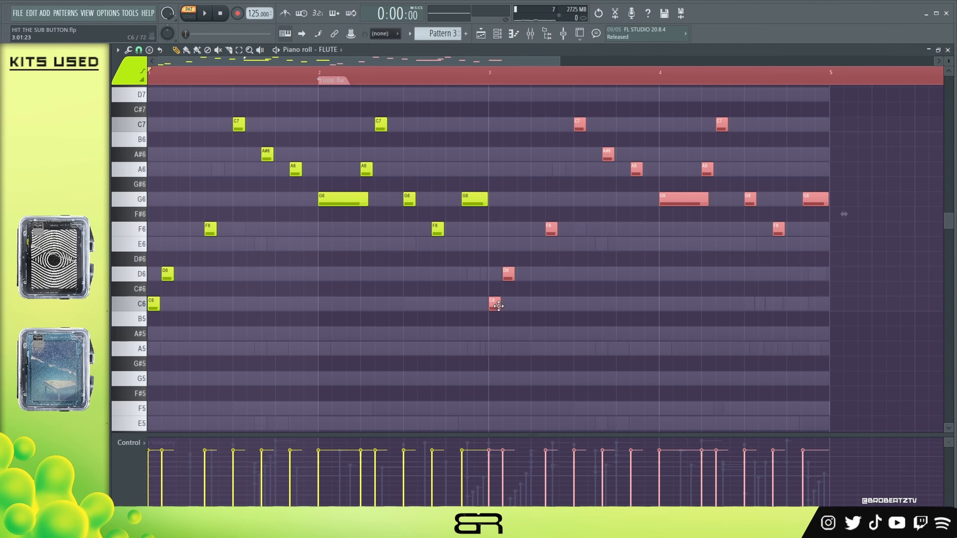
key(ctrl+d)
Step: Replace the first two notes of bar 3 with a short F6 and a lengthened D6, and play the pattern
right_click(508, 274)
right_click(494, 304)
drag(536, 234, 495, 234)
click(506, 274)
drag(515, 275, 541, 279)
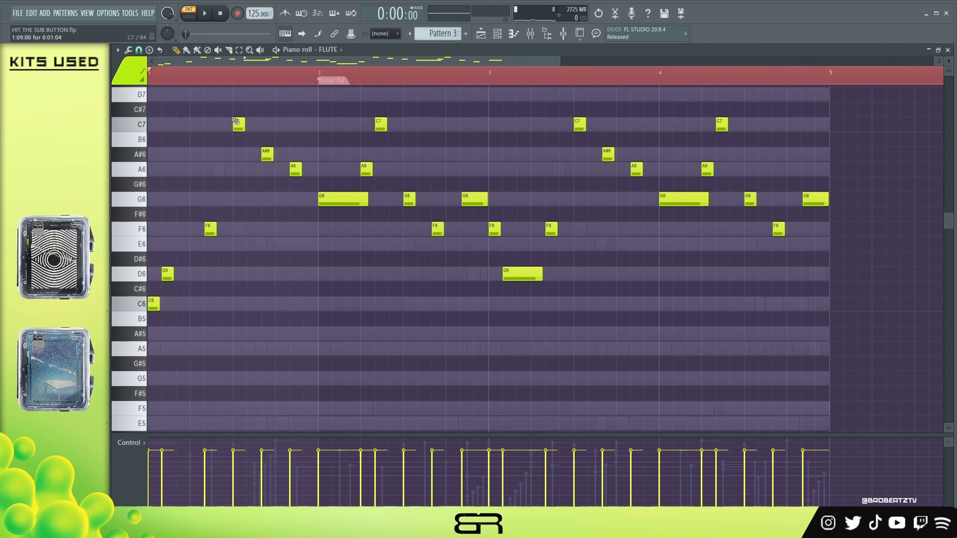
key(space)
scroll(311, 286, up, 3)
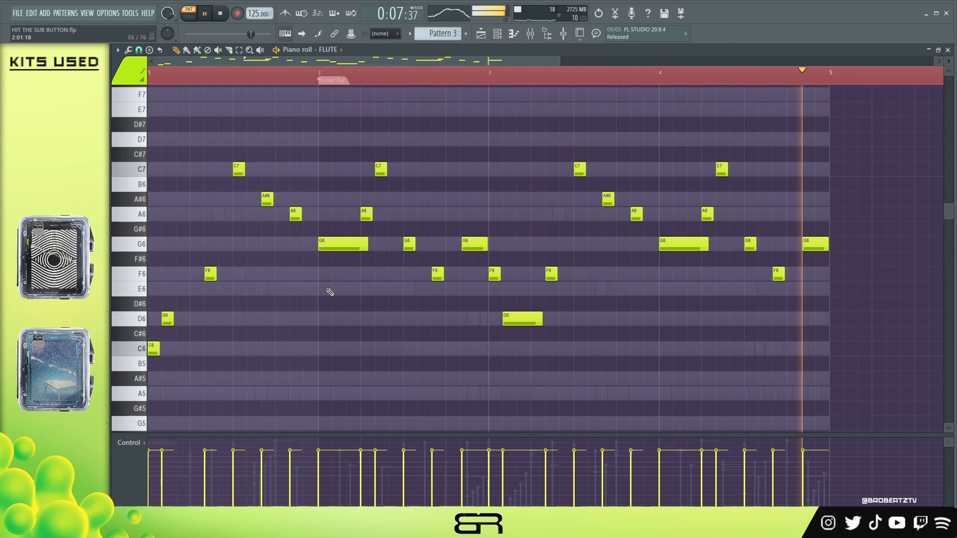
key(space)
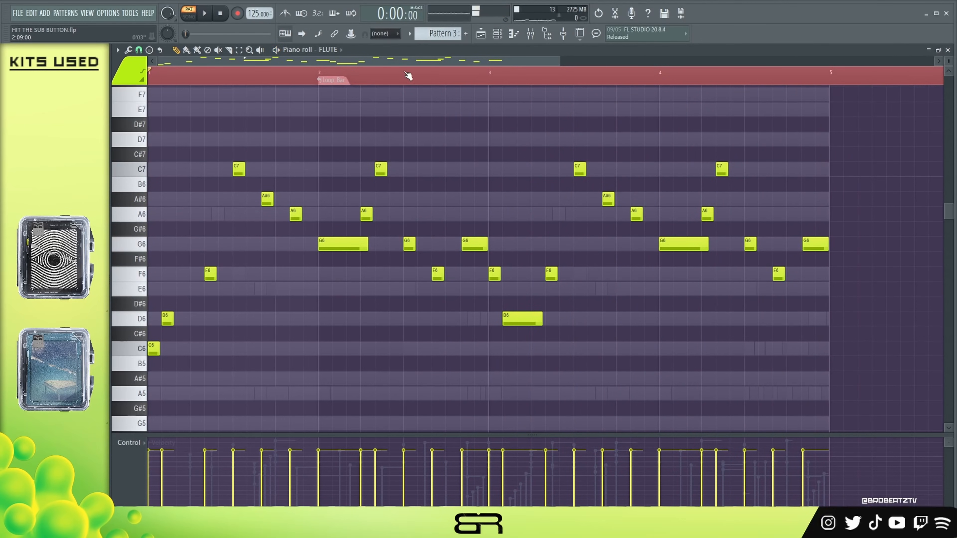
Step: Clone Pattern 3 and clear the flute notes in the copy
click(418, 34)
click(458, 149)
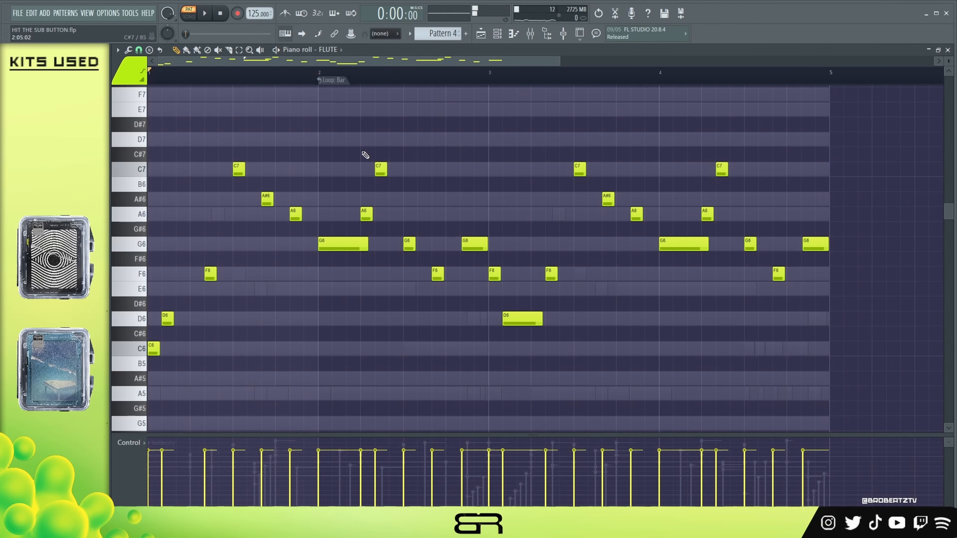
key(ctrl+a)
key(Delete)
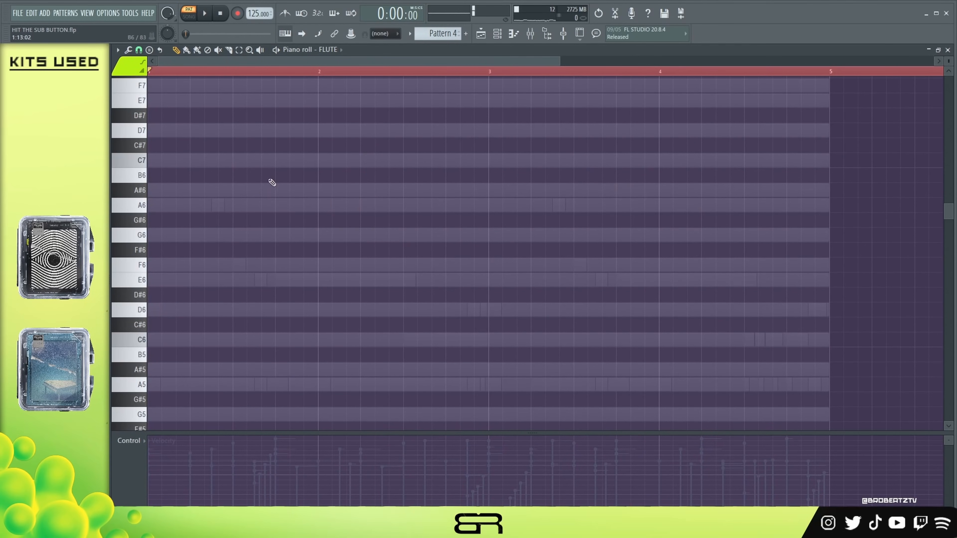
Step: Place a single short C6 note at the start of bar 1
click(164, 352)
drag(186, 359, 154, 364)
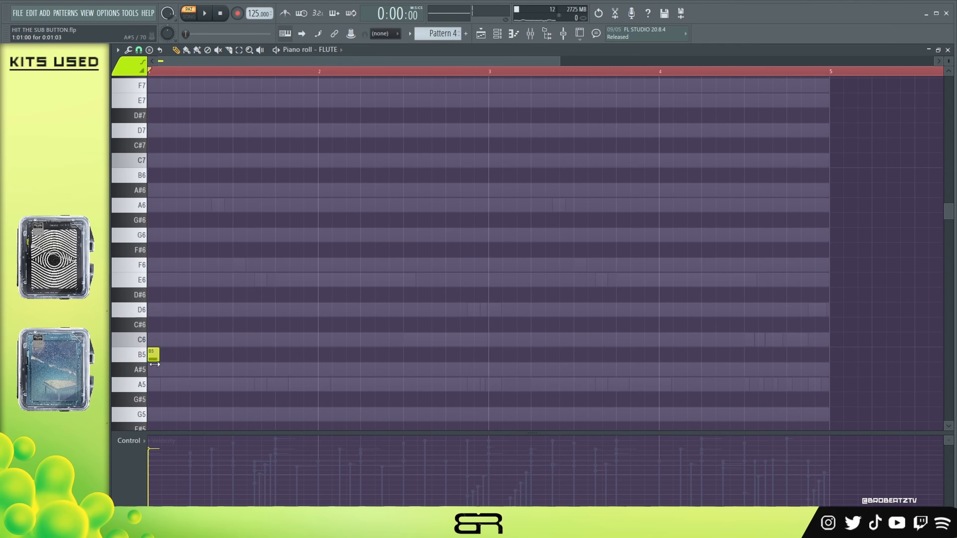
click(150, 339)
right_click(154, 354)
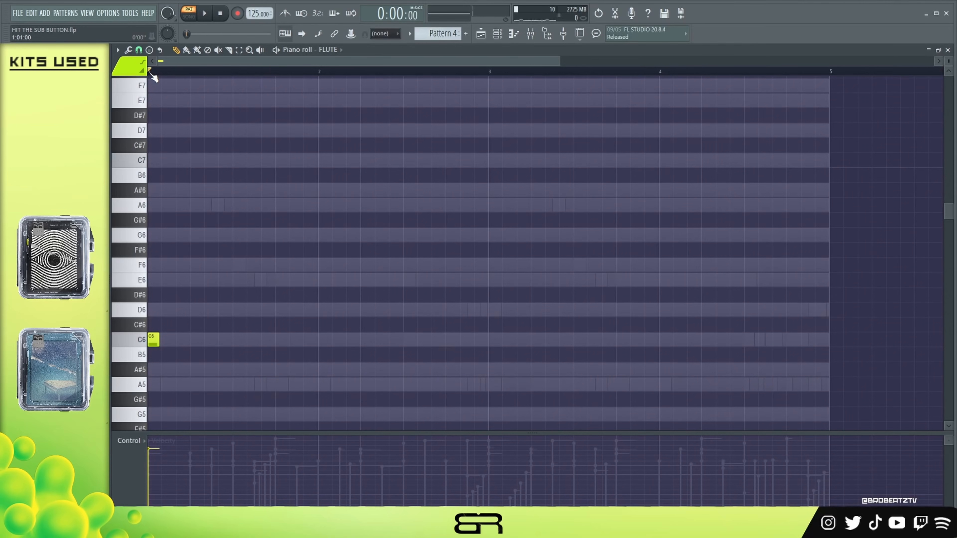
click(194, 190)
click(208, 205)
click(220, 233)
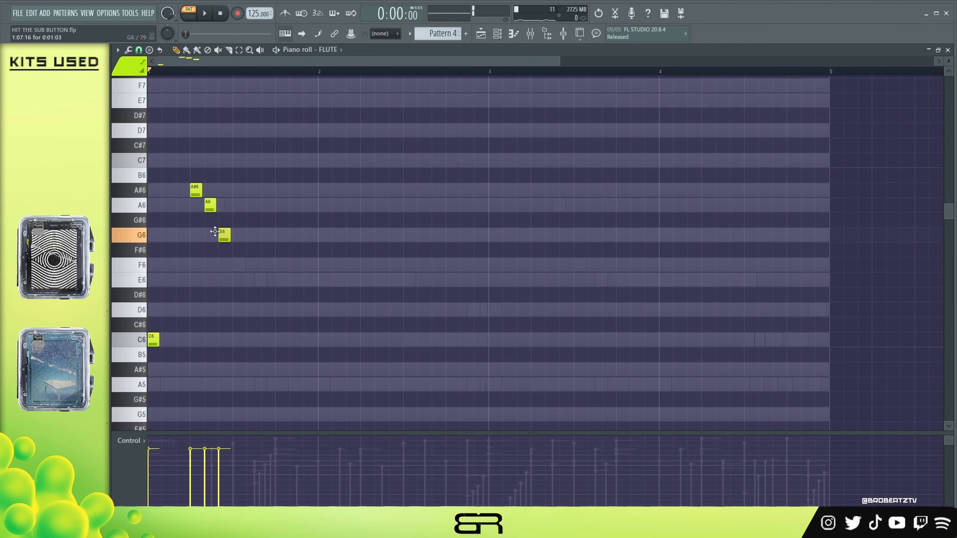
right_click(225, 234)
right_click(211, 205)
right_click(198, 190)
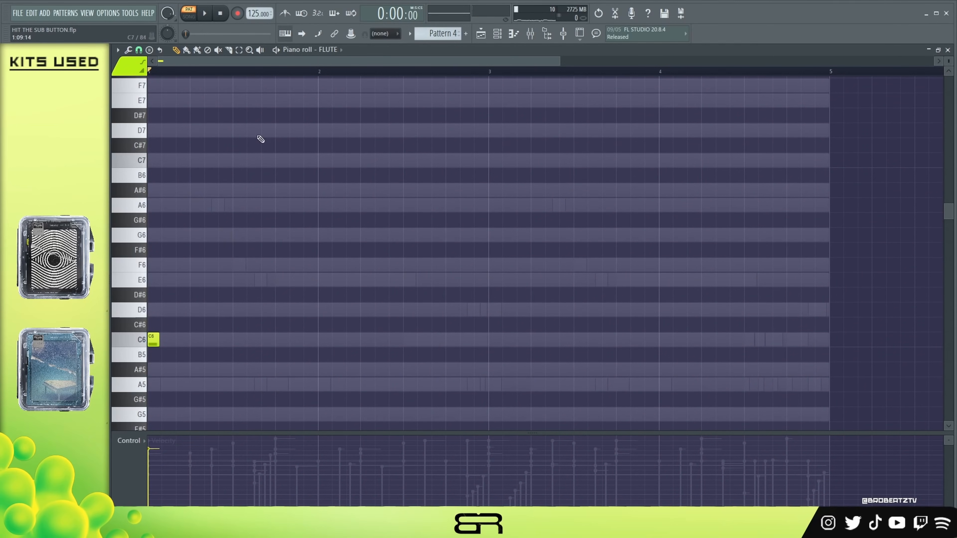
scroll(226, 166, up, 2)
click(204, 220)
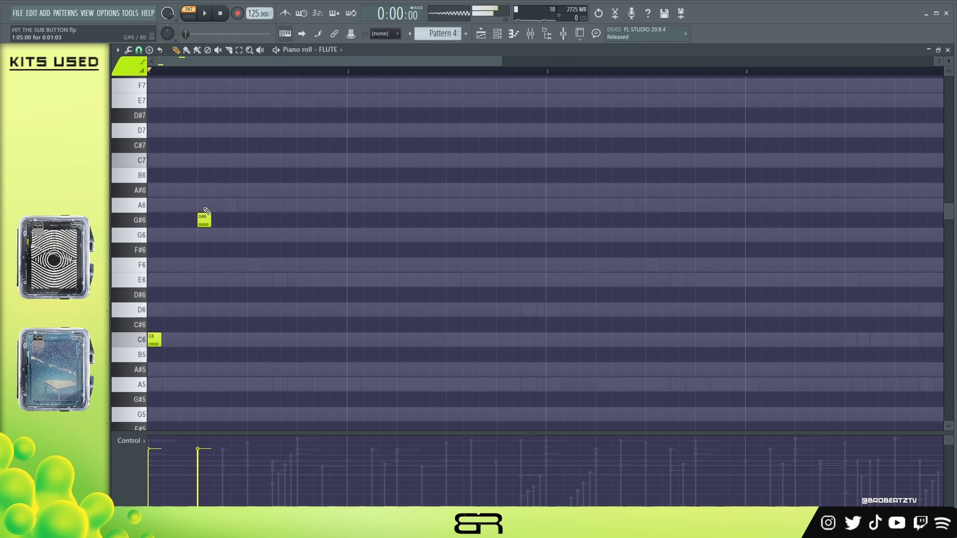
right_click(208, 222)
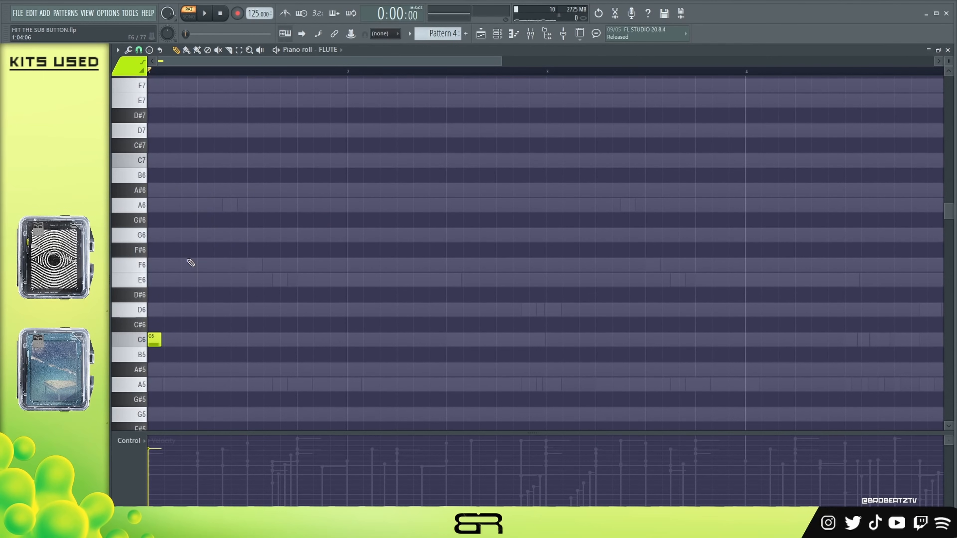
Step: Continue bar 1 from beat two with short A6, G6 and F6 notes, a long E6, a short C6 and a lengthened D6
click(200, 205)
click(218, 235)
click(233, 264)
click(254, 280)
mouse_move(260, 281)
mouse_down()
mouse_move(302, 281)
mouse_move(300, 341)
mouse_up()
ctrl+click(236, 265)
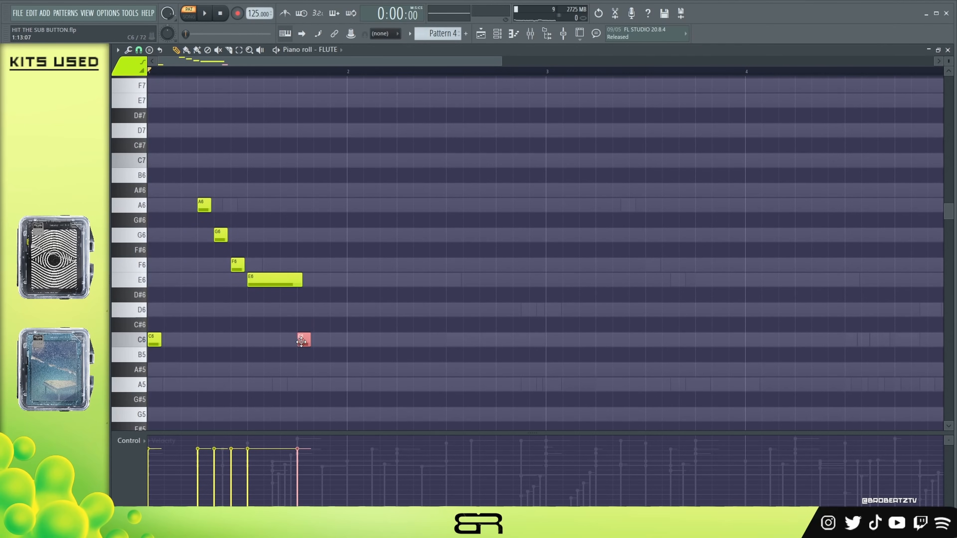
click(318, 310)
mouse_move(328, 312)
mouse_down()
mouse_move(352, 316)
mouse_move(343, 312)
mouse_up()
Step: Fill bar 2 with short C6, A#5, C6 and D6 notes, a longer E6, a short D6, and longer C6 and A5 notes
click(350, 339)
click(365, 368)
click(382, 339)
click(403, 308)
drag(280, 282, 446, 283)
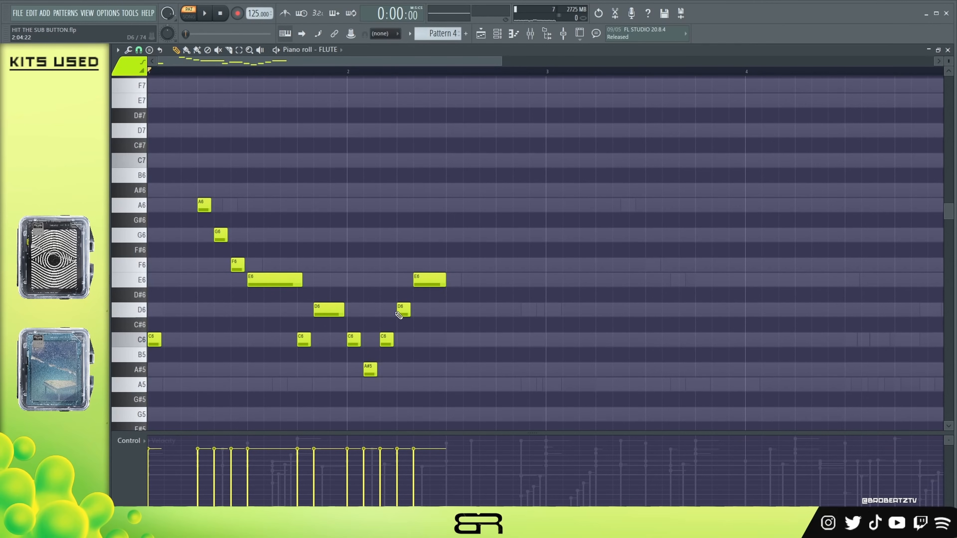
drag(401, 310, 452, 309)
drag(327, 310, 510, 385)
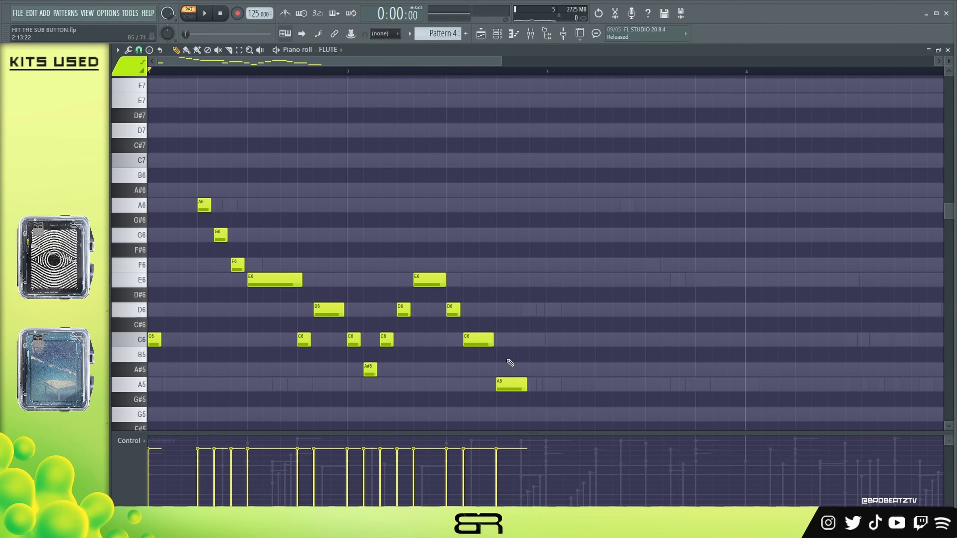
Step: Copy the flute melody from bars 1 and 2 into bars 3 and 4, and play the pattern
key(ctrl+a)
drag(154, 333, 546, 341)
click(585, 364)
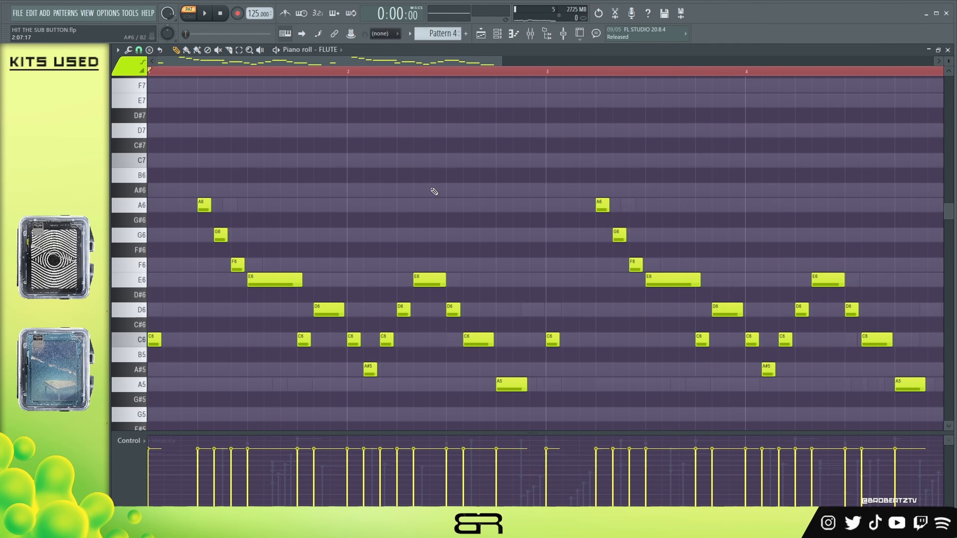
key(space)
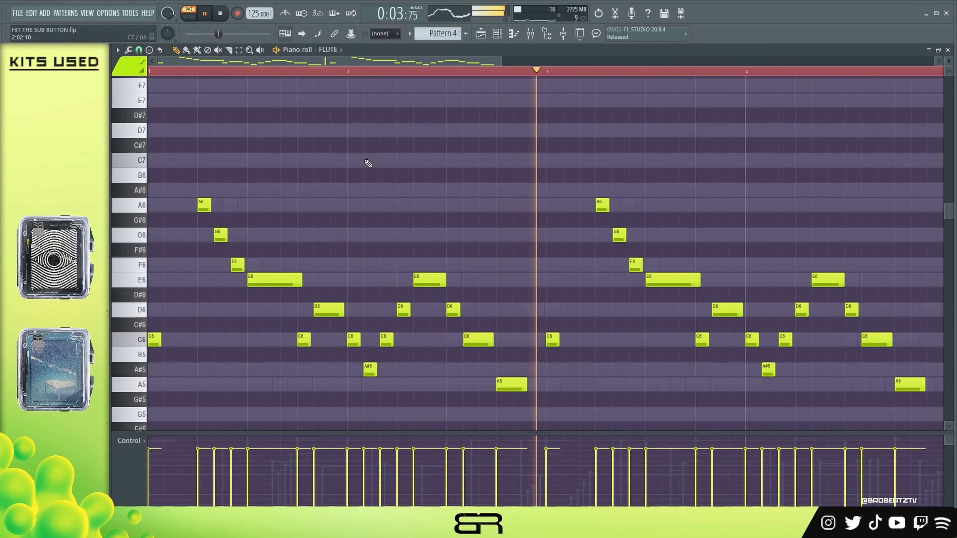
scroll(421, 81, down, 2)
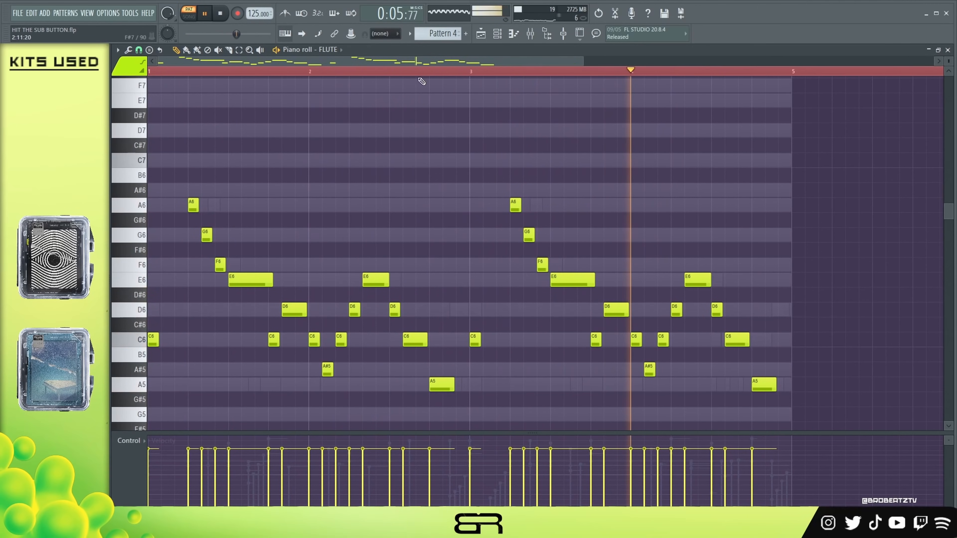
key(space)
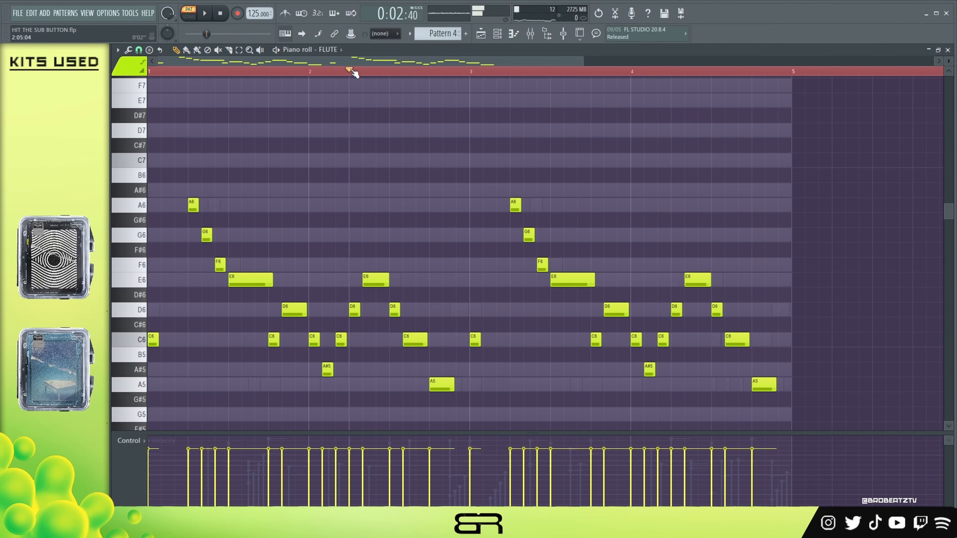
click(354, 73)
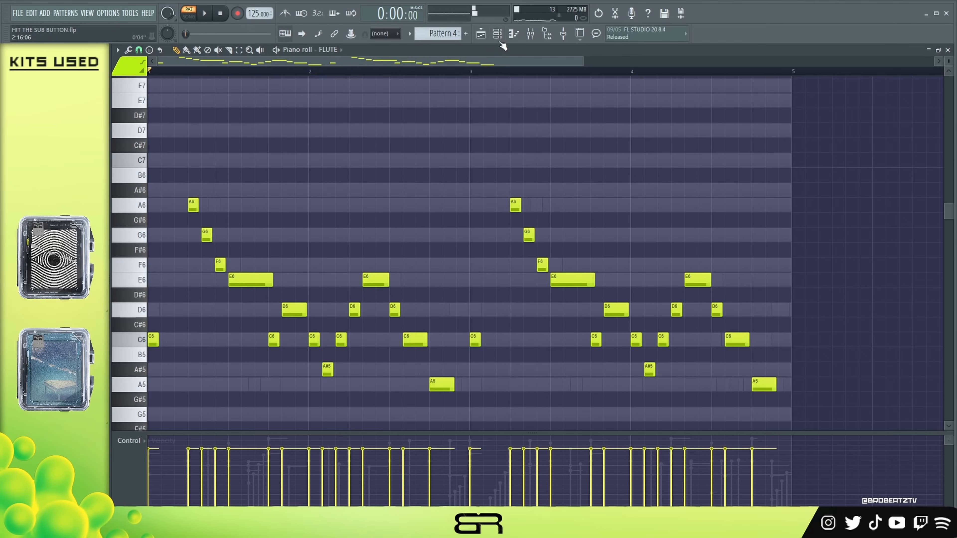